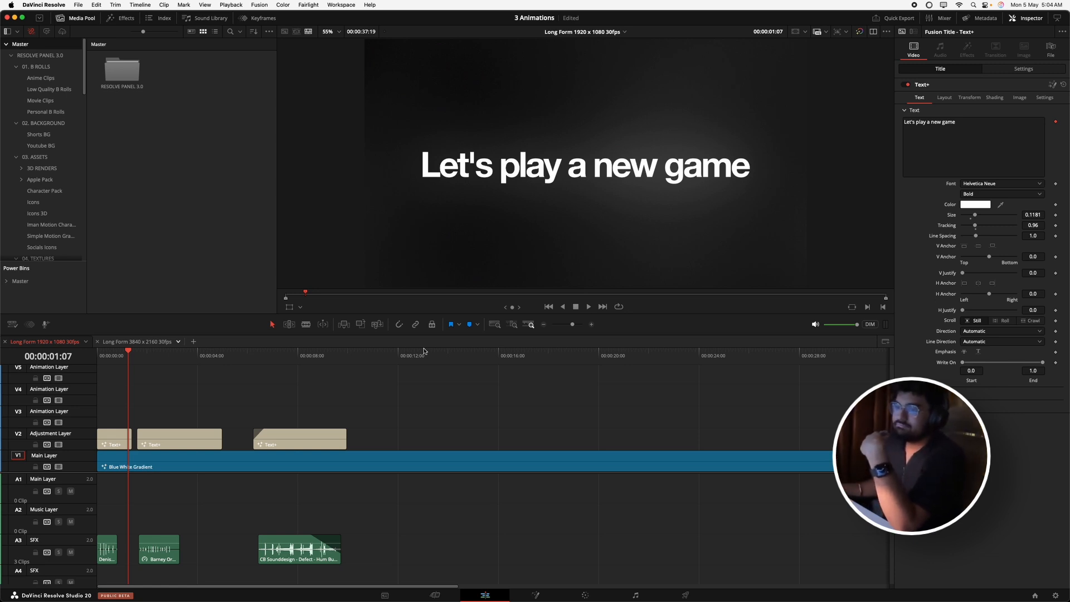
- Play back the three existing title animations on the timeline to examine how their text animates in
{"action": "key", "text": "space"}
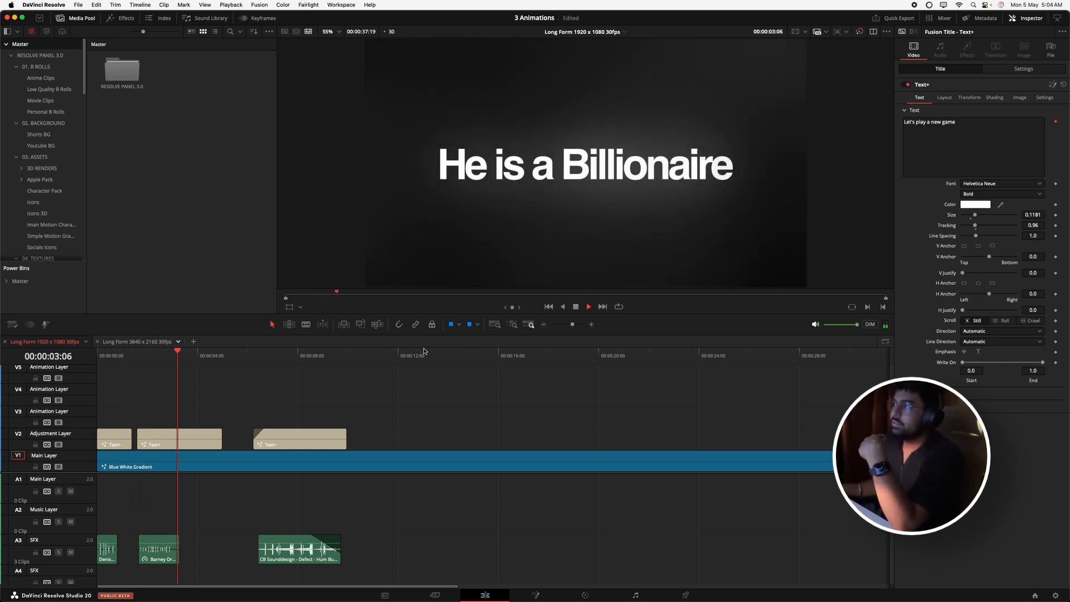
{"action": "key", "text": "space"}
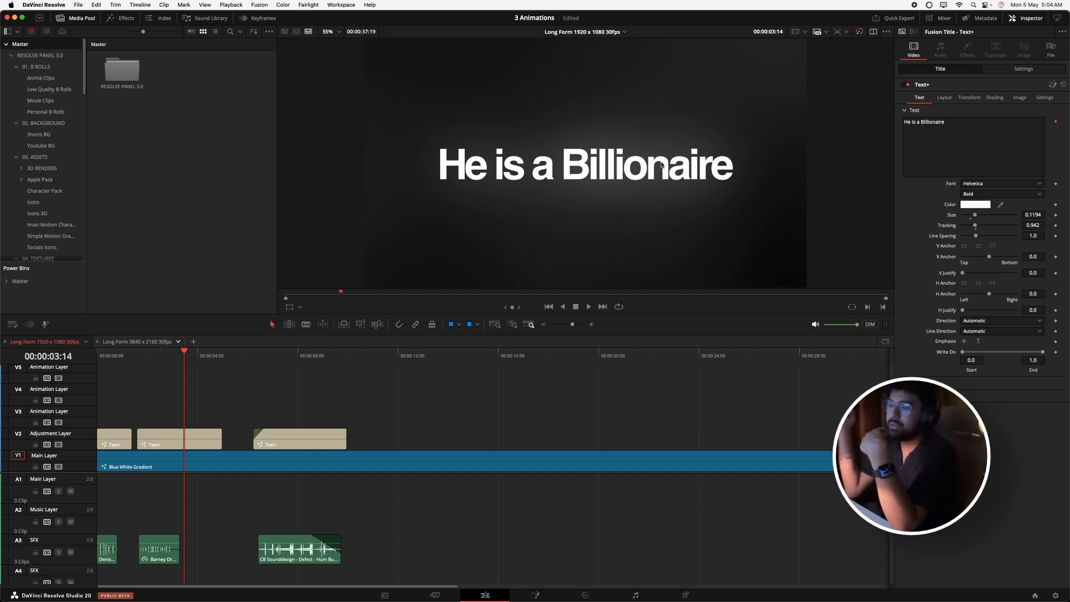
{"action": "key", "text": "Home"}
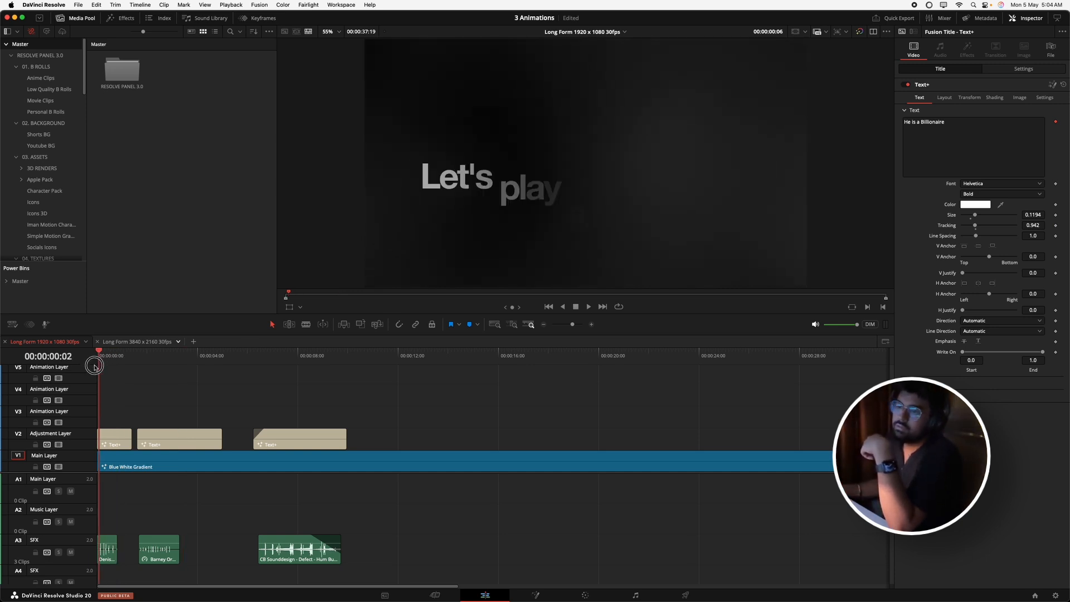
{"action": "key", "text": "space"}
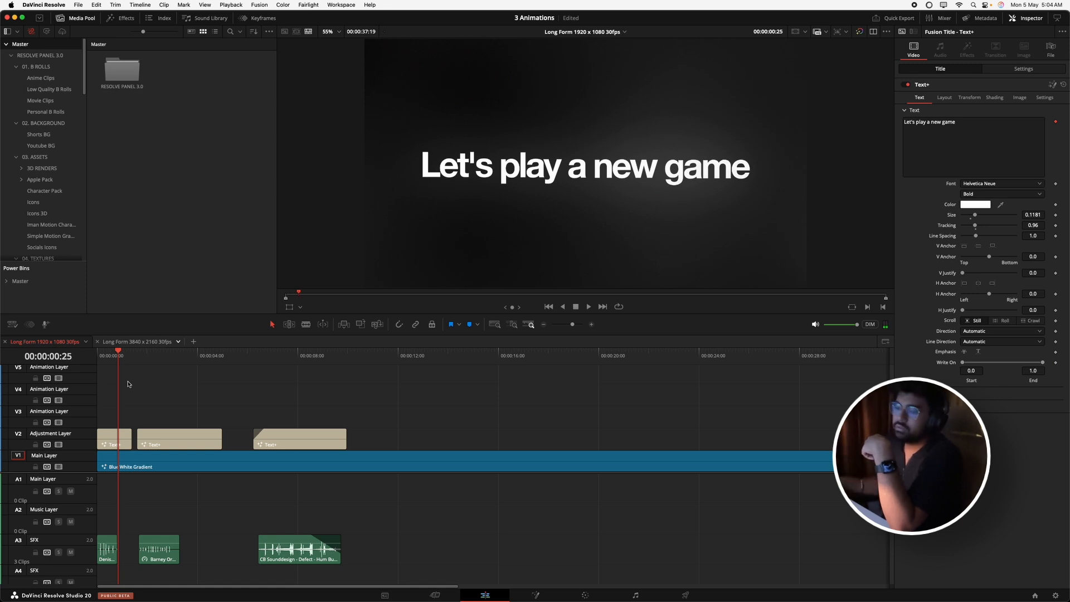
{"action": "left_click", "coordinate": [258, 363]}
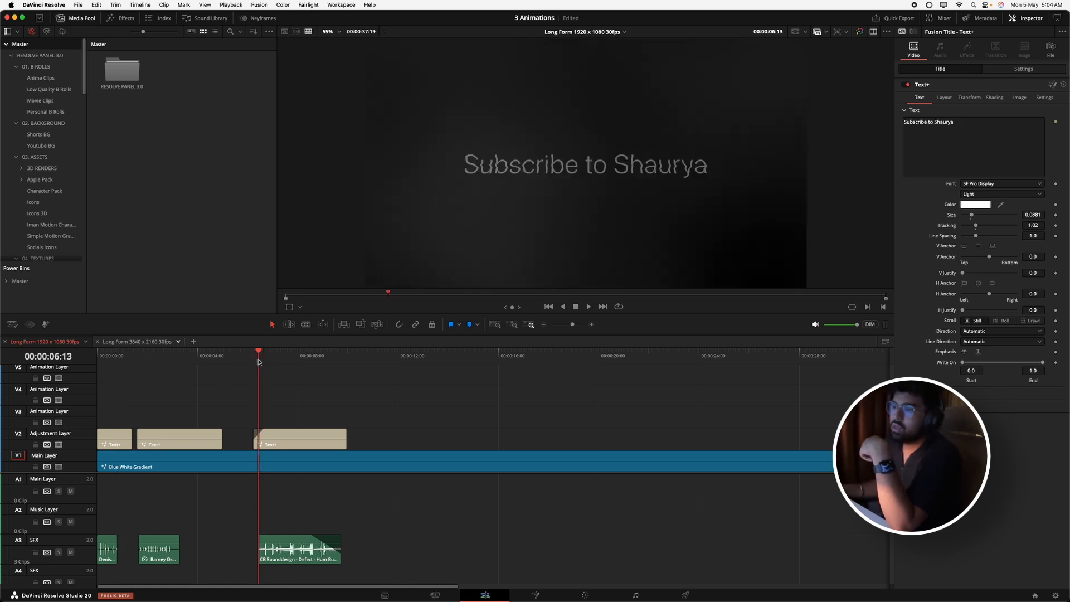
{"action": "key", "text": "space"}
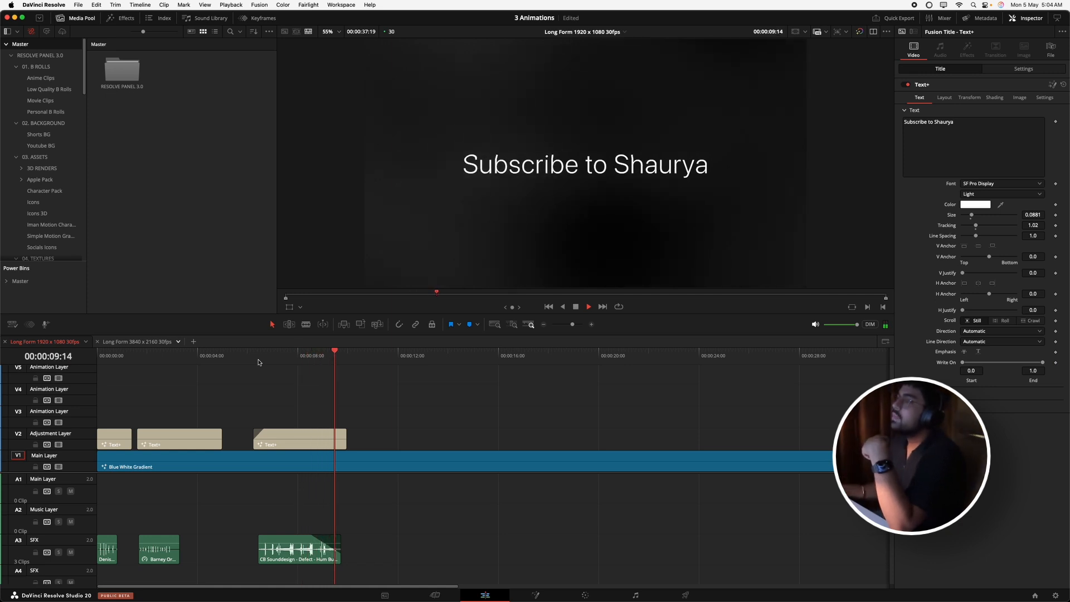
{"action": "key", "text": "space"}
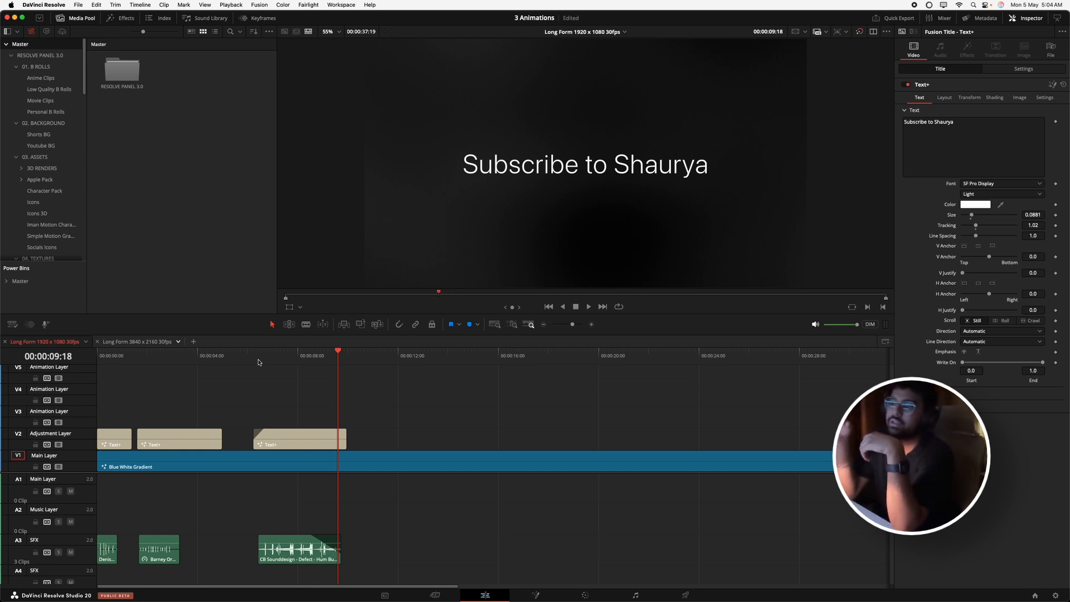
{"action": "left_click", "coordinate": [258, 362]}
{"action": "key", "text": "space"}
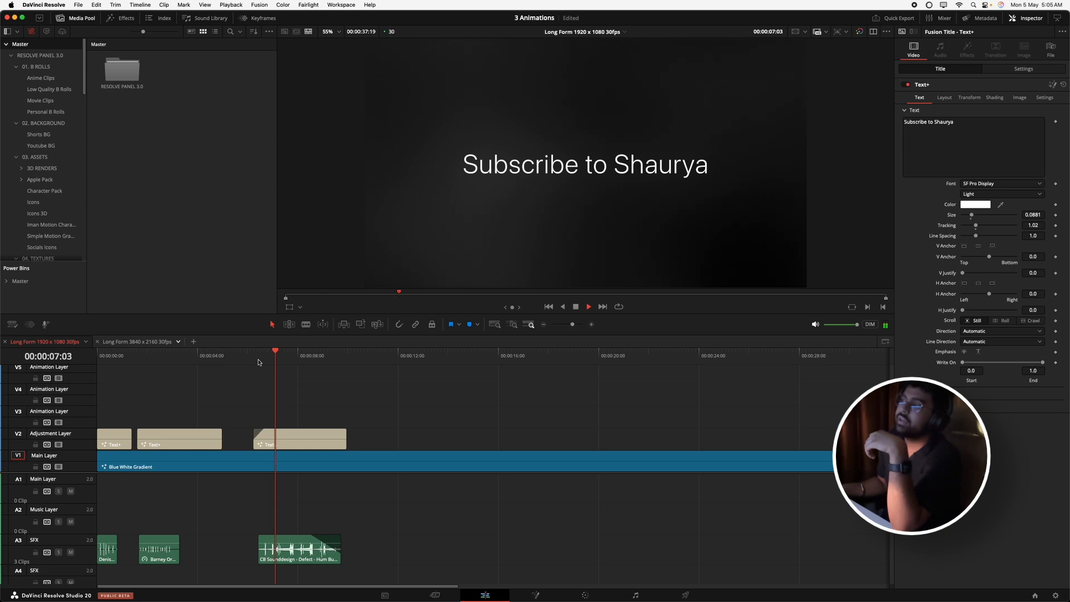
{"action": "key", "text": "space"}
{"action": "left_click", "coordinate": [114, 357]}
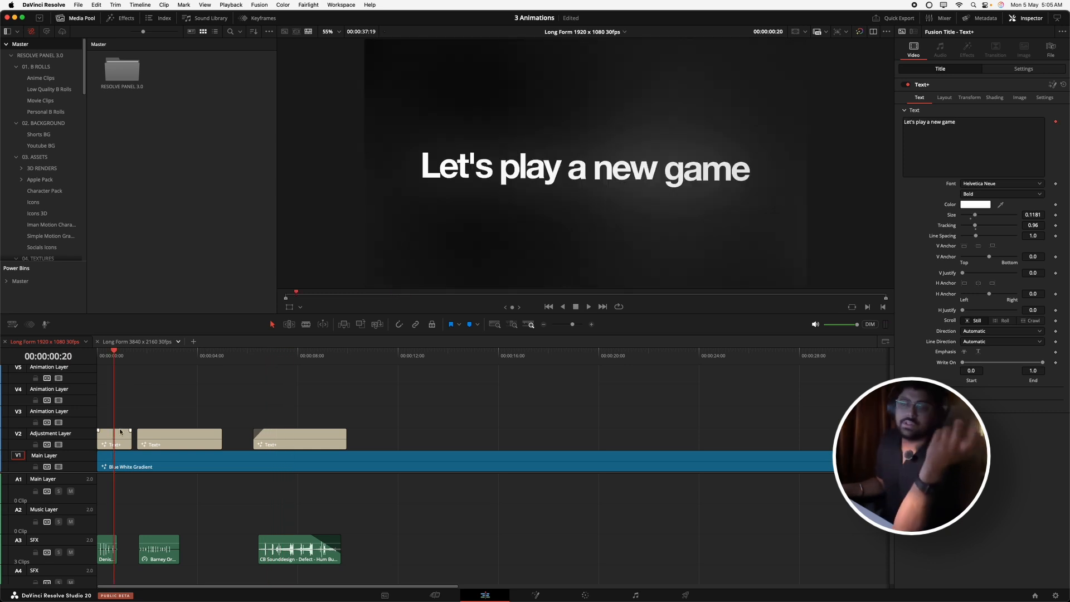
- Add a Text+ title to the V2 track after the three existing title clips
{"action": "left_click_drag", "start_coordinate": [118, 435], "coordinate": [433, 436]}
{"action": "key", "text": "BackSpace"}
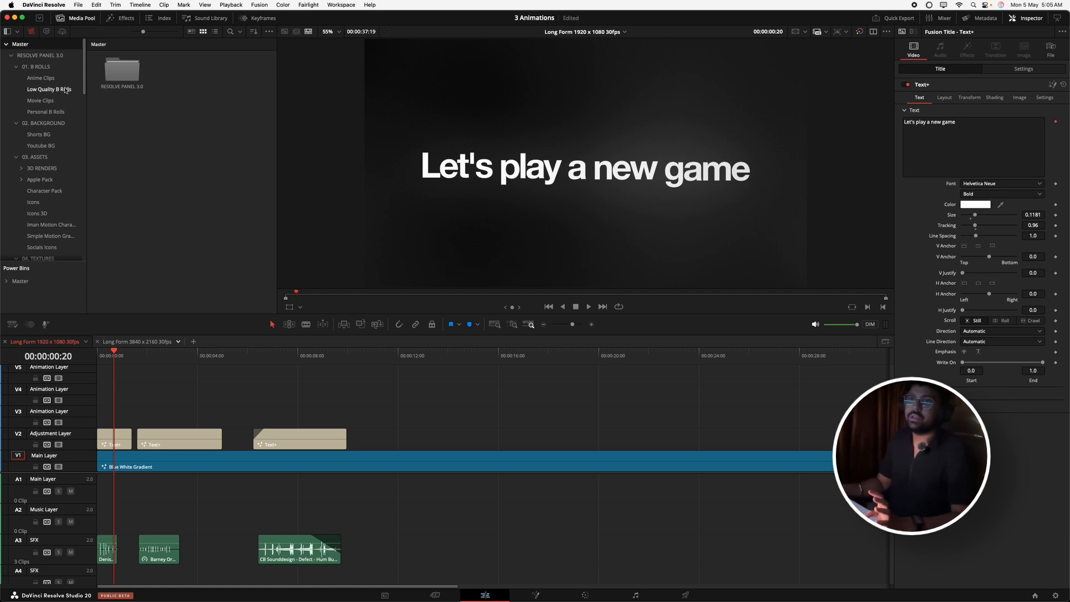
{"action": "left_click", "coordinate": [120, 18]}
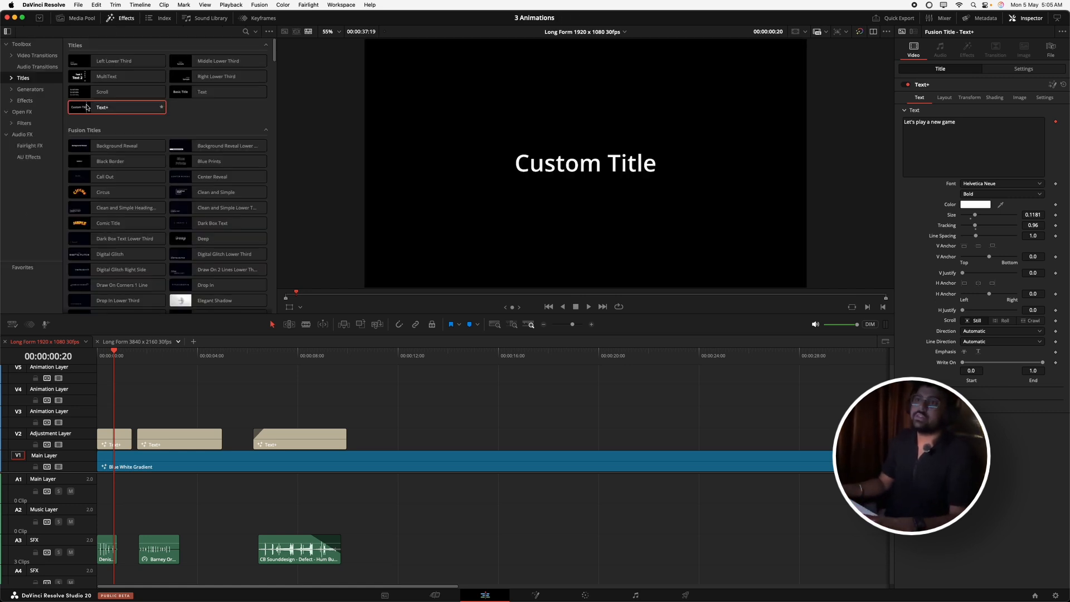
{"action": "left_click_drag", "start_coordinate": [117, 107], "coordinate": [431, 440]}
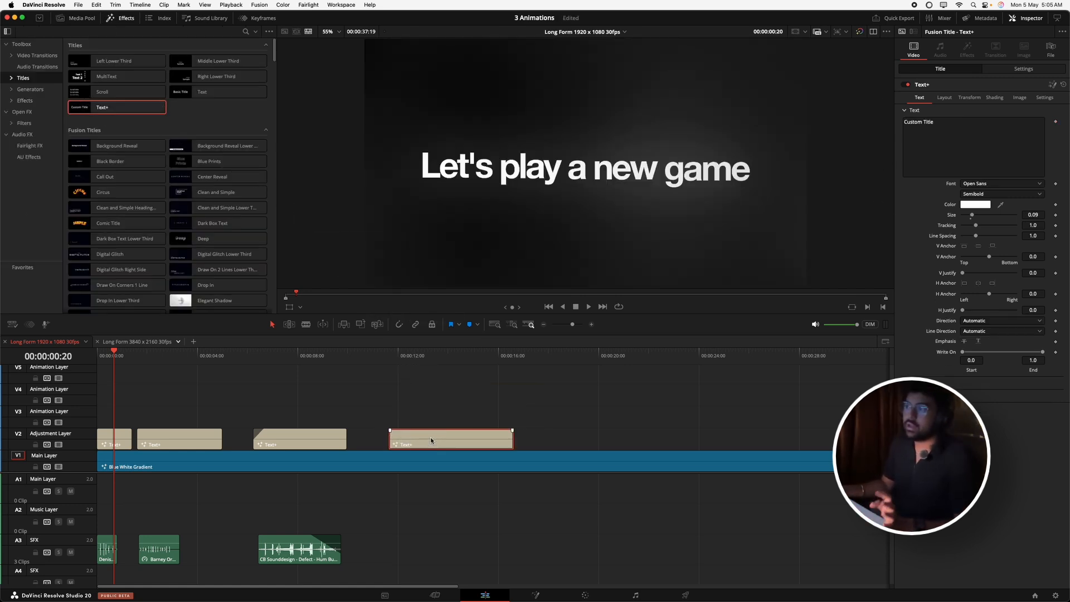
- Set the new title's font to Helvetica Neue Bold with tracking 0.975
{"action": "left_click", "coordinate": [980, 135]}
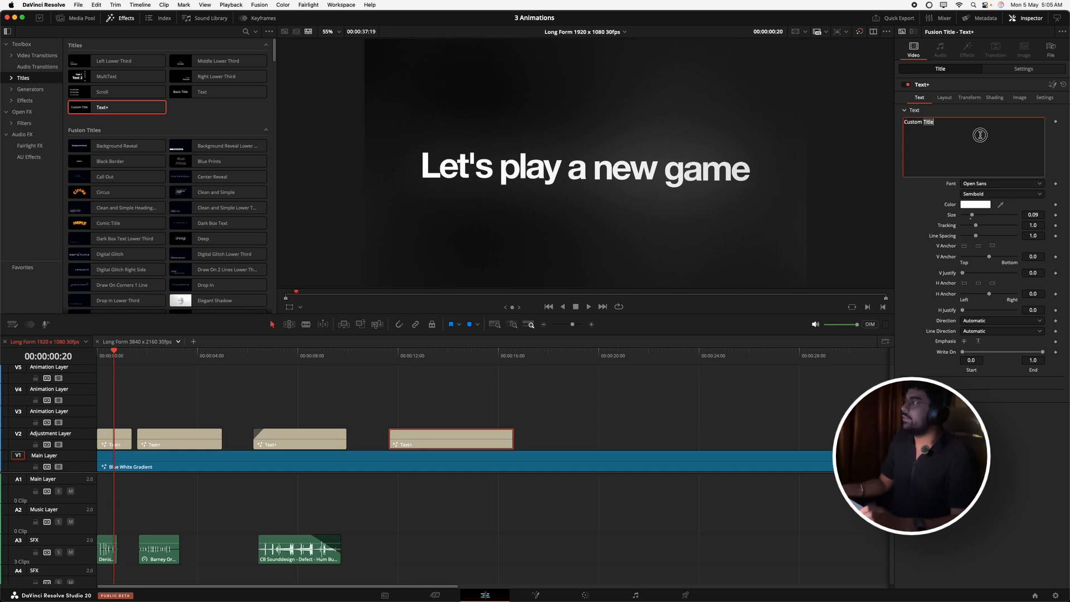
{"action": "left_click", "coordinate": [981, 183]}
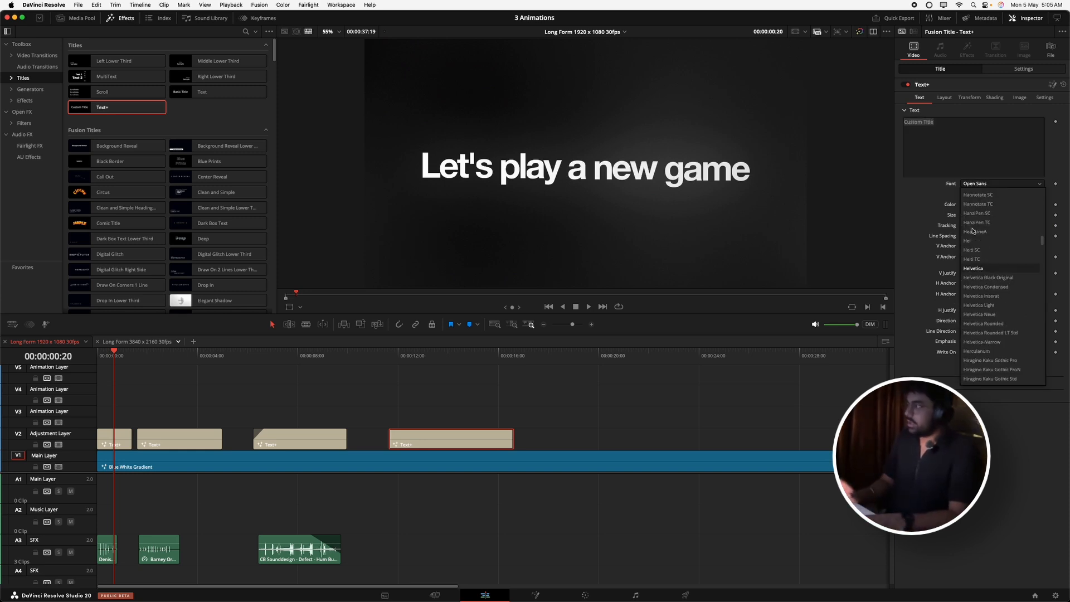
{"action": "left_click", "coordinate": [982, 314]}
{"action": "left_click", "coordinate": [986, 195]}
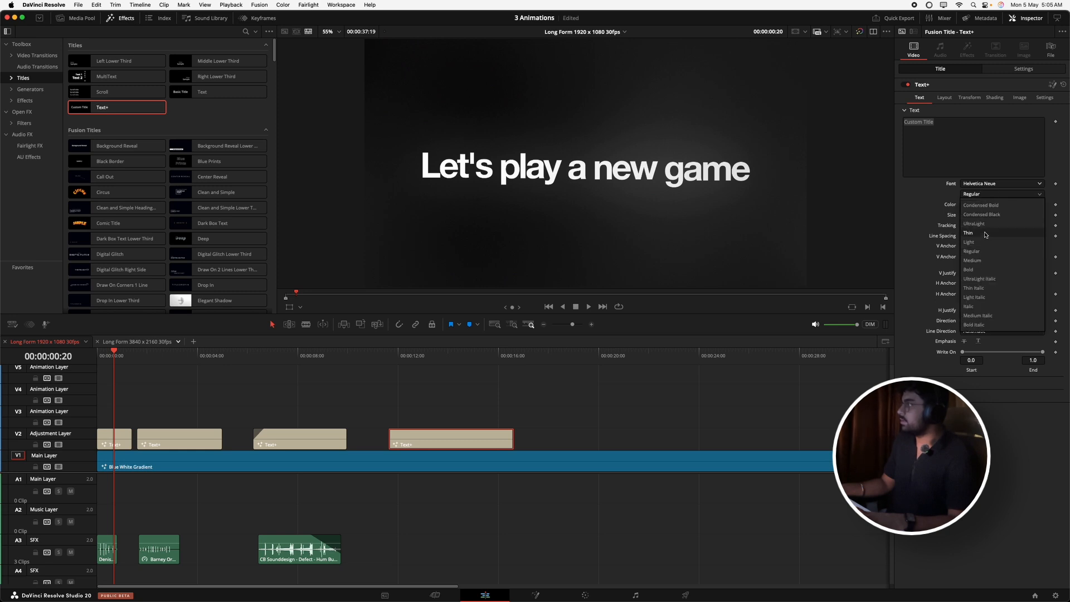
{"action": "left_click", "coordinate": [982, 268]}
{"action": "left_click_drag", "start_coordinate": [1030, 227], "coordinate": [1027, 229]}
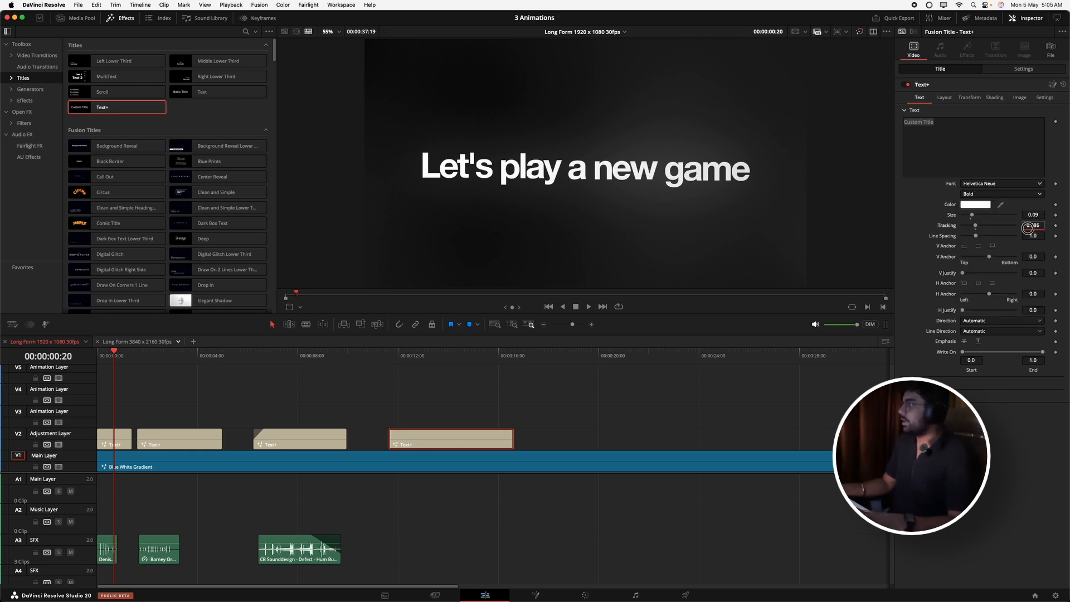
- Preview the new title and replace its text with "Helvetica Neue is the best"
{"action": "left_click", "coordinate": [427, 357]}
{"action": "left_click", "coordinate": [972, 136]}
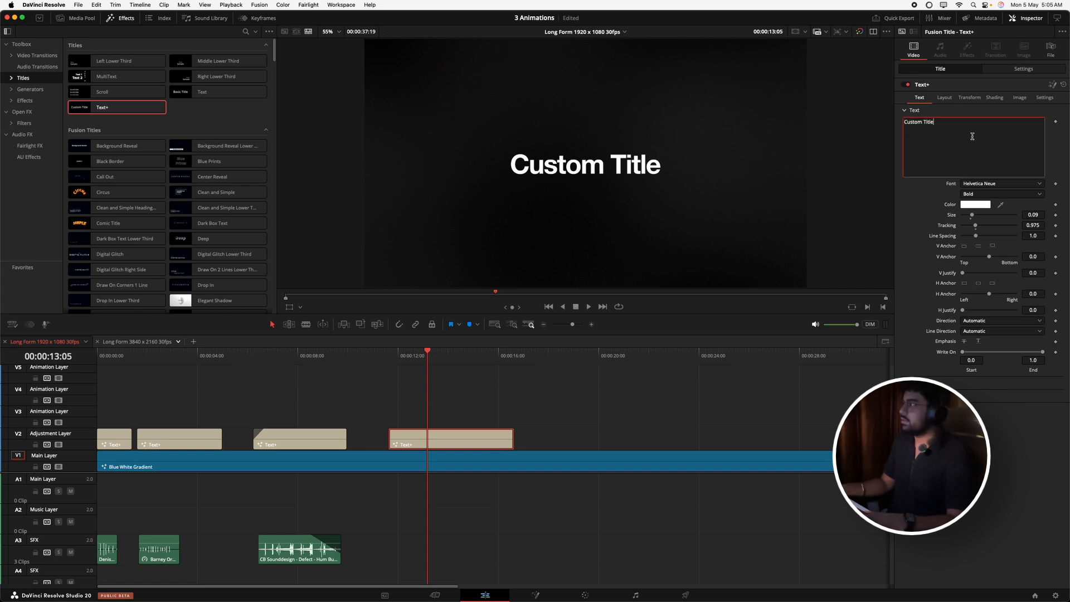
{"action": "key", "text": "super+a"}
{"action": "key", "text": "Caps_Lock"}
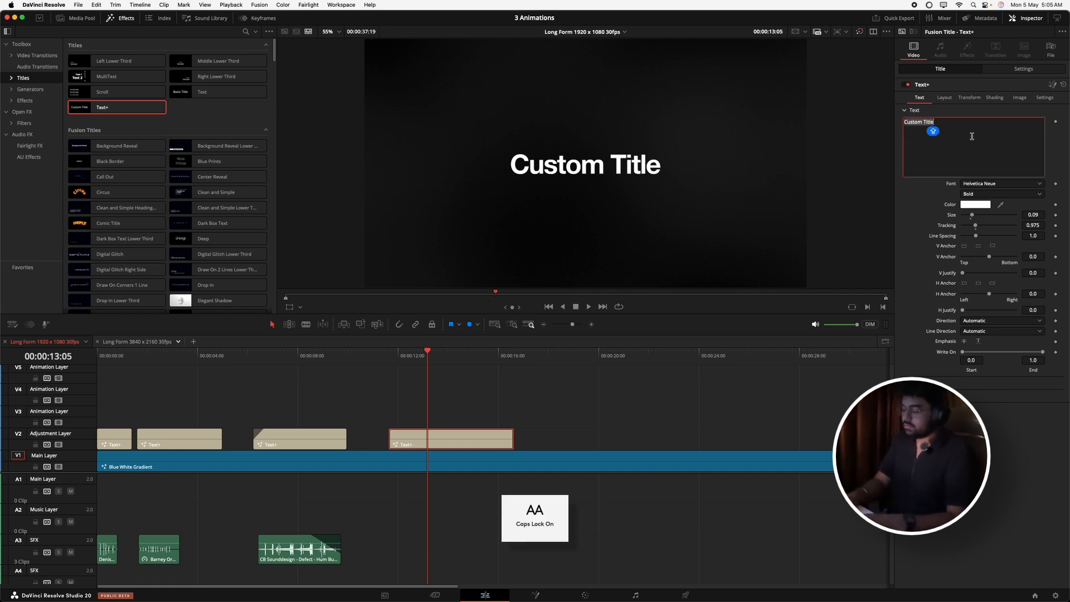
{"action": "type", "text": "H"}
{"action": "key", "text": "Caps_Lock"}
{"action": "type", "text": "el"}
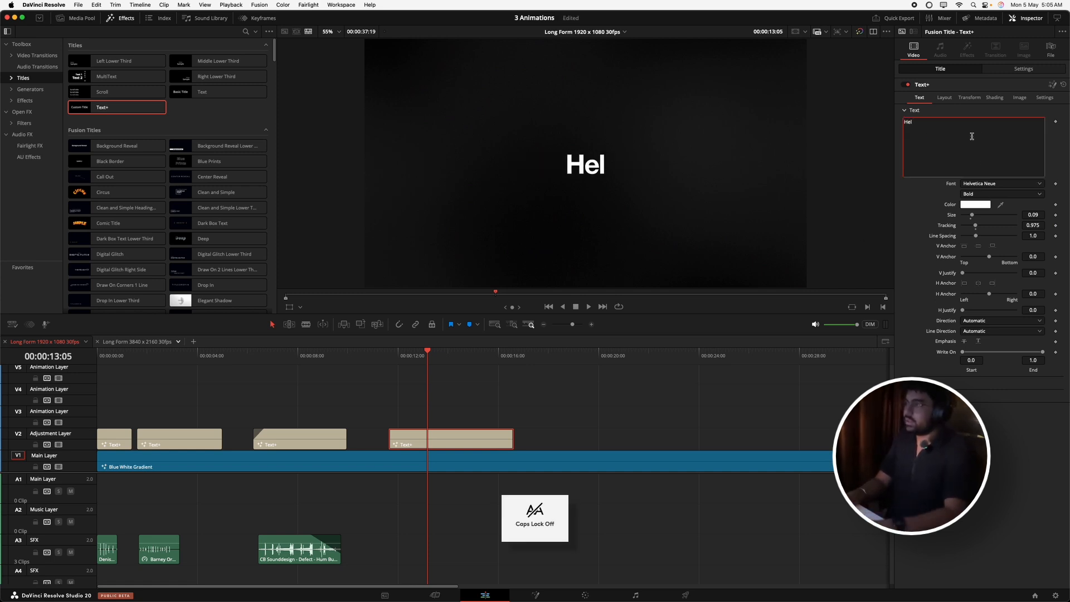
{"action": "type", "text": "vetica "}
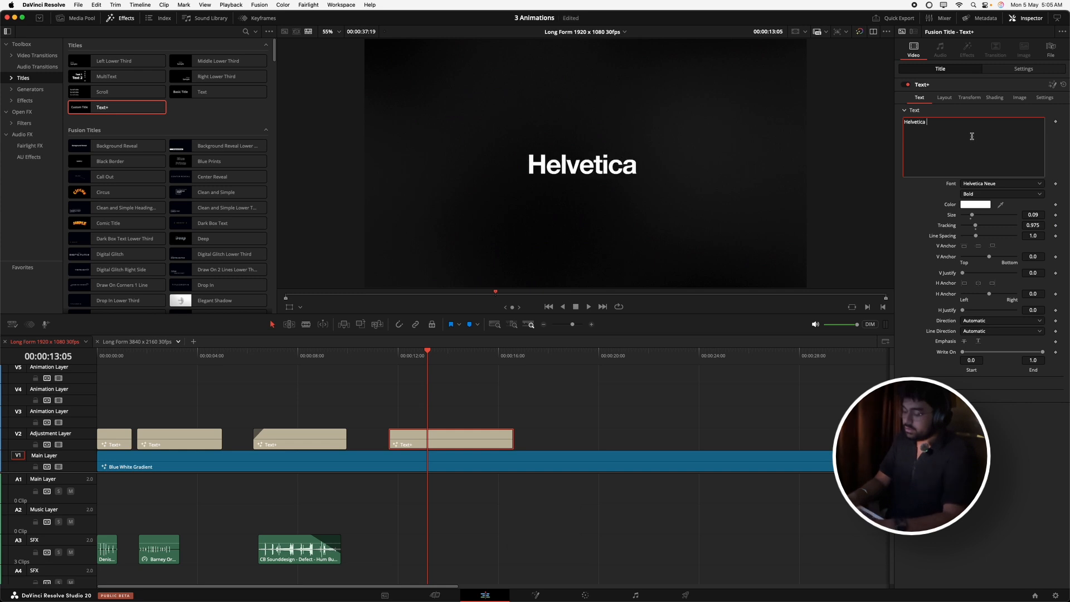
{"action": "type", "text": "nue"}
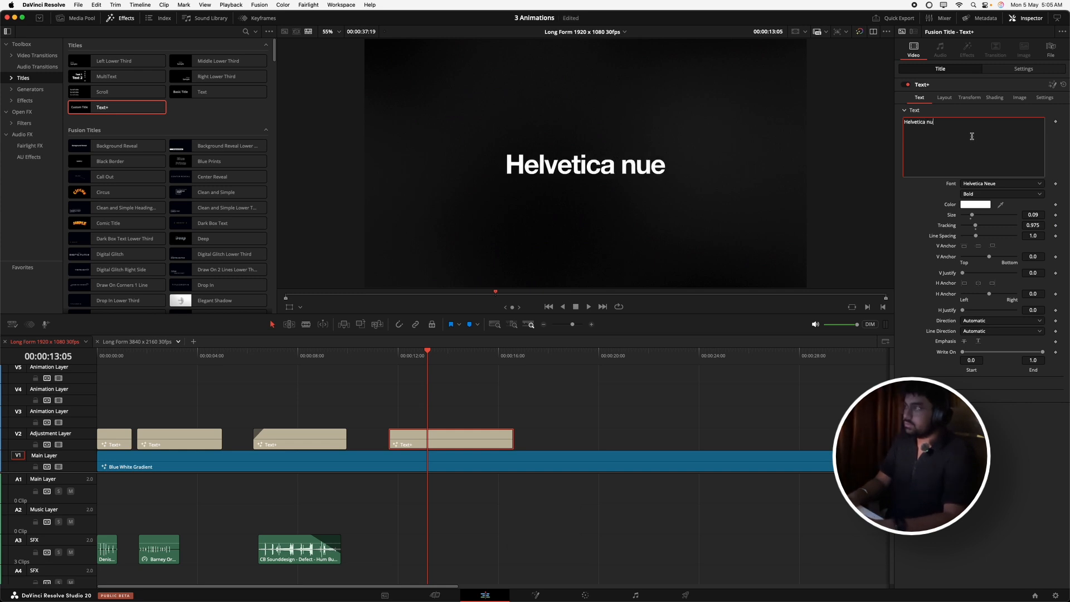
{"action": "key", "text": "BackSpace"}
{"action": "key", "text": "BackSpace"}
{"action": "key", "text": "Caps_Lock"}
{"action": "type", "text": "N"}
{"action": "key", "text": "Caps_Lock"}
{"action": "type", "text": "eue"}
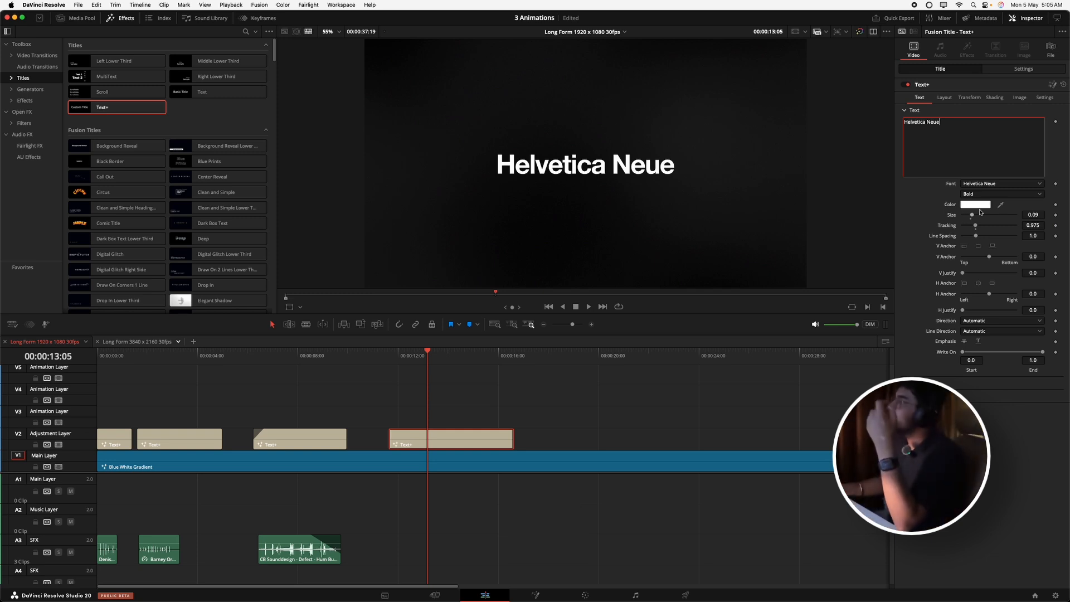
{"action": "key", "text": "space"}
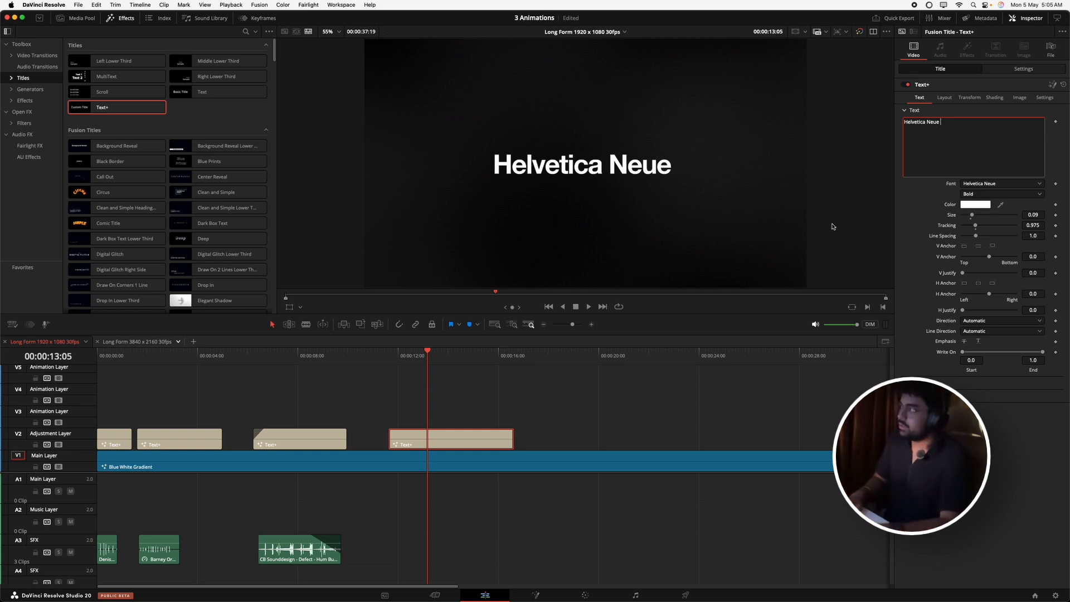
{"action": "type", "text": "is the best"}
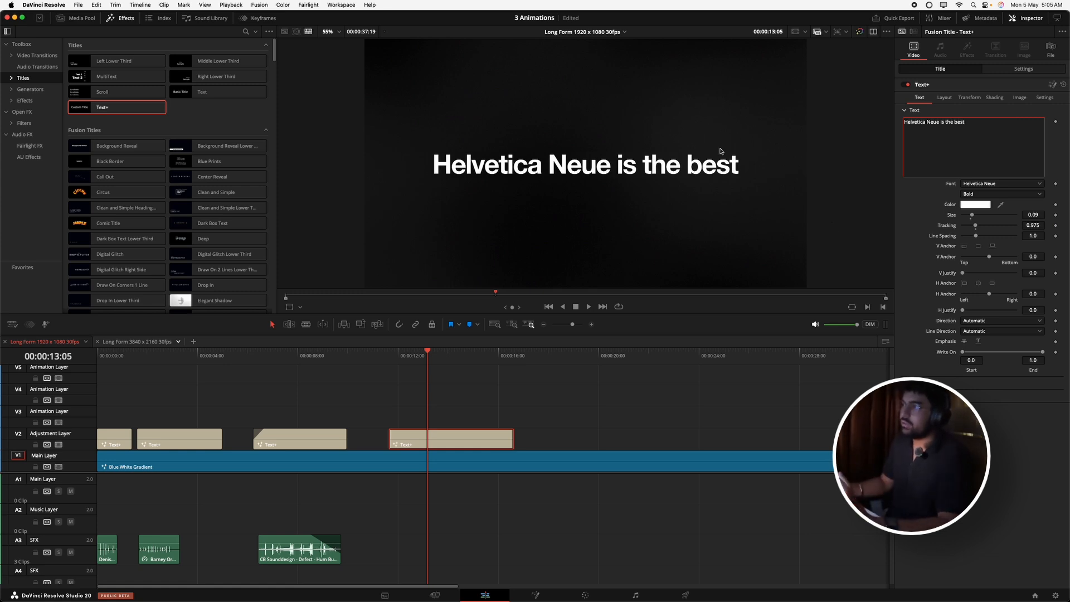
{"action": "left_click", "coordinate": [919, 233]}
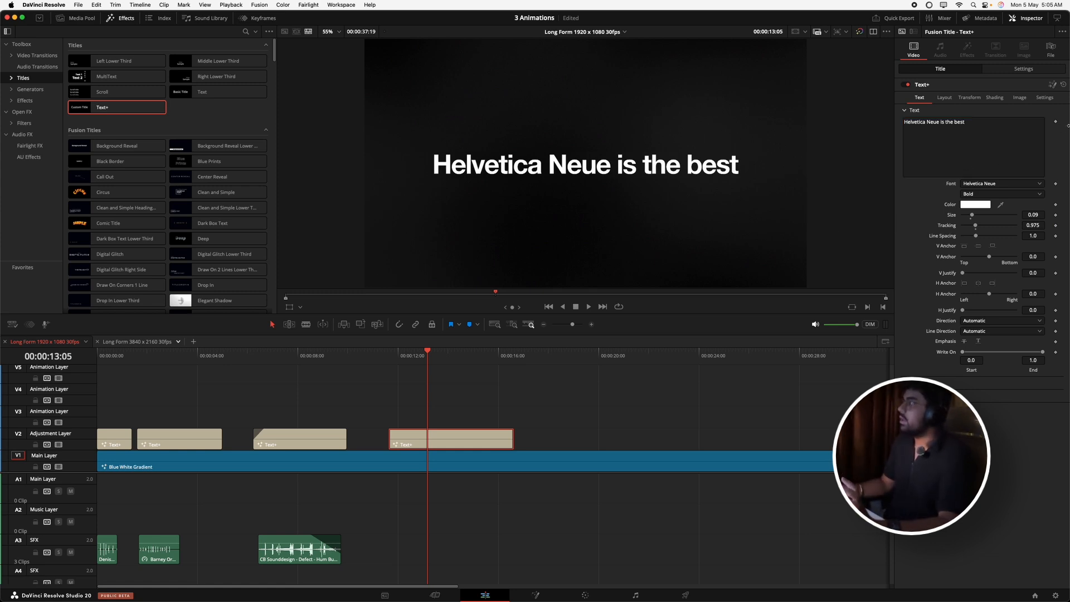
- Open the new title clip in Fusion and move its Template and MediaOut1 nodes further apart
{"action": "right_click", "coordinate": [490, 441]}
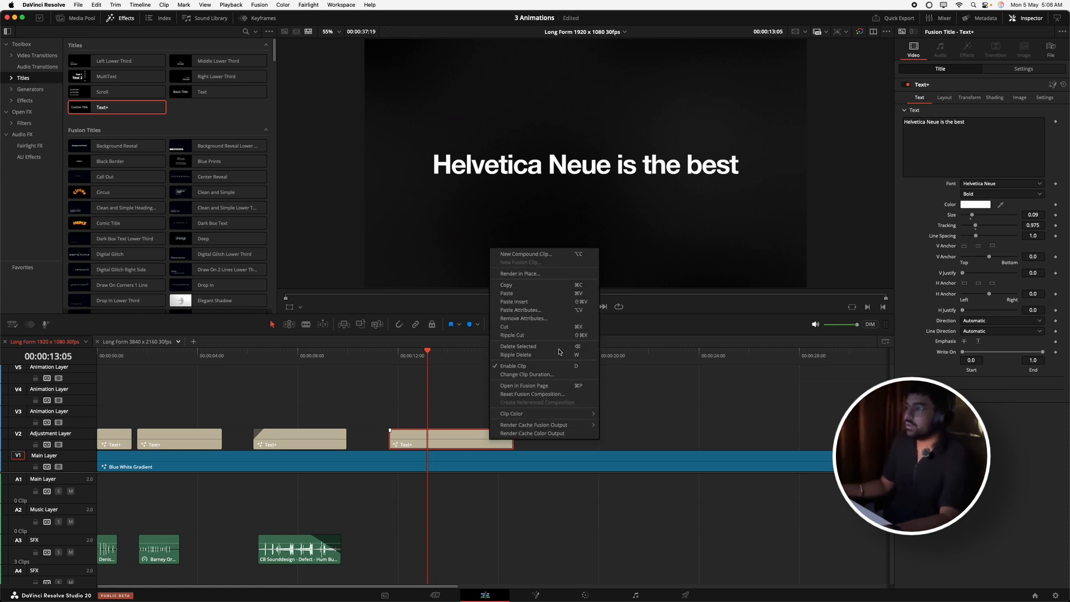
{"action": "left_click", "coordinate": [578, 387]}
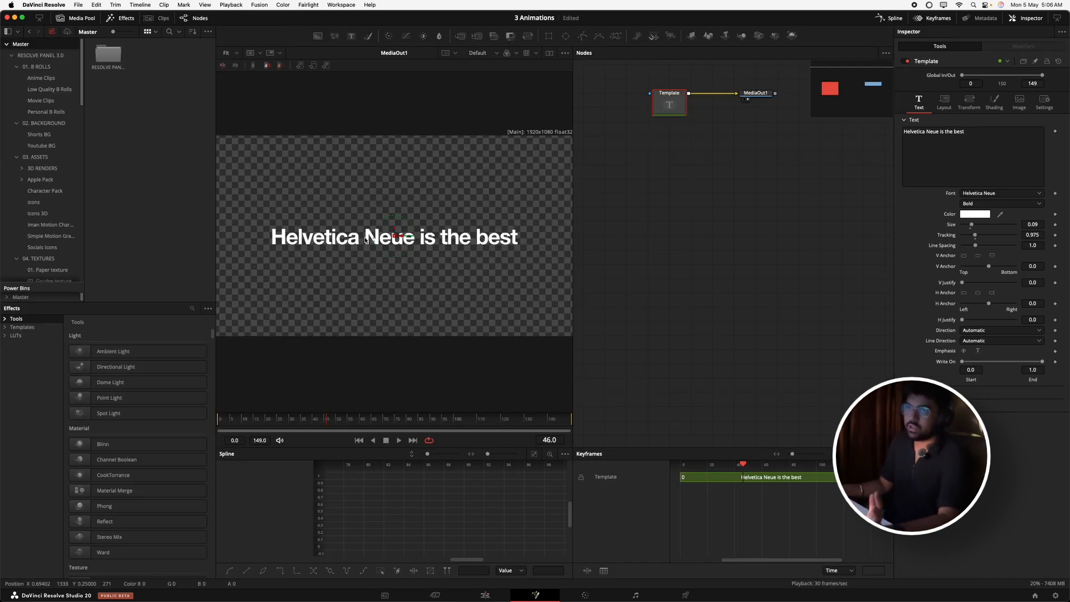
{"action": "left_click", "coordinate": [13, 6]}
{"action": "left_click", "coordinate": [13, 6]}
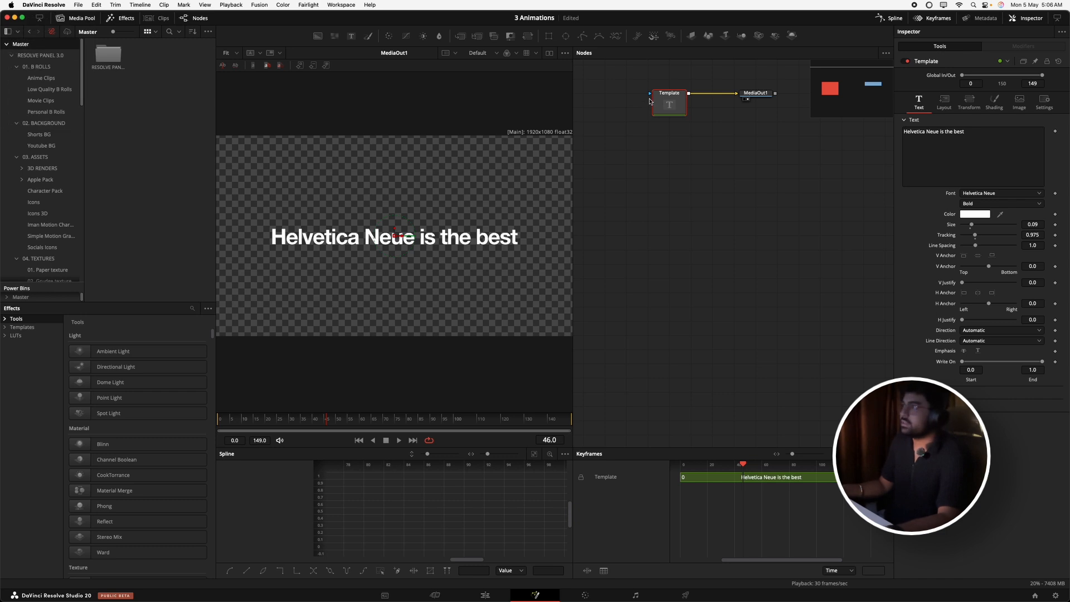
{"action": "left_click_drag", "start_coordinate": [756, 95], "coordinate": [792, 240]}
{"action": "left_click_drag", "start_coordinate": [664, 118], "coordinate": [642, 221]}
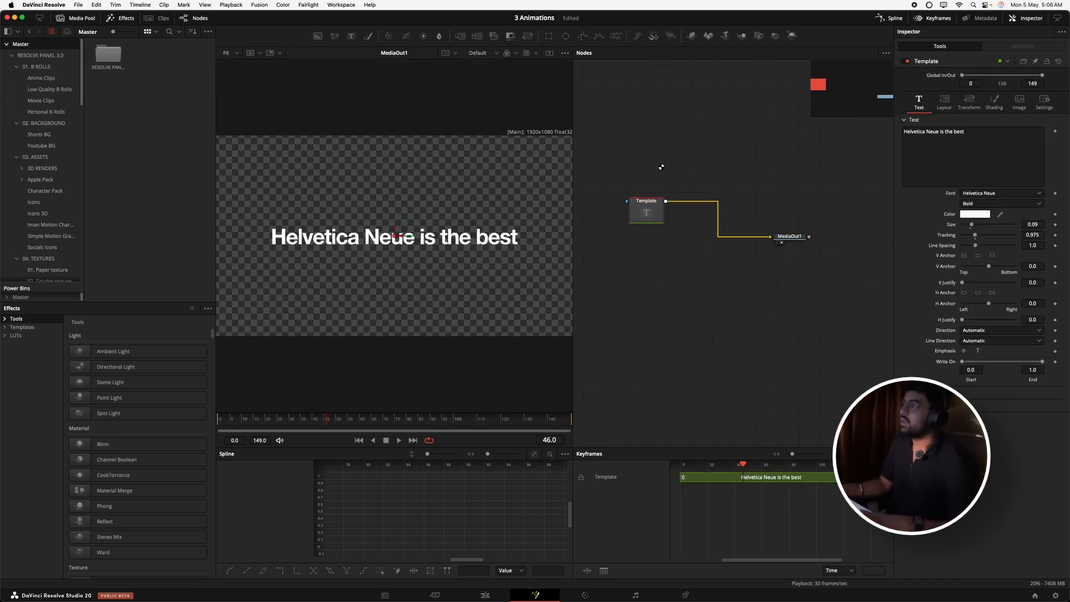
- Inspect the Template and MediaOut1 nodes in turn and view the available Fusion layout presets
{"action": "left_click", "coordinate": [647, 210]}
{"action": "left_click", "coordinate": [790, 238]}
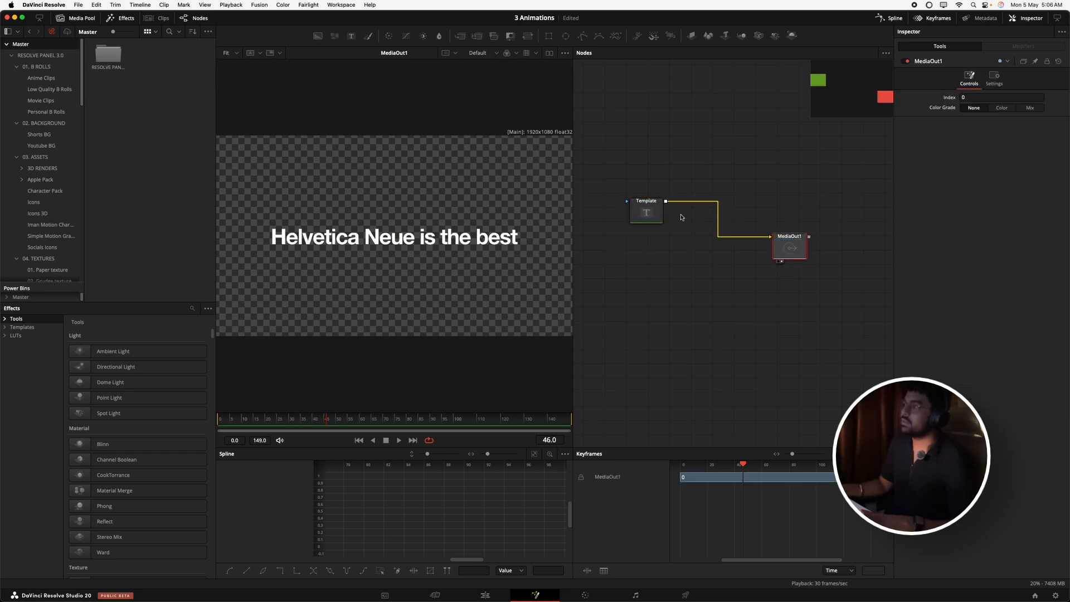
{"action": "left_click", "coordinate": [641, 214]}
{"action": "left_click", "coordinate": [787, 246]}
{"action": "left_click", "coordinate": [723, 195]}
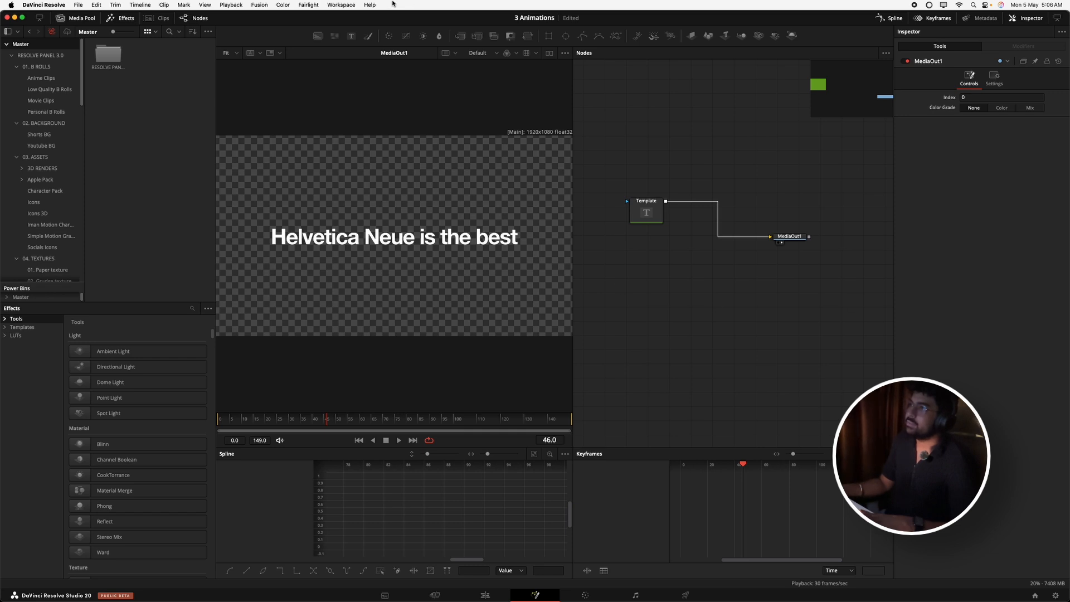
{"action": "left_click", "coordinate": [353, 6]}
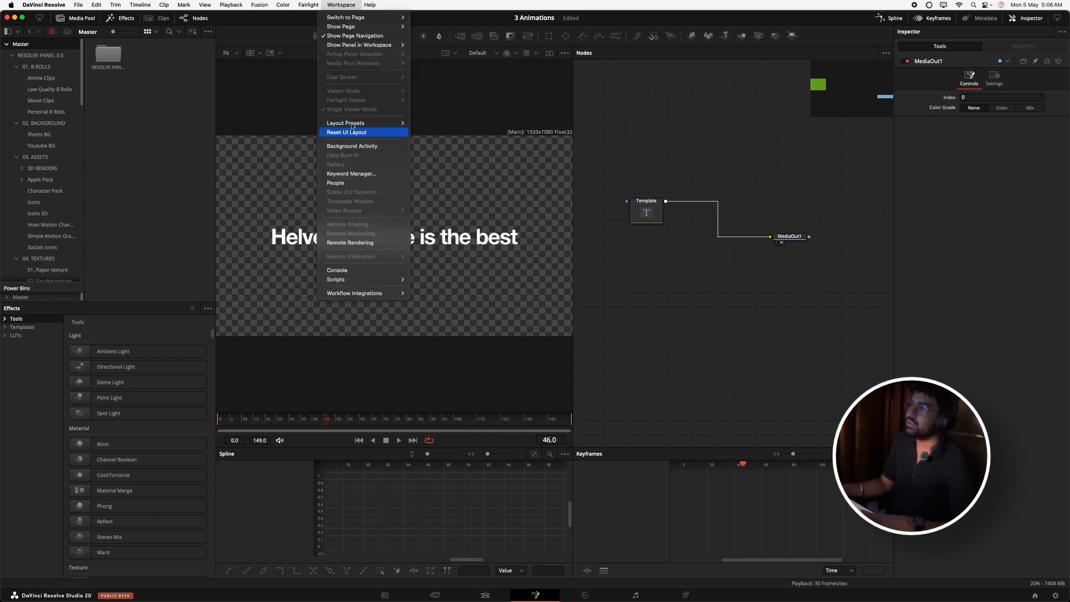
{"action": "mouse_move", "coordinate": [357, 123]}
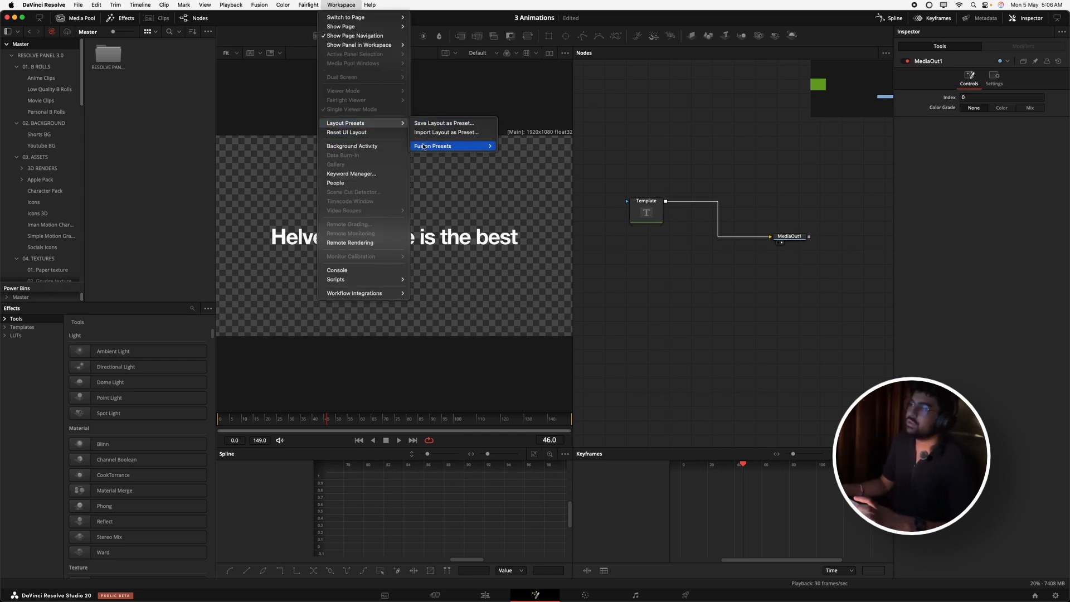
{"action": "mouse_move", "coordinate": [424, 146]}
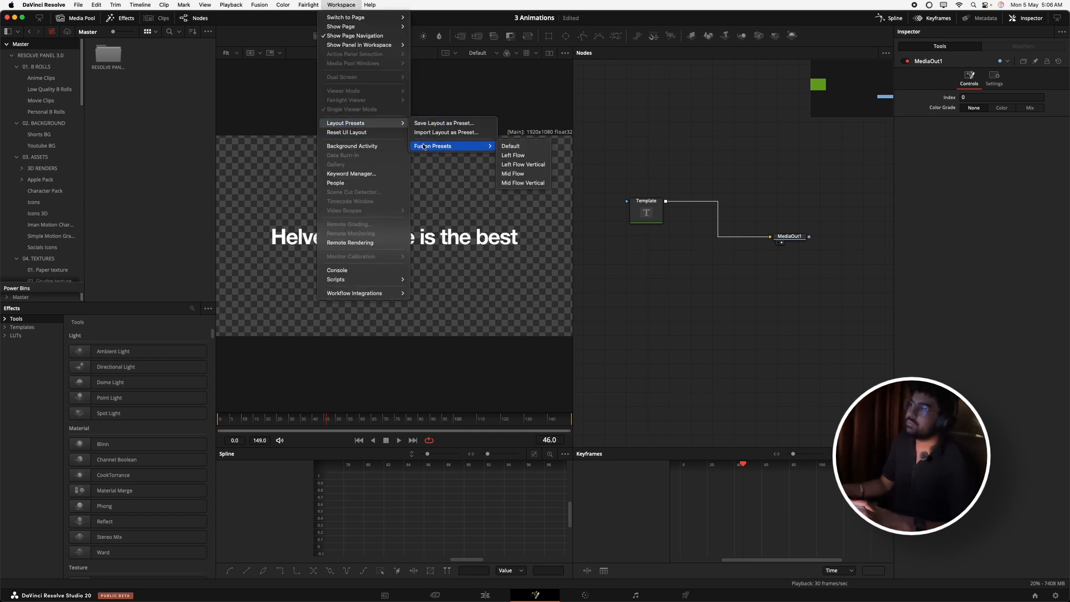
{"action": "left_click", "coordinate": [716, 136]}
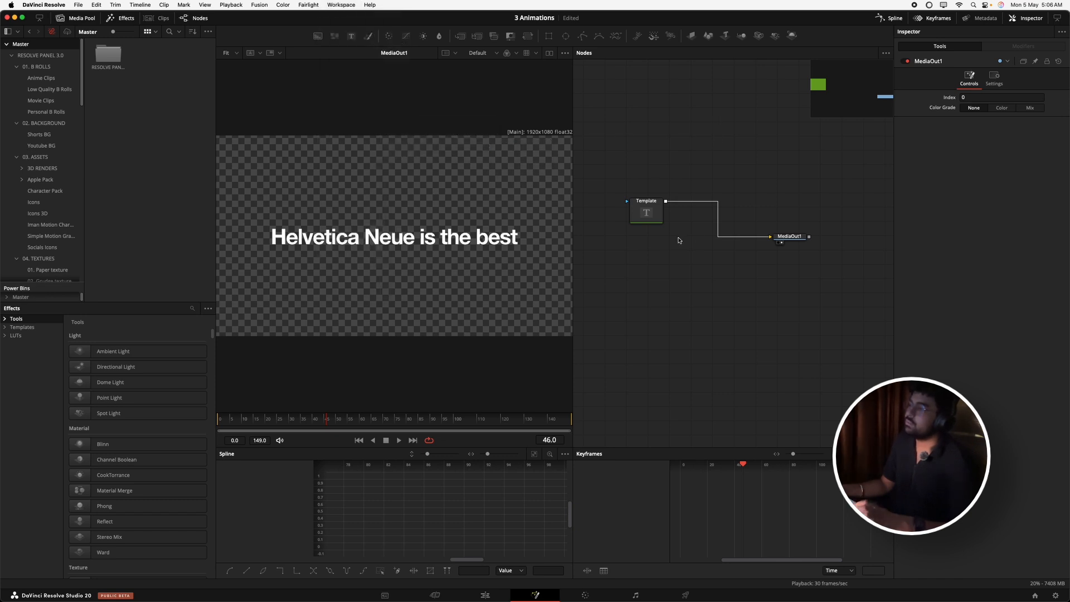
- Move the Template node roughly level with MediaOut1 and add a Follower modifier to its text
{"action": "left_click", "coordinate": [644, 226]}
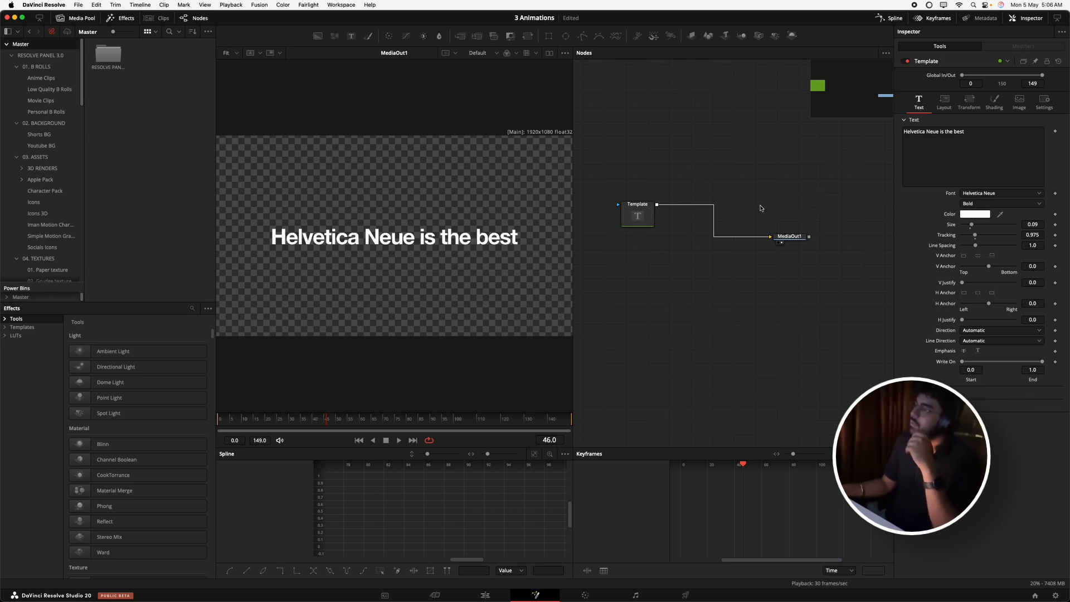
{"action": "mouse_move", "coordinate": [638, 214]}
{"action": "left_mouse_down"}
{"action": "mouse_move", "coordinate": [624, 246]}
{"action": "mouse_move", "coordinate": [629, 228]}
{"action": "left_mouse_up"}
{"action": "left_click", "coordinate": [677, 184]}
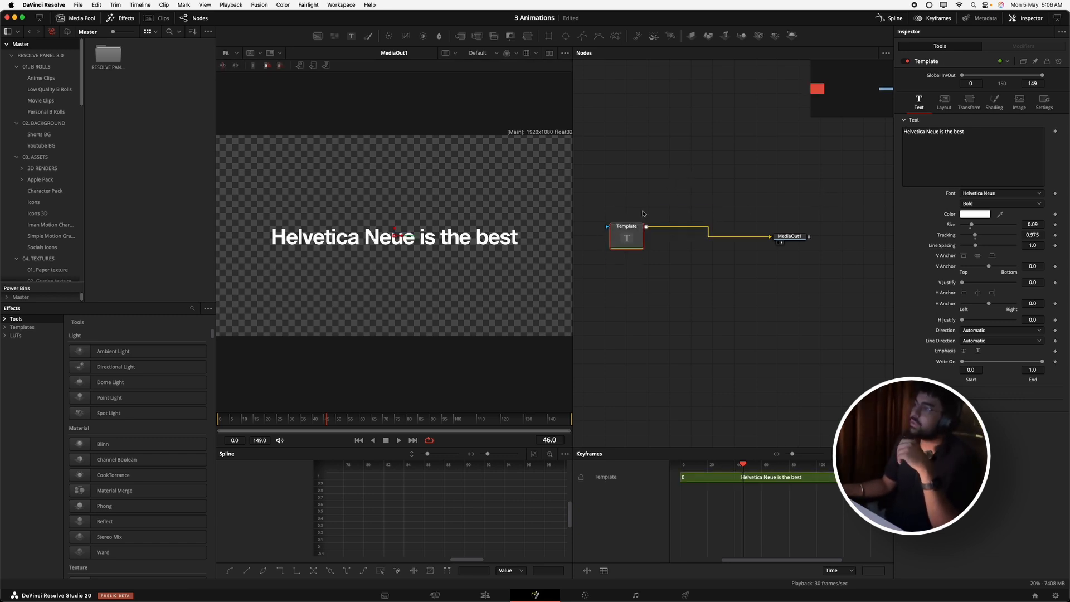
{"action": "right_click", "coordinate": [963, 167]}
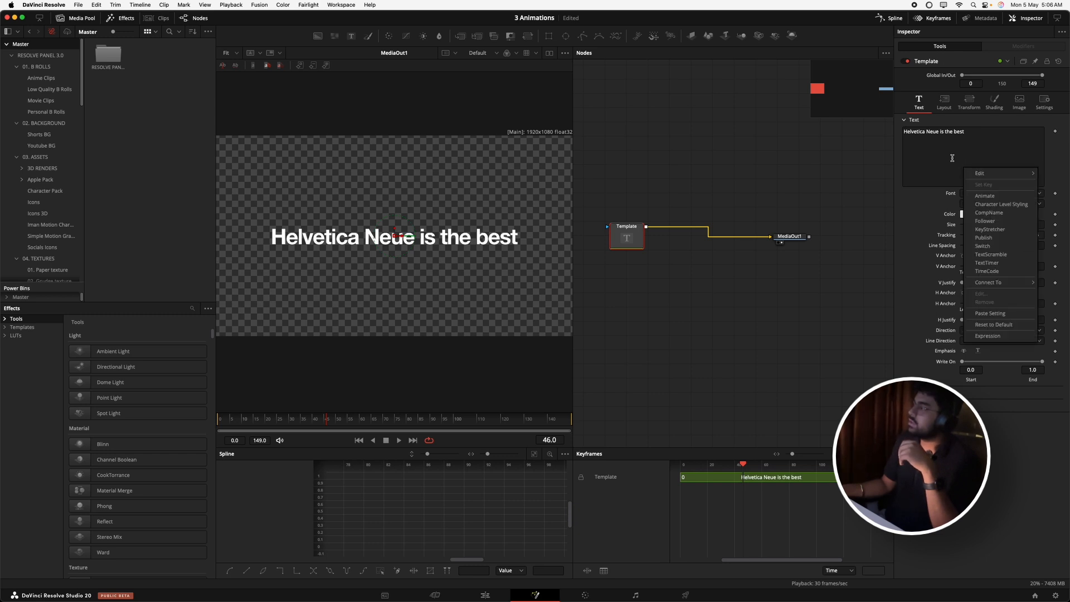
{"action": "left_click", "coordinate": [976, 148]}
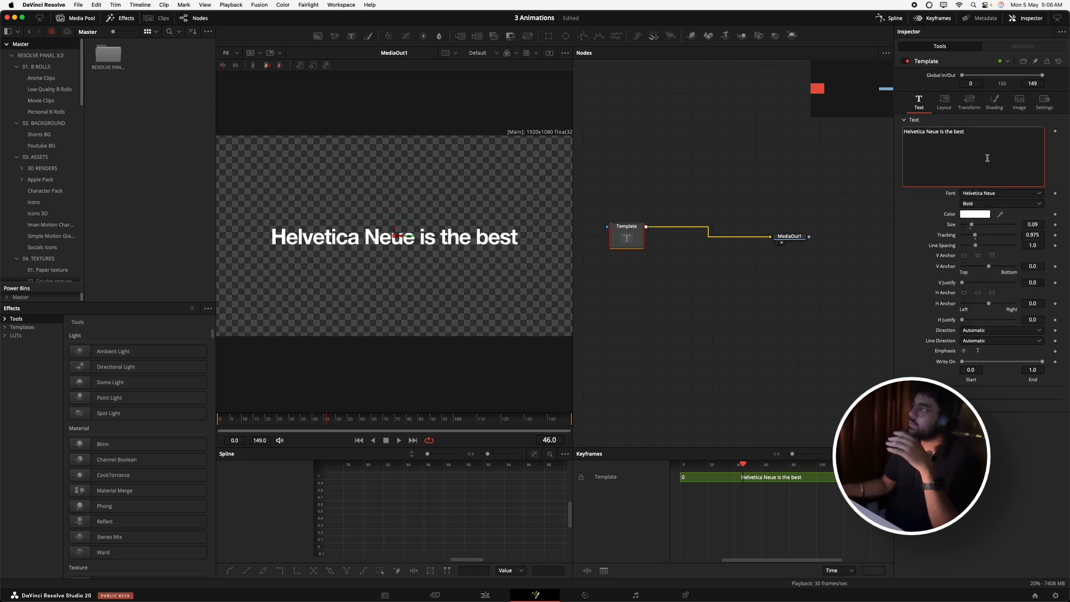
{"action": "right_click", "coordinate": [953, 155]}
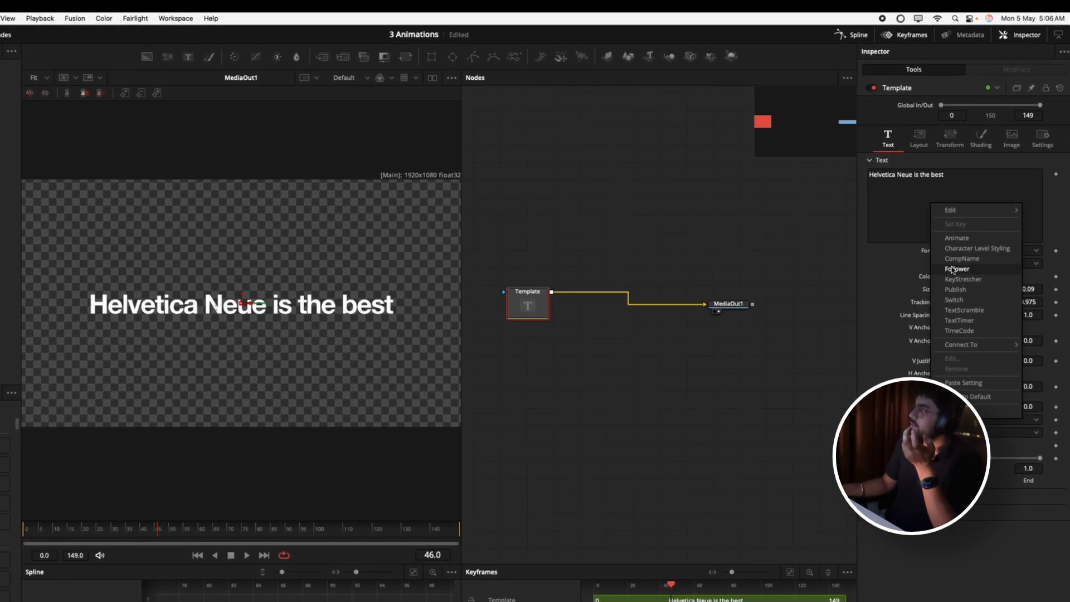
{"action": "left_click", "coordinate": [953, 270]}
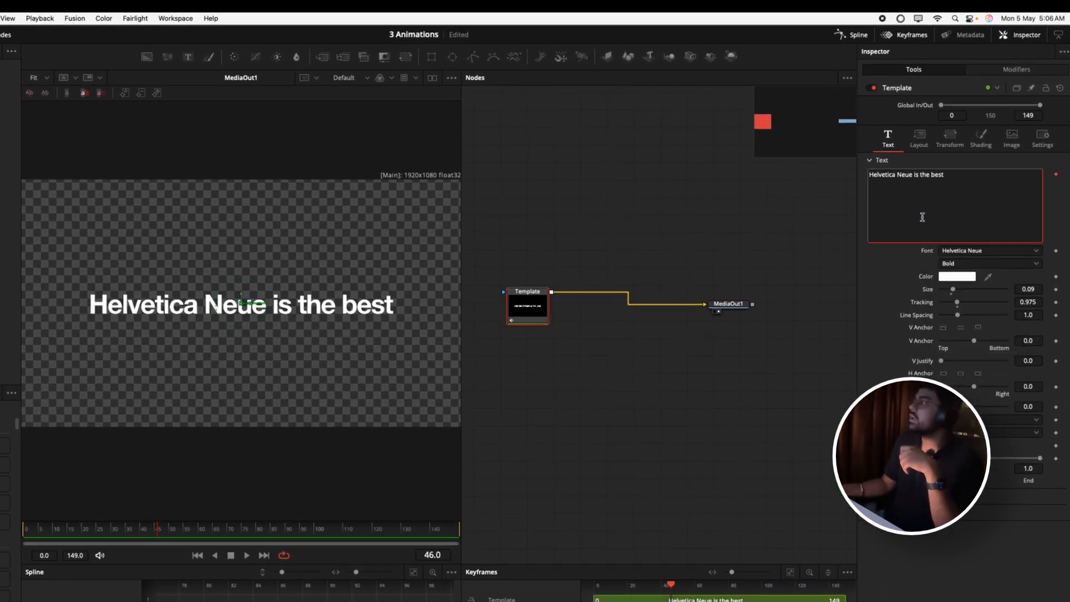
- Set the Follower modifier's delay between each character to 0.46
{"action": "left_click", "coordinate": [987, 73]}
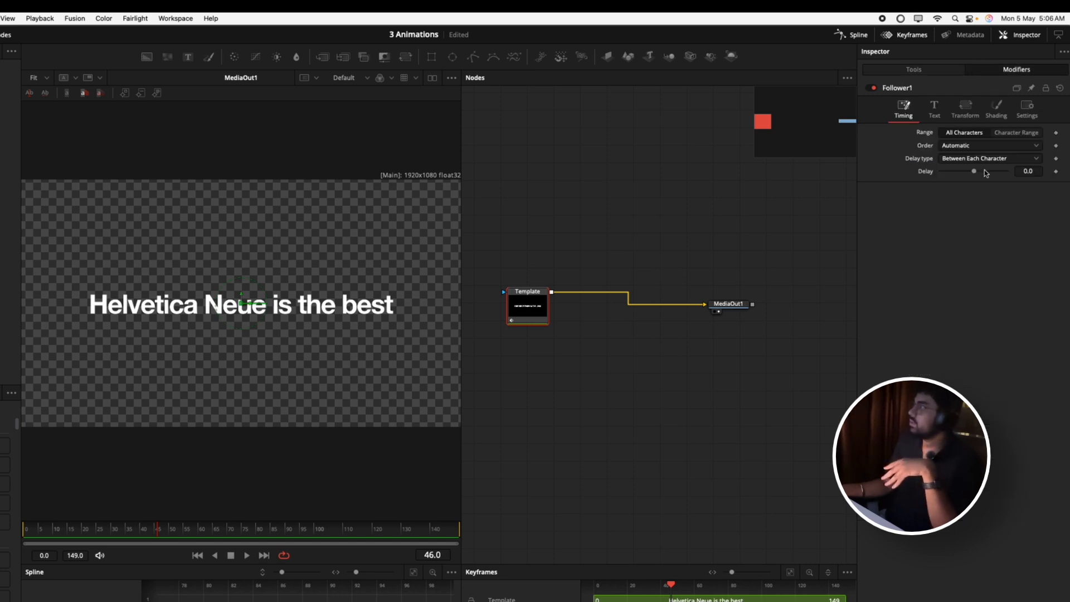
{"action": "left_click", "coordinate": [1027, 172]}
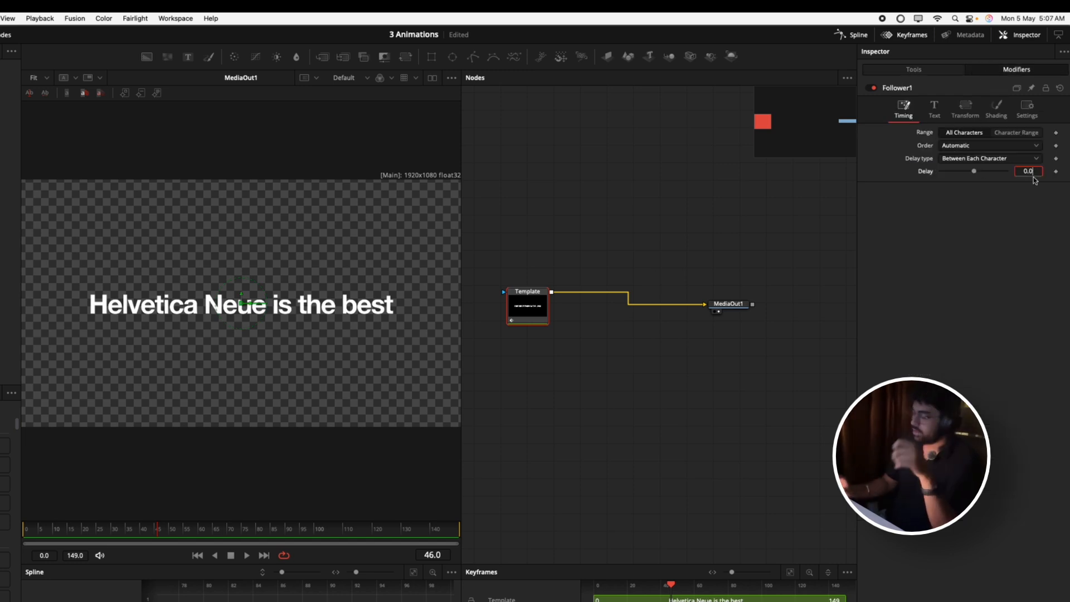
{"action": "type", "text": "0.46"}
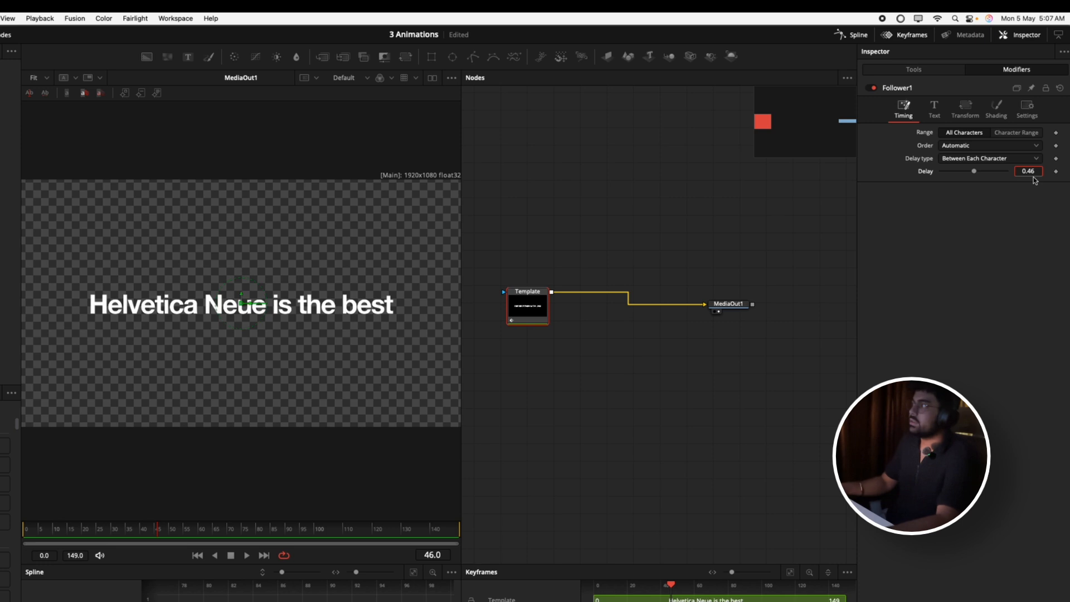
{"action": "key", "text": "Return"}
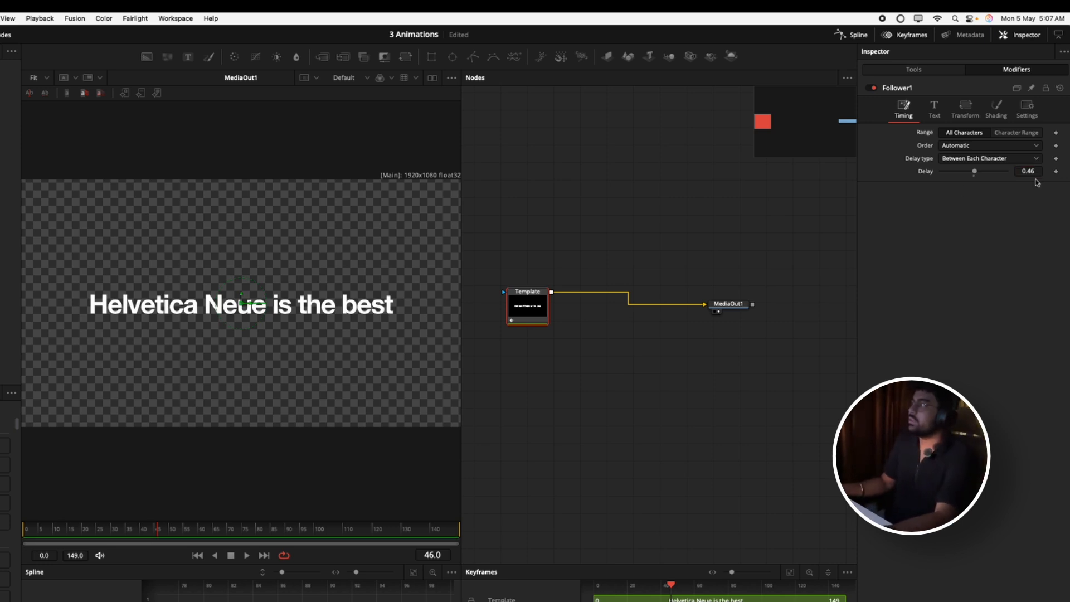
- Add a keyframe for the Follower's character offset at frame 25, keeping X and Y at 0.0
{"action": "left_click", "coordinate": [934, 108]}
{"action": "left_click", "coordinate": [956, 110]}
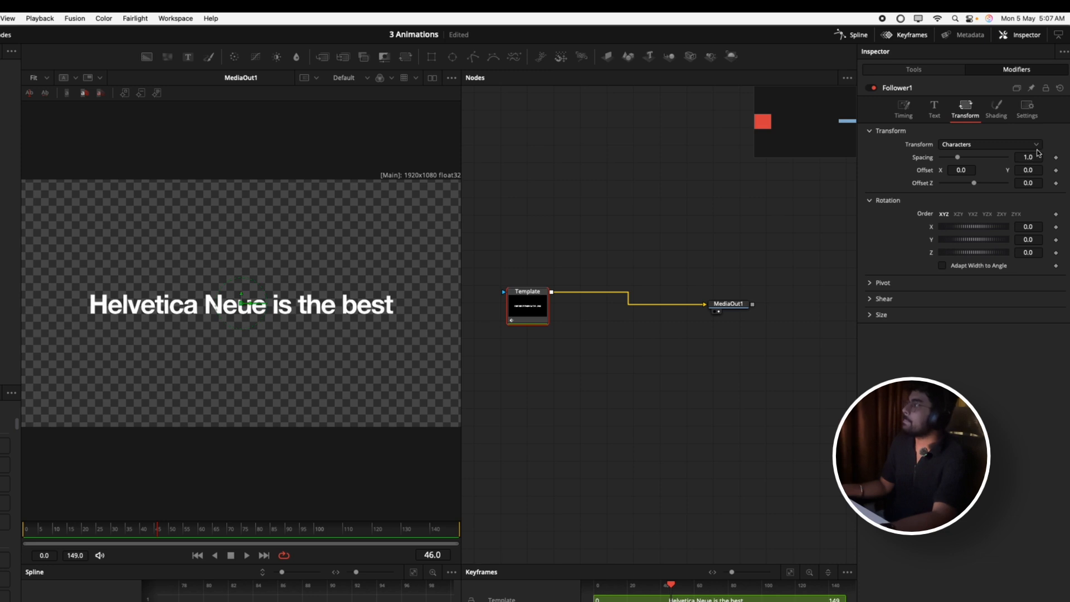
{"action": "left_click_drag", "start_coordinate": [151, 533], "coordinate": [96, 536]}
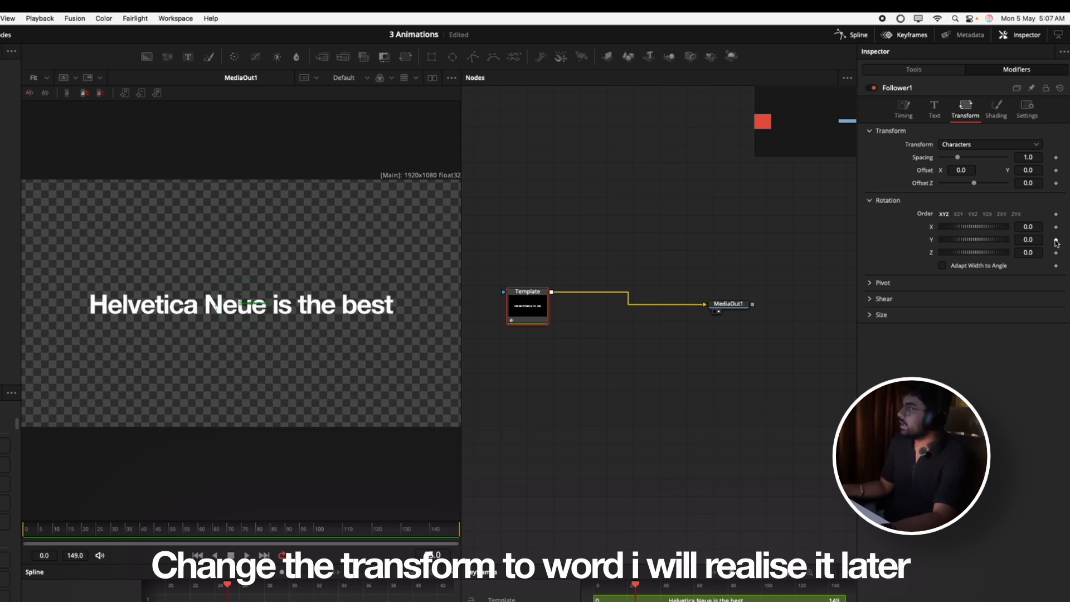
{"action": "left_click", "coordinate": [1056, 170]}
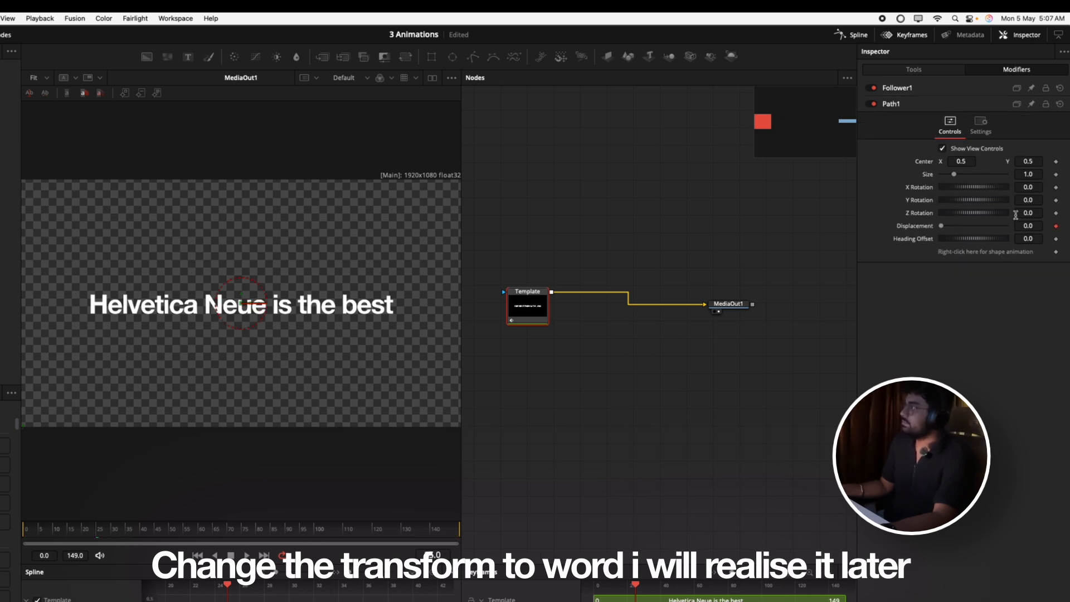
- Set the Follower's character offset Y to about -0.16 at frame 0
{"action": "left_click", "coordinate": [915, 69]}
{"action": "left_click", "coordinate": [995, 71]}
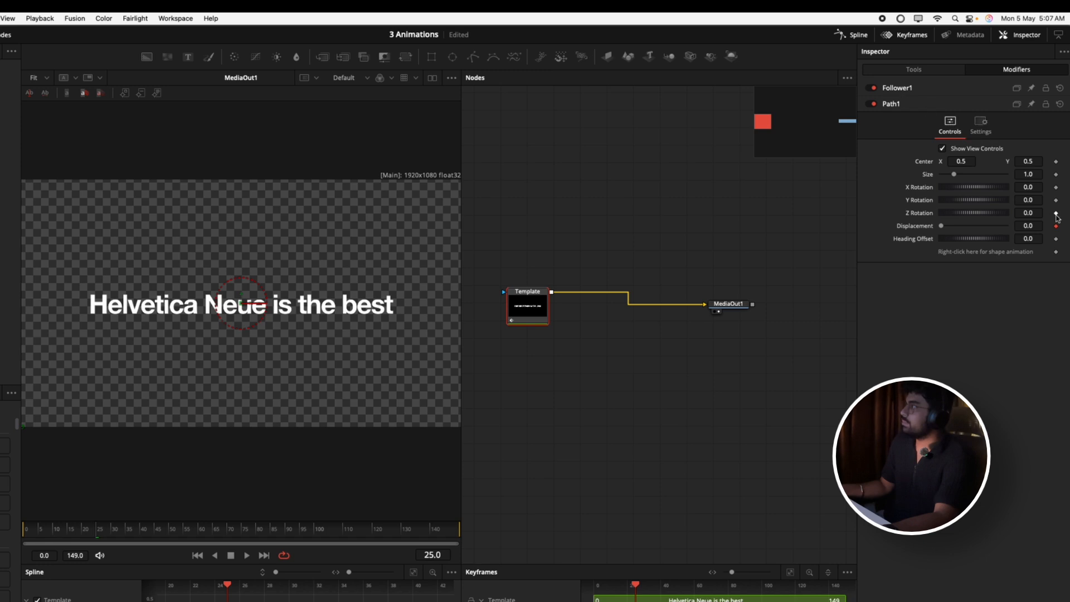
{"action": "left_click", "coordinate": [962, 93]}
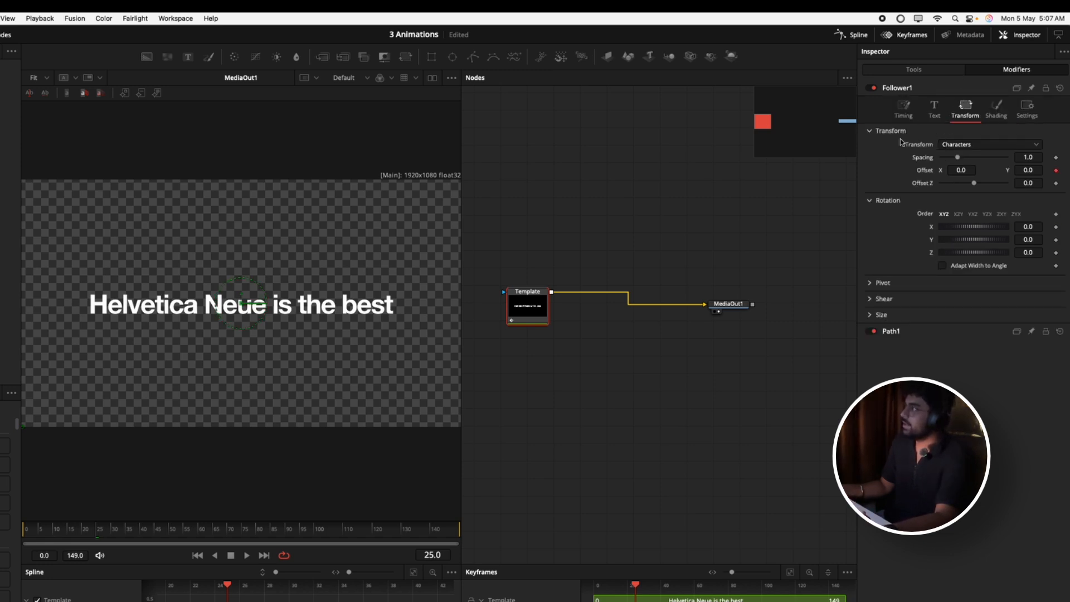
{"action": "left_click_drag", "start_coordinate": [30, 525], "coordinate": [6, 527]}
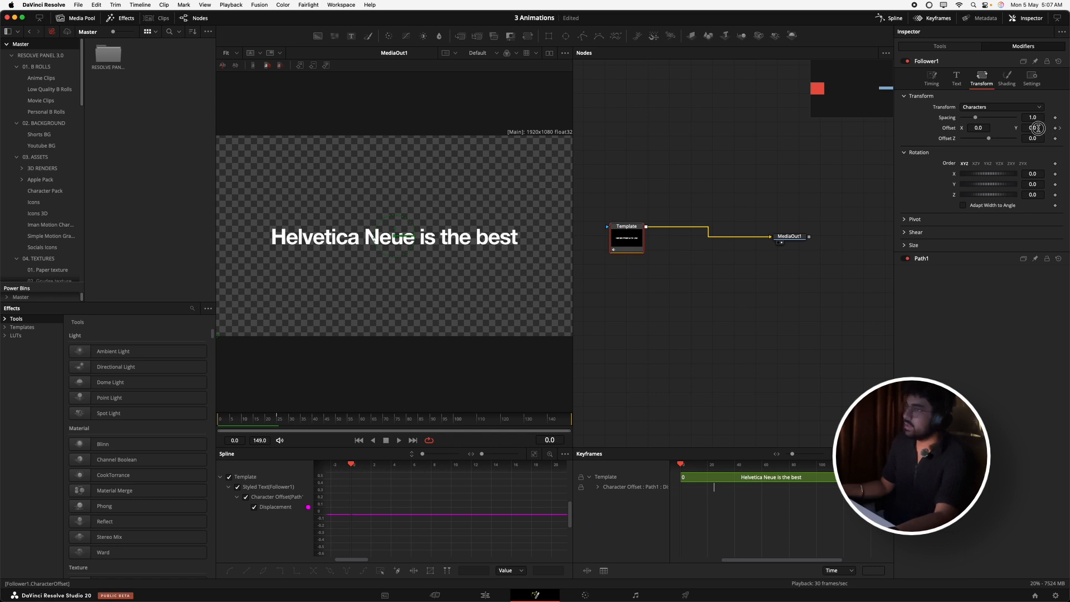
{"action": "left_click_drag", "start_coordinate": [1036, 127], "coordinate": [971, 132]}
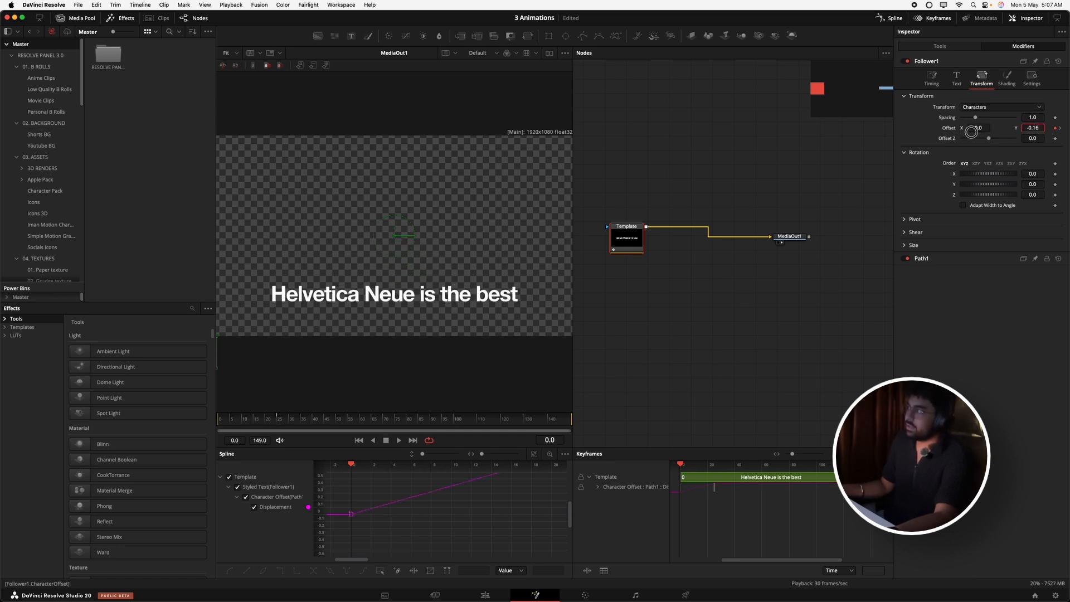
- Keyframe the Follower's shading opacity at 1.0 on frame 30 and 0.0 on frame 0
{"action": "left_click", "coordinate": [1005, 83]}
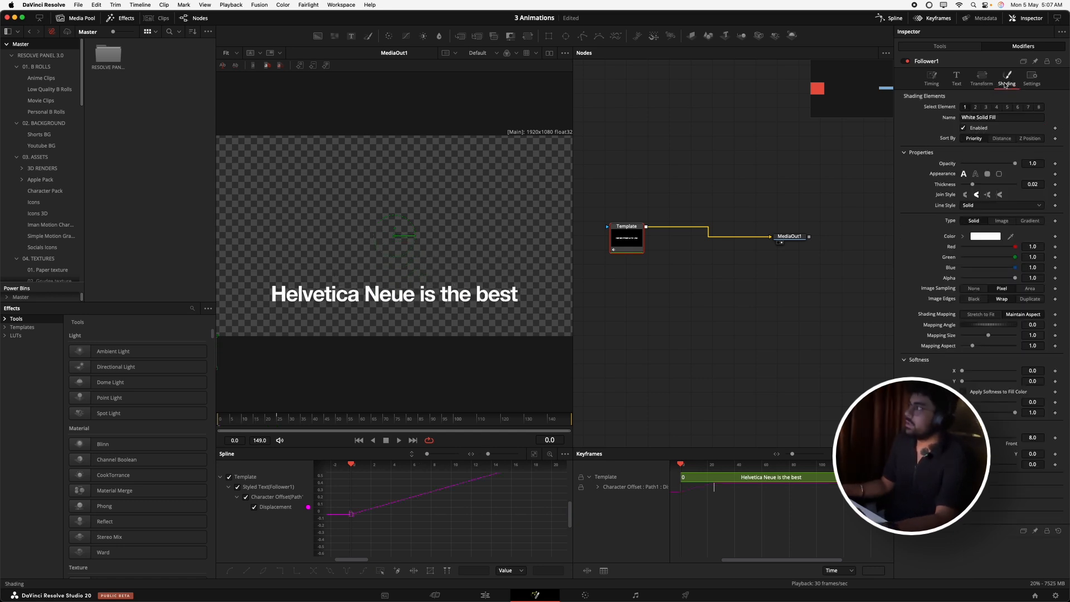
{"action": "left_click", "coordinate": [1055, 164]}
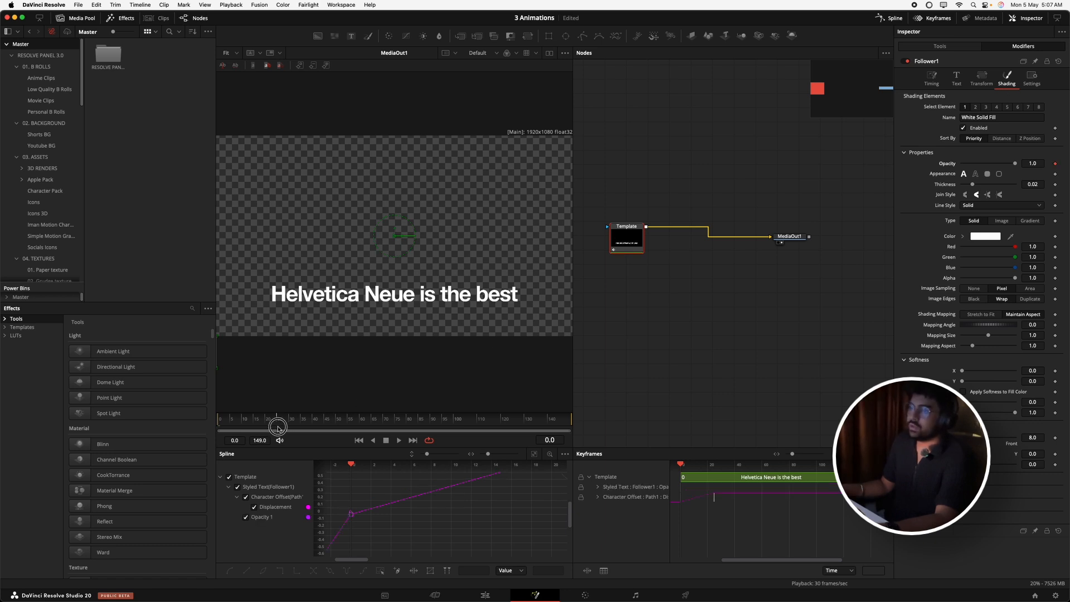
{"action": "left_click_drag", "start_coordinate": [278, 427], "coordinate": [277, 425]}
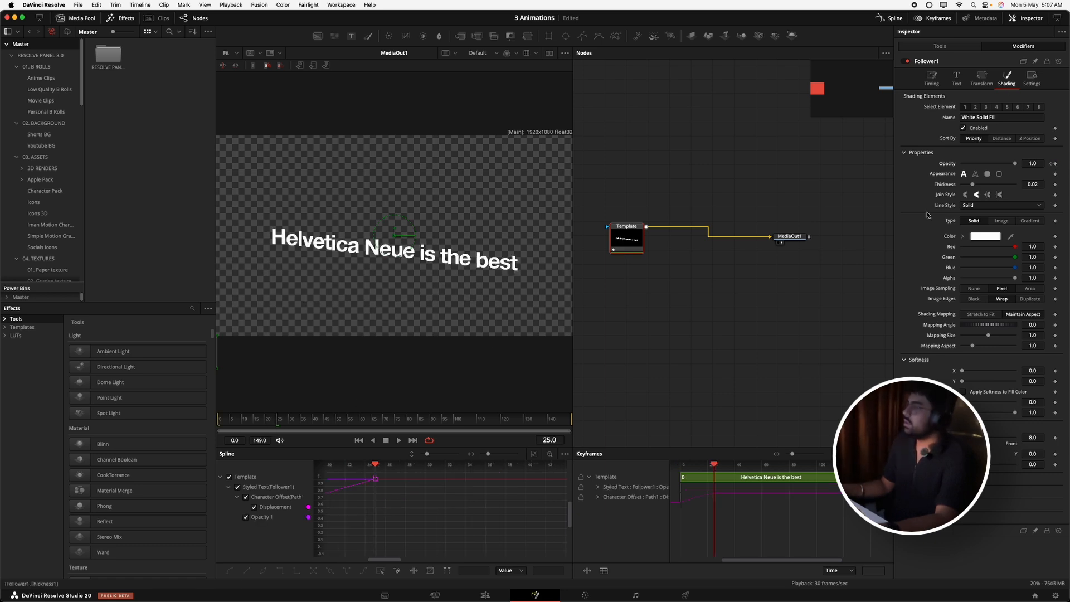
{"action": "left_click", "coordinate": [266, 425]}
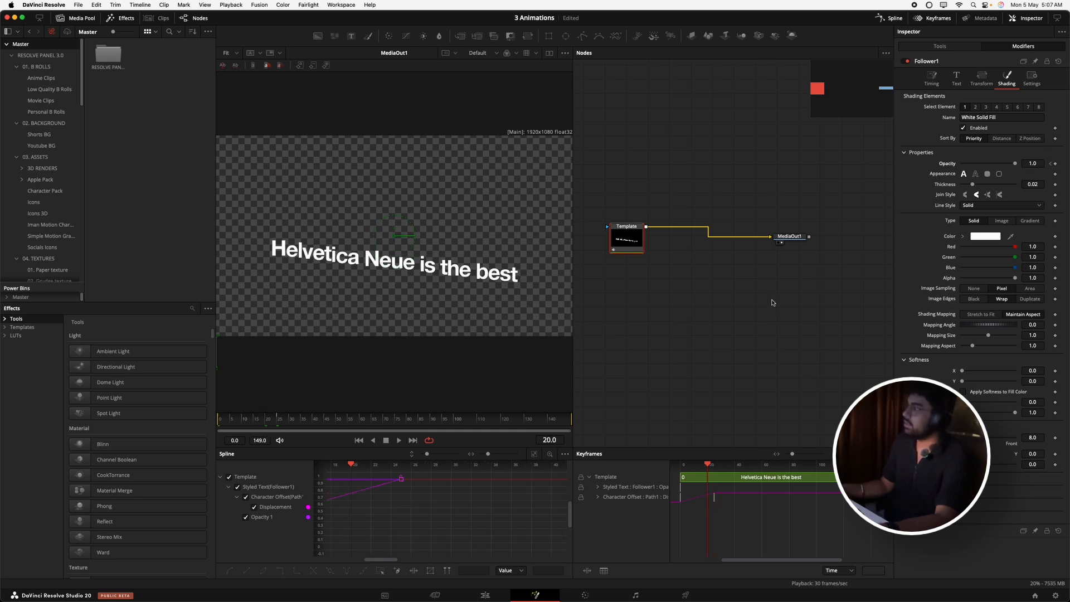
{"action": "left_click", "coordinate": [290, 424]}
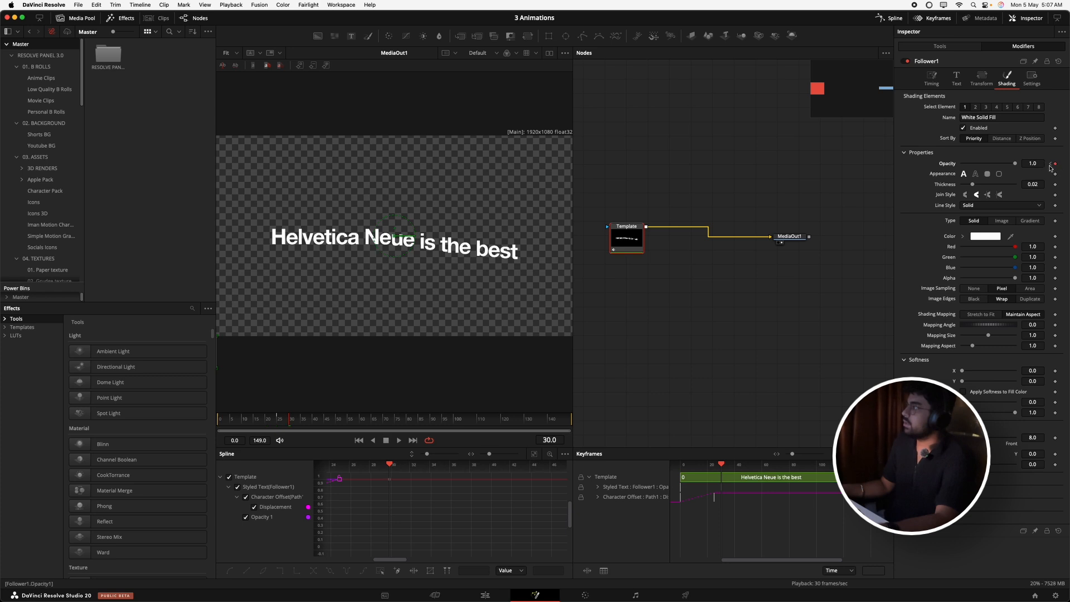
{"action": "left_click", "coordinate": [1050, 164]}
{"action": "left_click_drag", "start_coordinate": [1014, 163], "coordinate": [819, 165]}
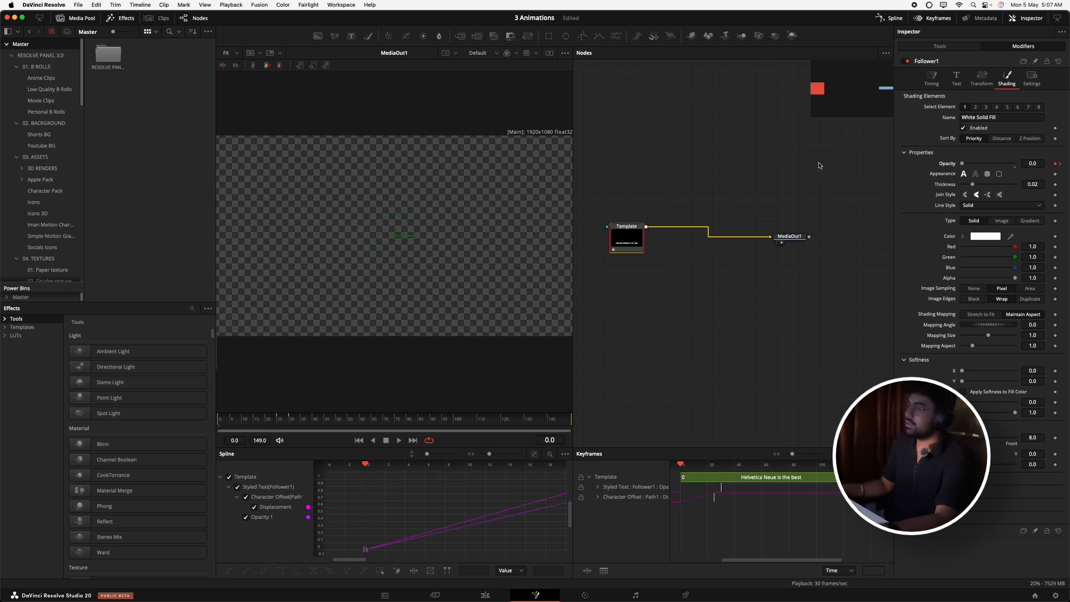
- Play the title animation from the start to review the character rise and fade-in
{"action": "key", "text": "space"}
{"action": "key", "text": "space"}
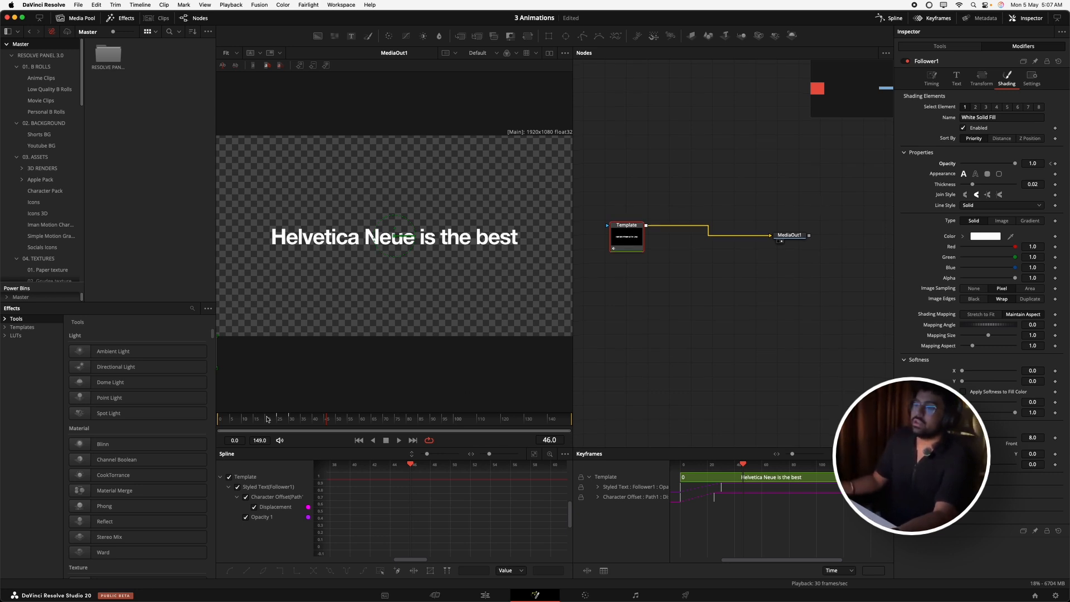
{"action": "key", "text": "Home"}
{"action": "key", "text": "space"}
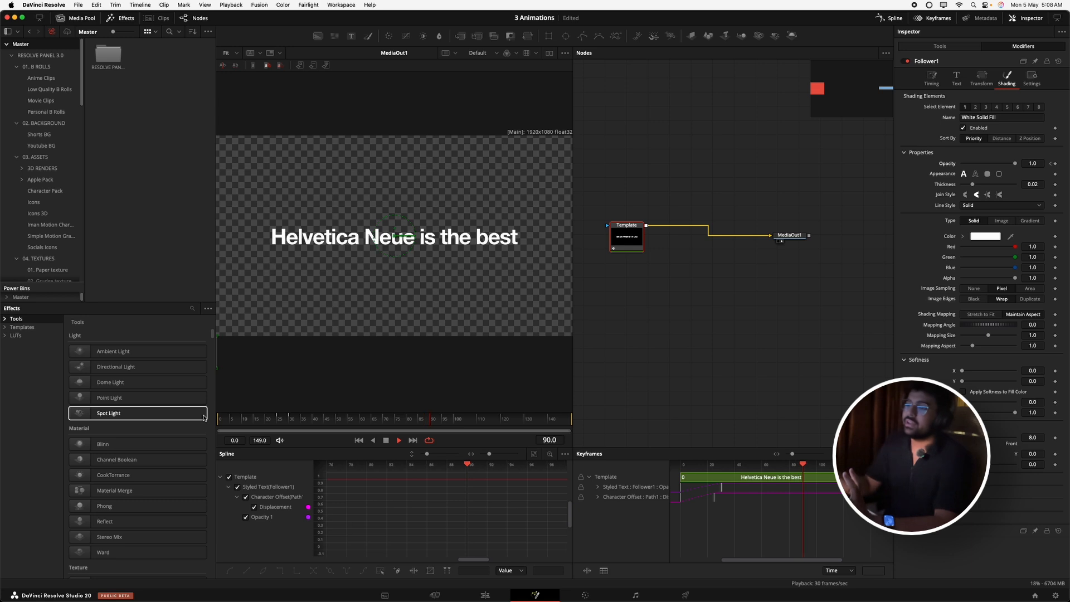
{"action": "key", "text": "space"}
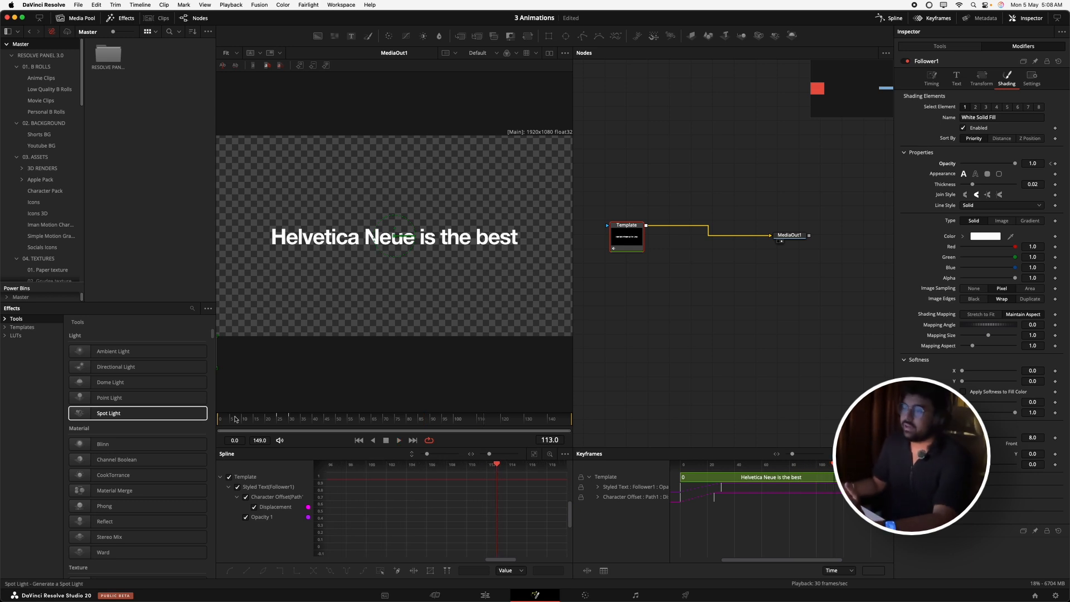
- Isolate the Displacement curve in the spline editor, smooth its keyframes, and bend both handles into a steep start with a gradual ease-out
{"action": "left_click", "coordinate": [533, 454]}
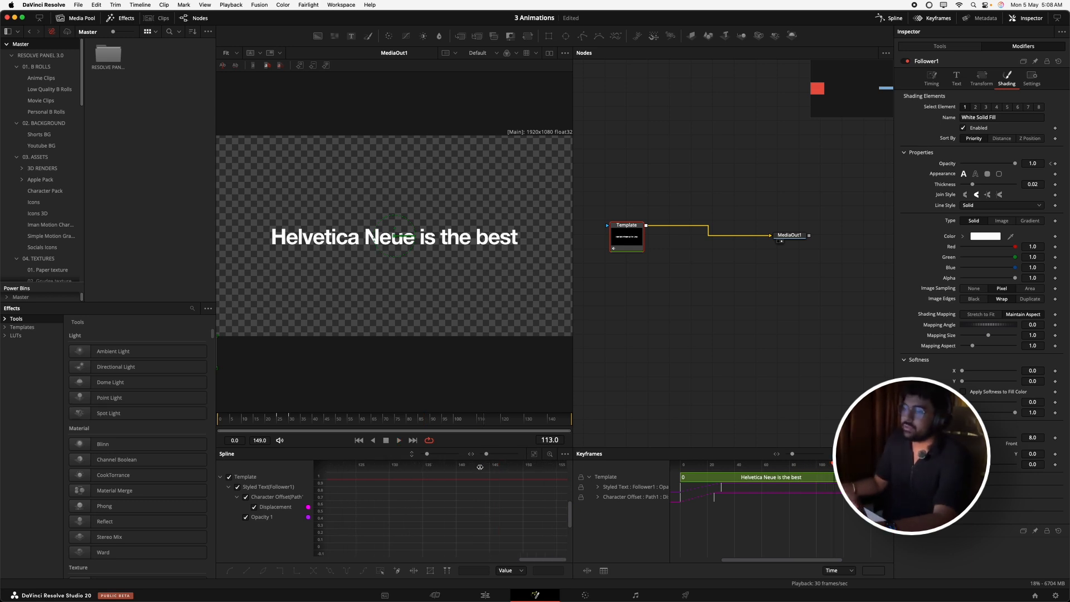
{"action": "left_click", "coordinate": [246, 517]}
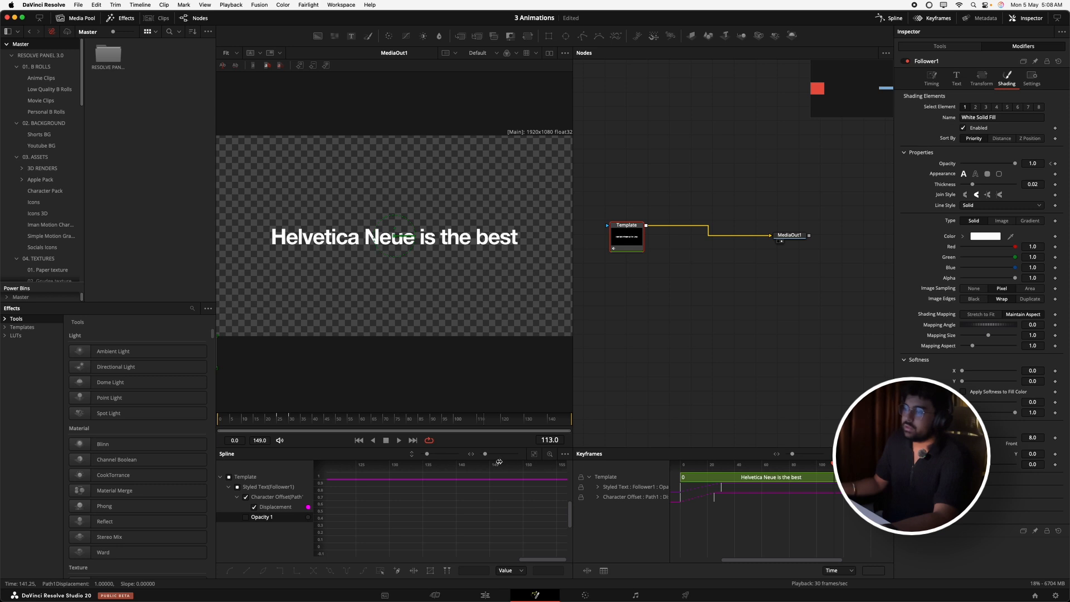
{"action": "left_click", "coordinate": [533, 454]}
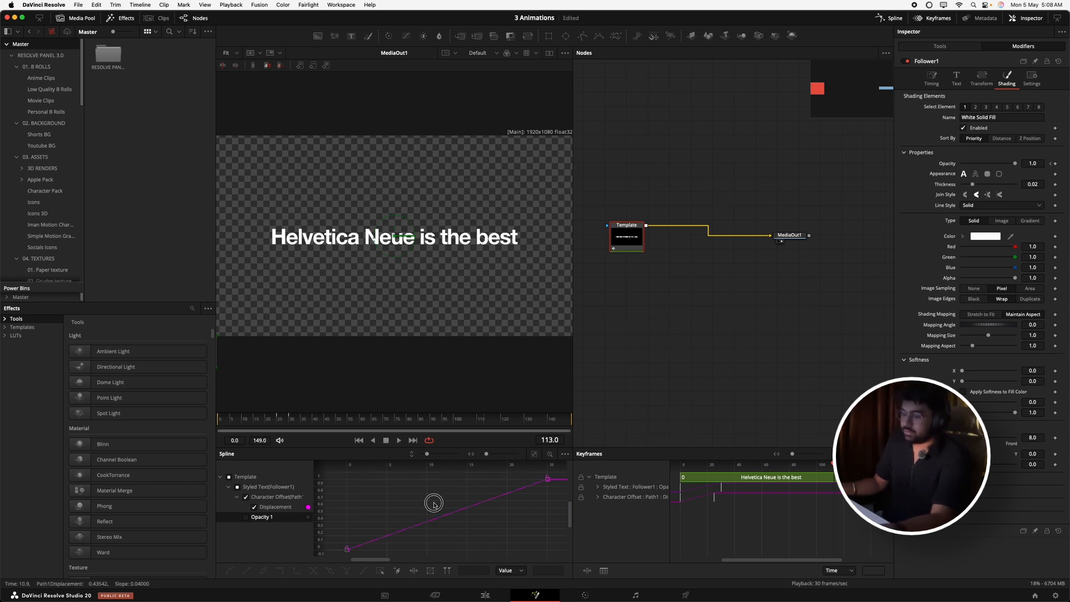
{"action": "key", "text": "super+a"}
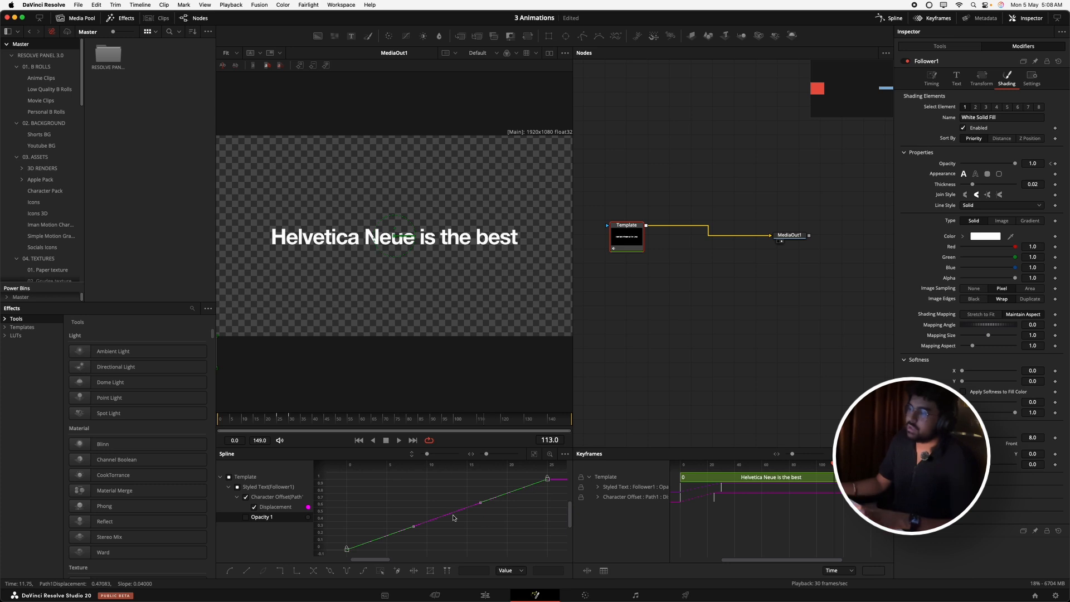
{"action": "left_click_drag", "start_coordinate": [480, 505], "coordinate": [377, 486]}
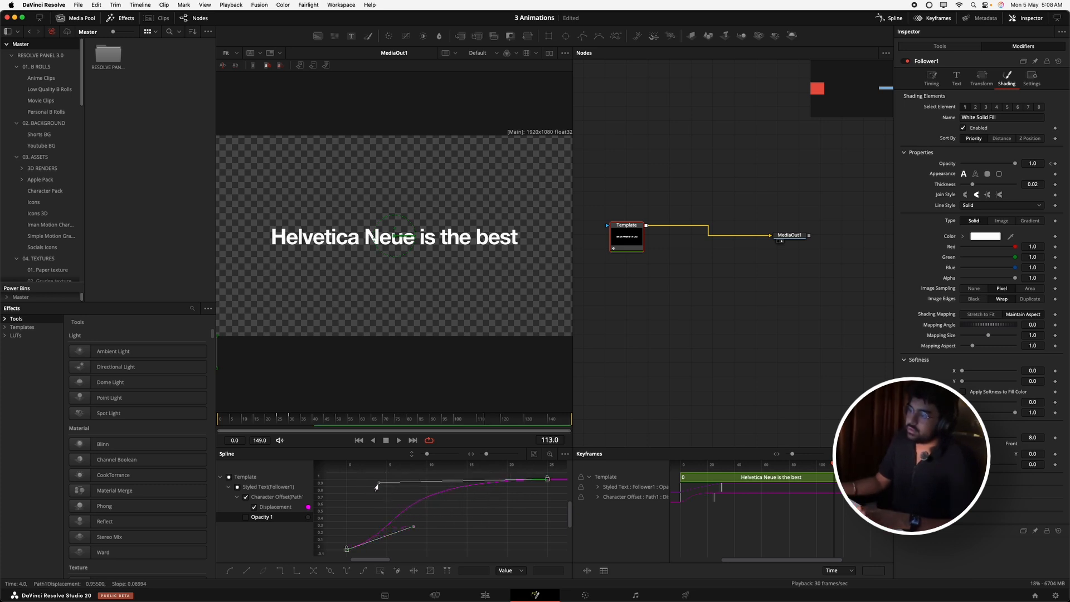
{"action": "left_click_drag", "start_coordinate": [412, 531], "coordinate": [346, 499]}
- Play the composition from frame 0 to check the new displacement easing
{"action": "left_click", "coordinate": [219, 421]}
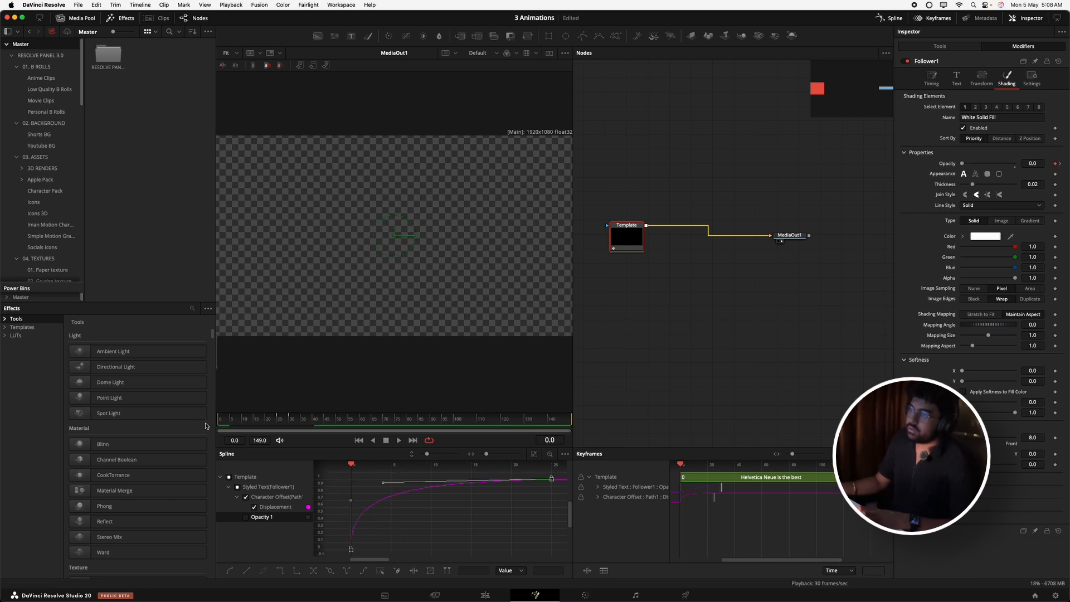
{"action": "key", "text": "space"}
{"action": "left_click", "coordinate": [218, 421]}
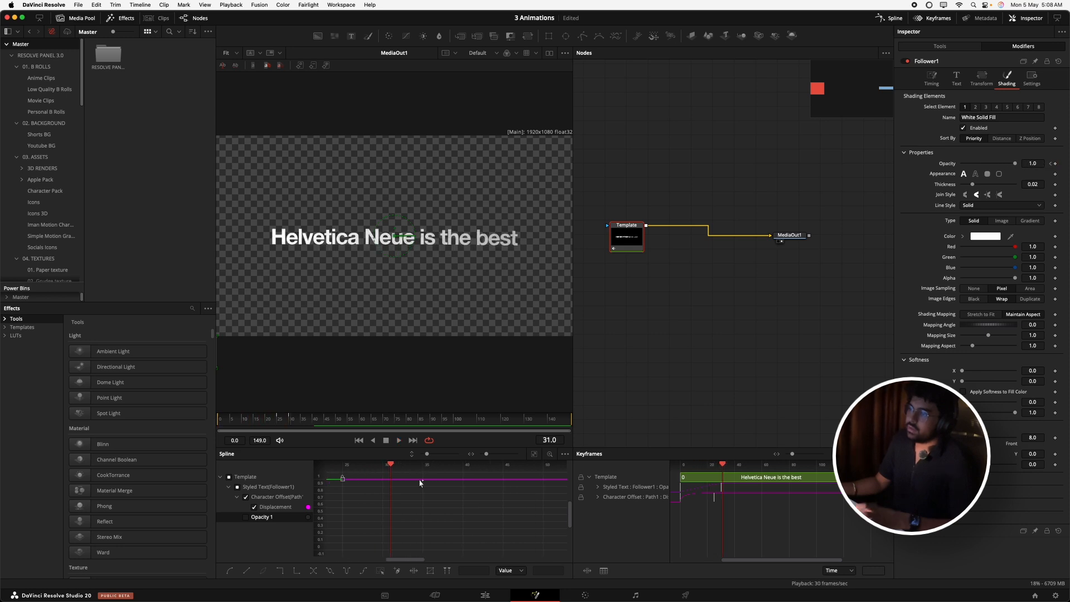
- Show only the Opacity 1 curve in the spline editor, hiding the Displacement curve
{"action": "left_click", "coordinate": [249, 518]}
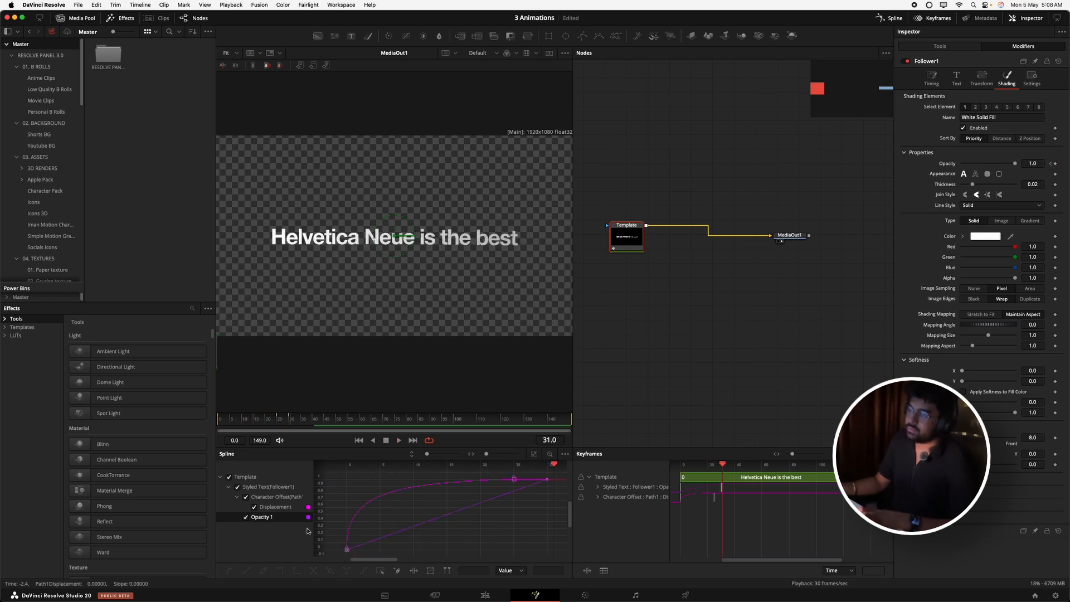
{"action": "left_click", "coordinate": [254, 507]}
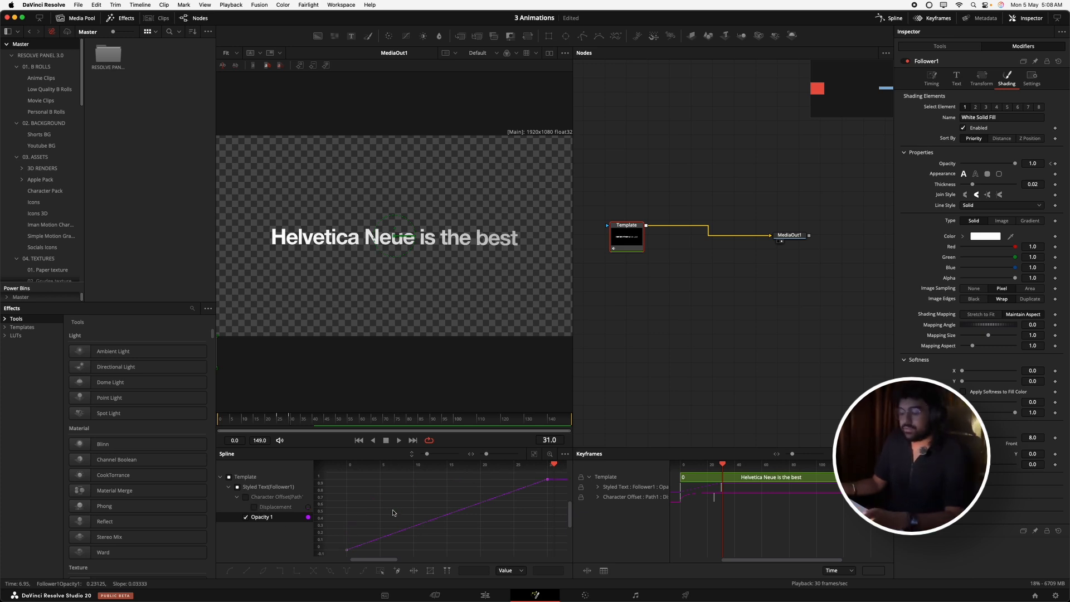
- Smooth the Opacity 1 keyframes, flatten both handles into an ease-in and long ease-out, and play from the start to check
{"action": "key", "text": "super+a"}
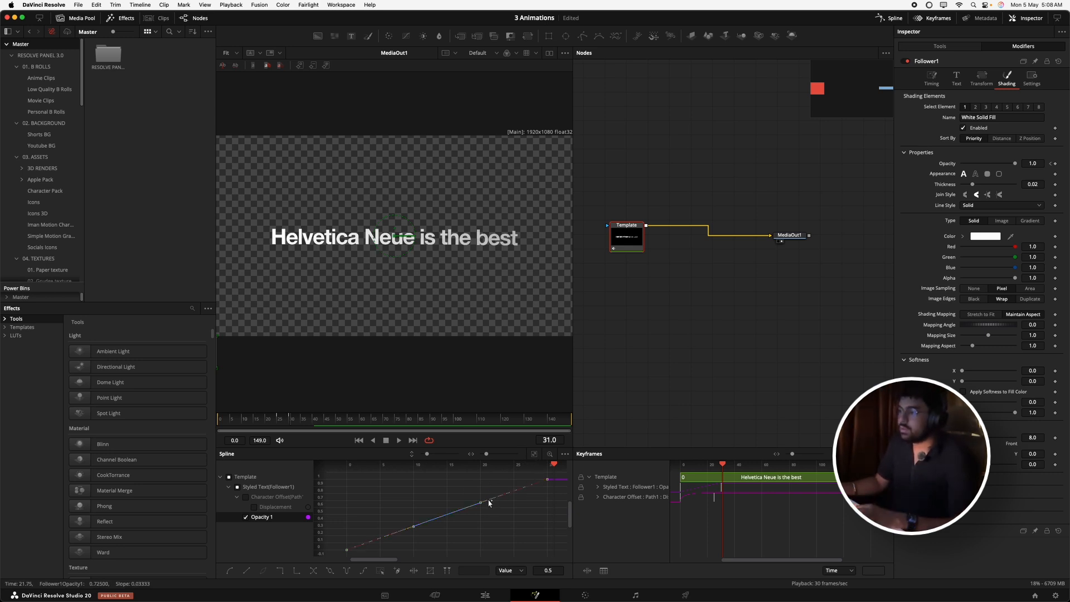
{"action": "left_click_drag", "start_coordinate": [479, 504], "coordinate": [375, 493]}
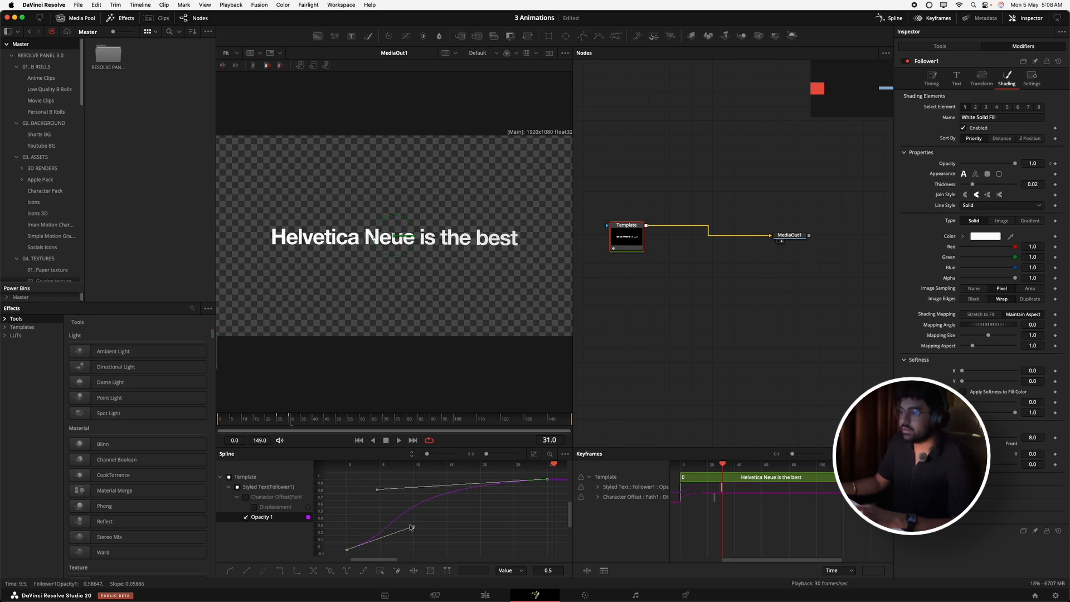
{"action": "left_click_drag", "start_coordinate": [413, 528], "coordinate": [404, 550]}
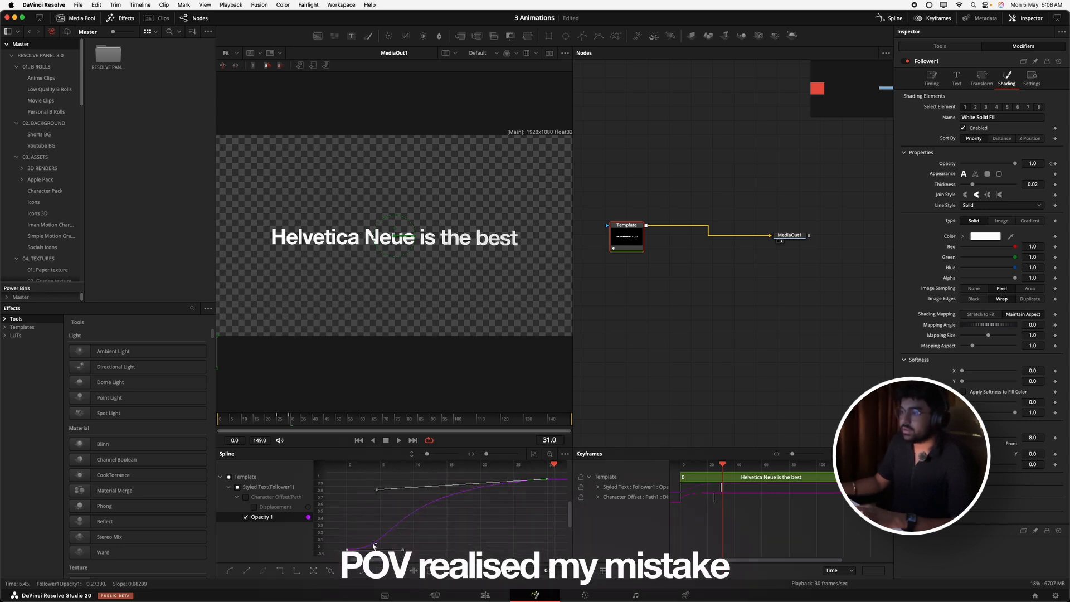
{"action": "left_click_drag", "start_coordinate": [231, 422], "coordinate": [199, 427]}
{"action": "key", "text": "space"}
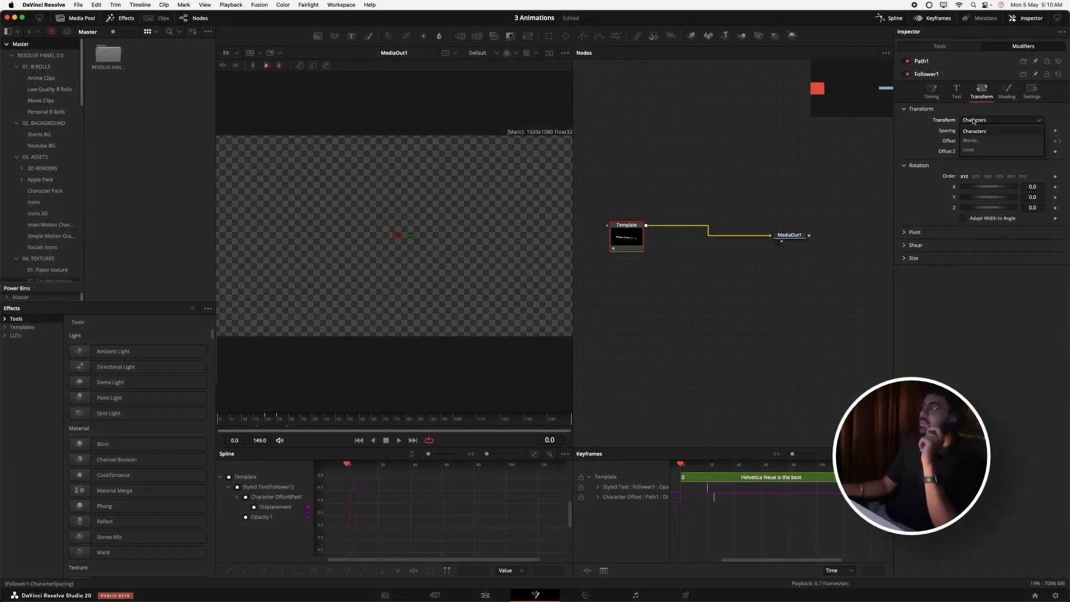
- Reset the Follower's character Offset to remove its animation and set the Transform mode to Words
{"action": "left_click", "coordinate": [949, 134]}
{"action": "double_click", "coordinate": [948, 140]}
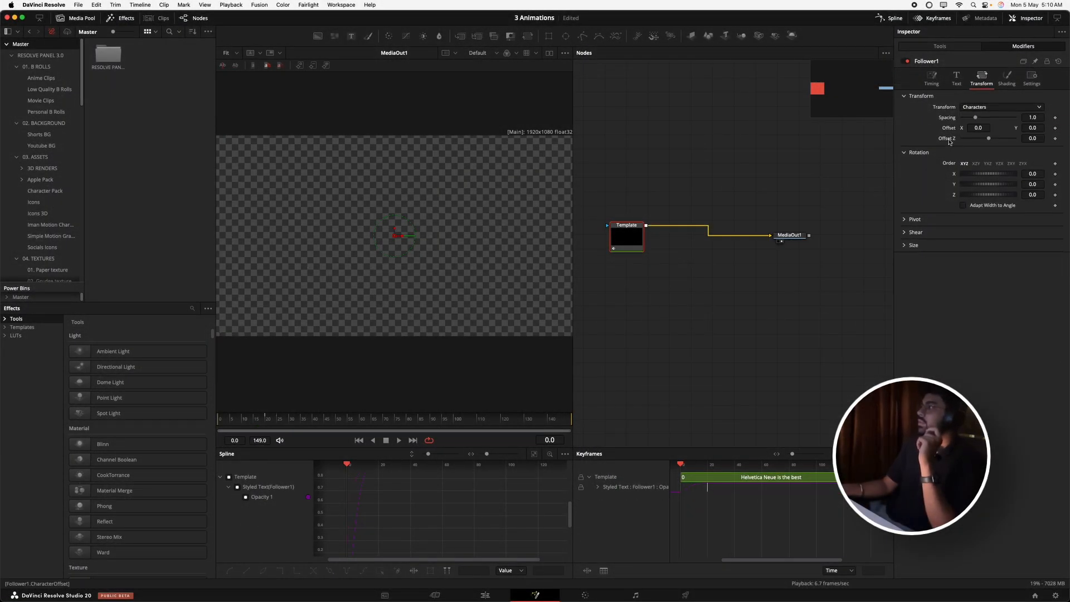
{"action": "left_click", "coordinate": [970, 108]}
{"action": "left_click", "coordinate": [977, 128]}
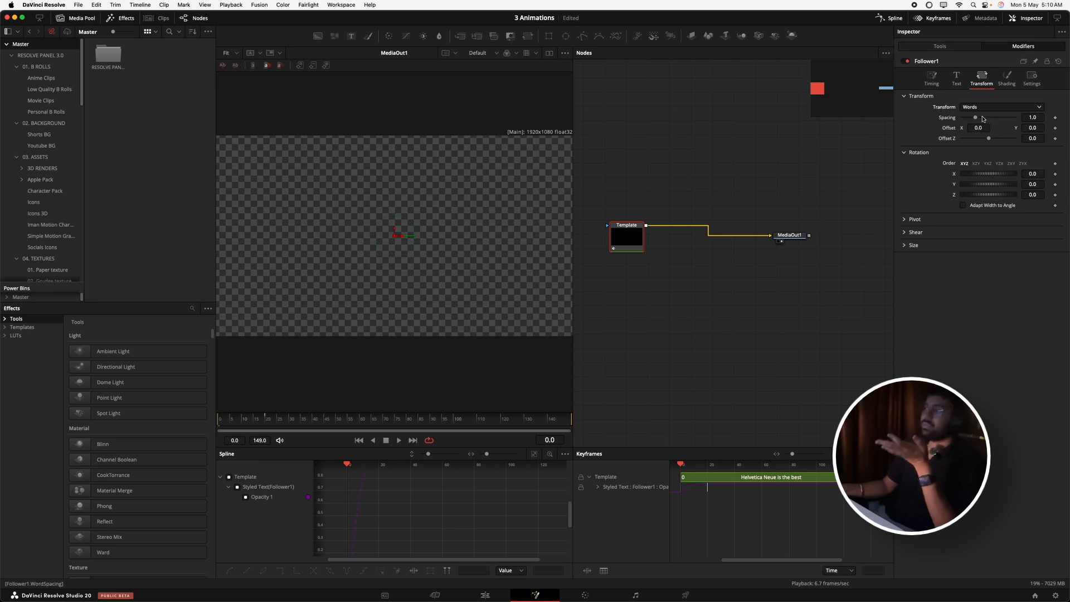
{"action": "left_click", "coordinate": [996, 107]}
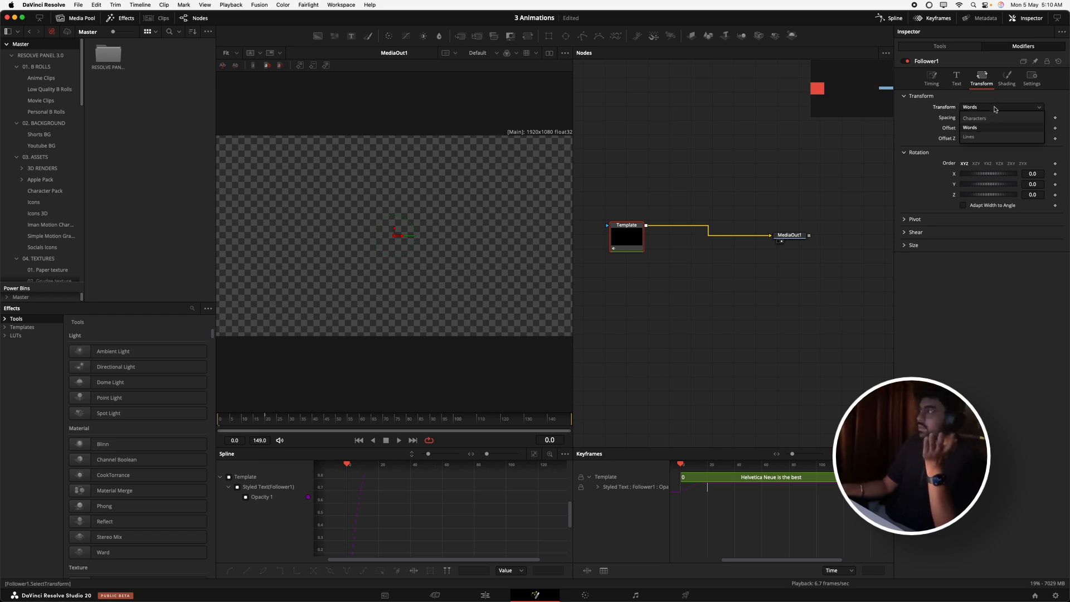
{"action": "left_click", "coordinate": [983, 128]}
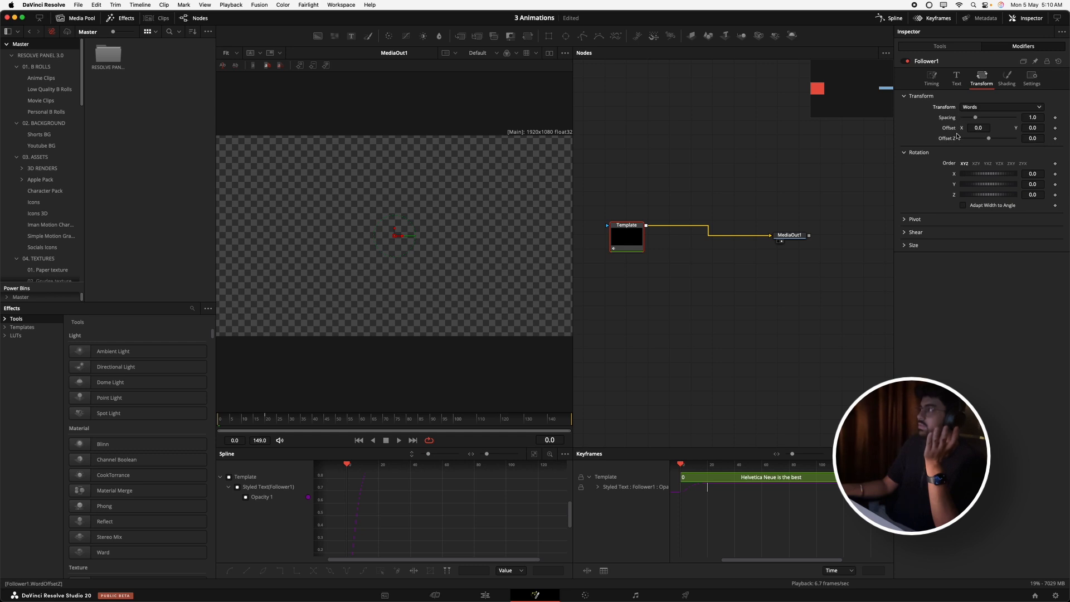
- Keyframe the word Offset at frame 0 and add a path Displacement keyframe at frame 25
{"action": "left_click", "coordinate": [1054, 128]}
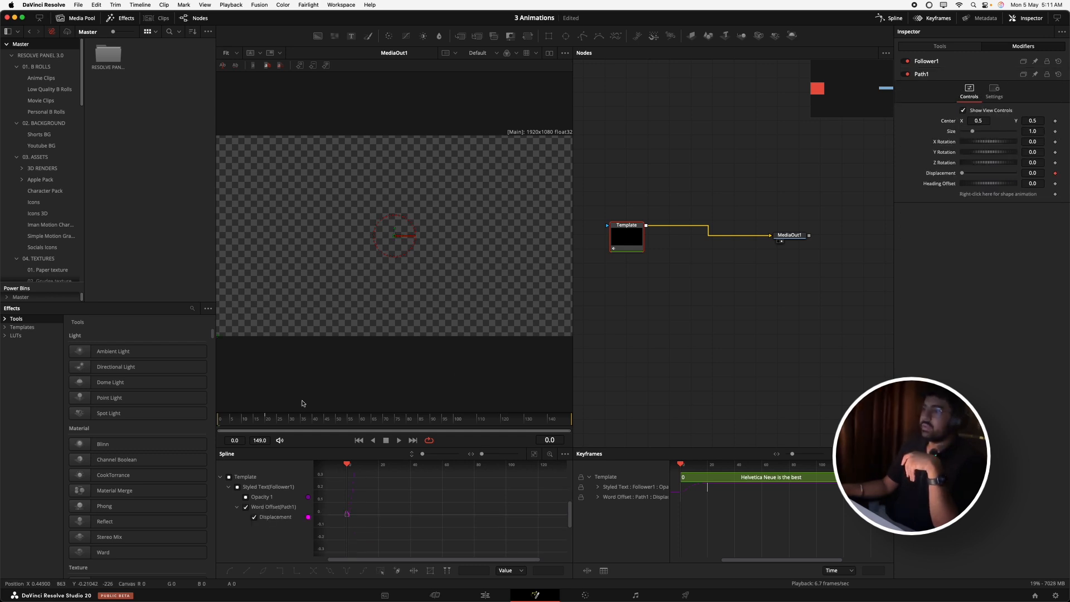
{"action": "left_click_drag", "start_coordinate": [269, 419], "coordinate": [284, 420]}
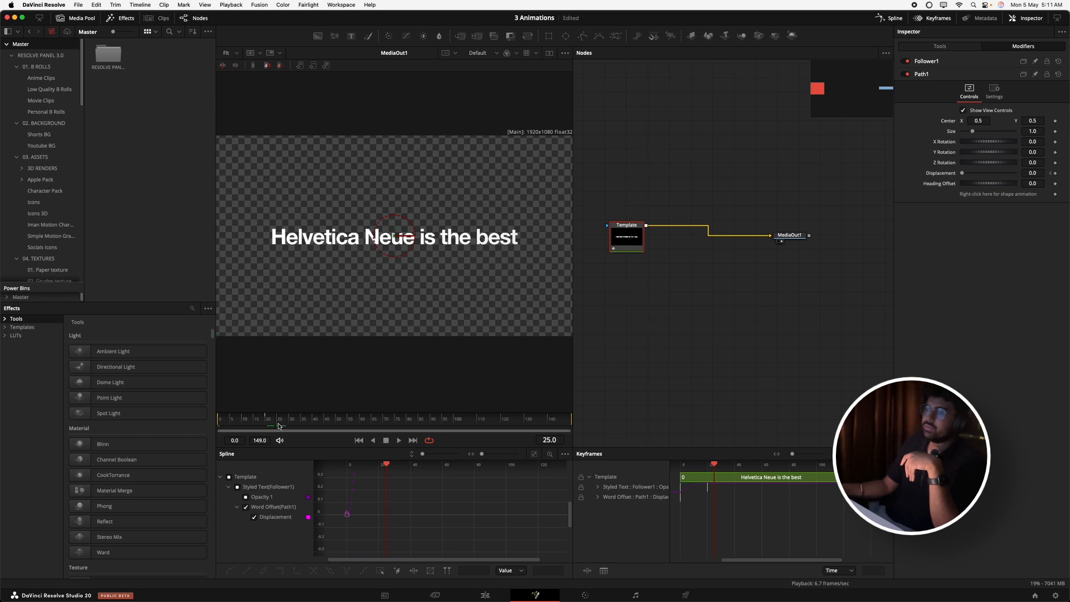
{"action": "left_click", "coordinate": [1055, 172]}
{"action": "key", "text": "Home"}
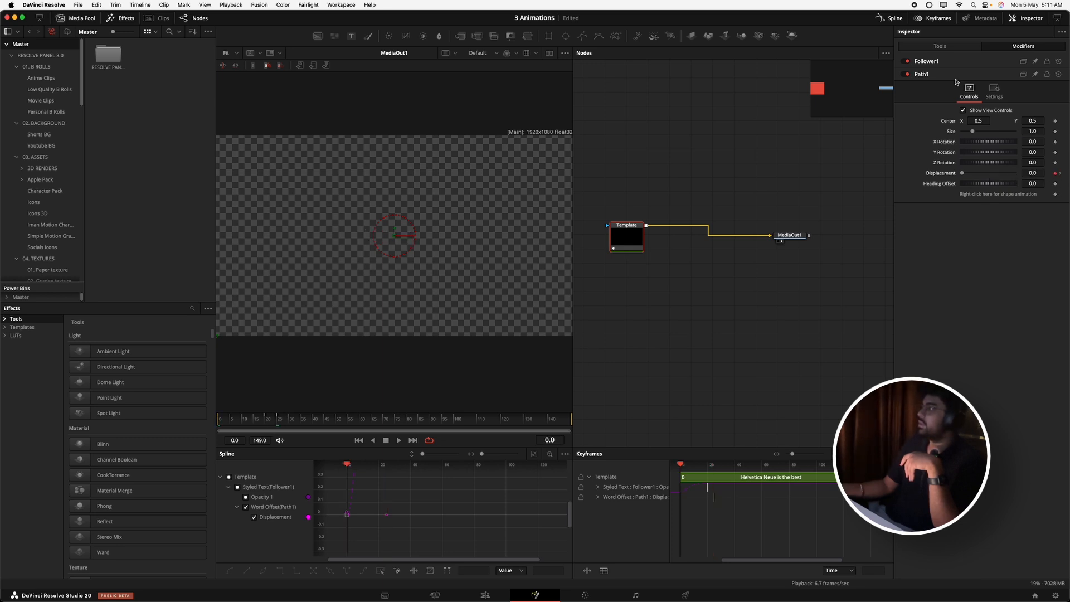
- Set the word Offset Y to -0.173 at frame 0 and to 0 at the frame 25 keyframe
{"action": "left_click", "coordinate": [970, 63]}
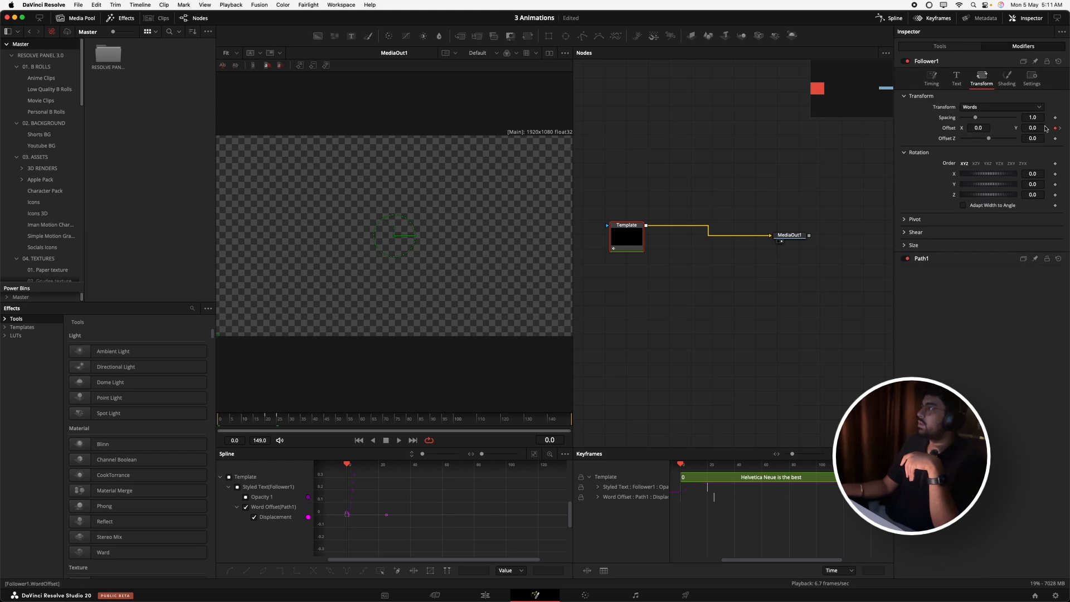
{"action": "mouse_move", "coordinate": [1035, 130]}
{"action": "left_mouse_down"}
{"action": "mouse_move", "coordinate": [937, 138]}
{"action": "mouse_move", "coordinate": [1023, 134]}
{"action": "left_mouse_up"}
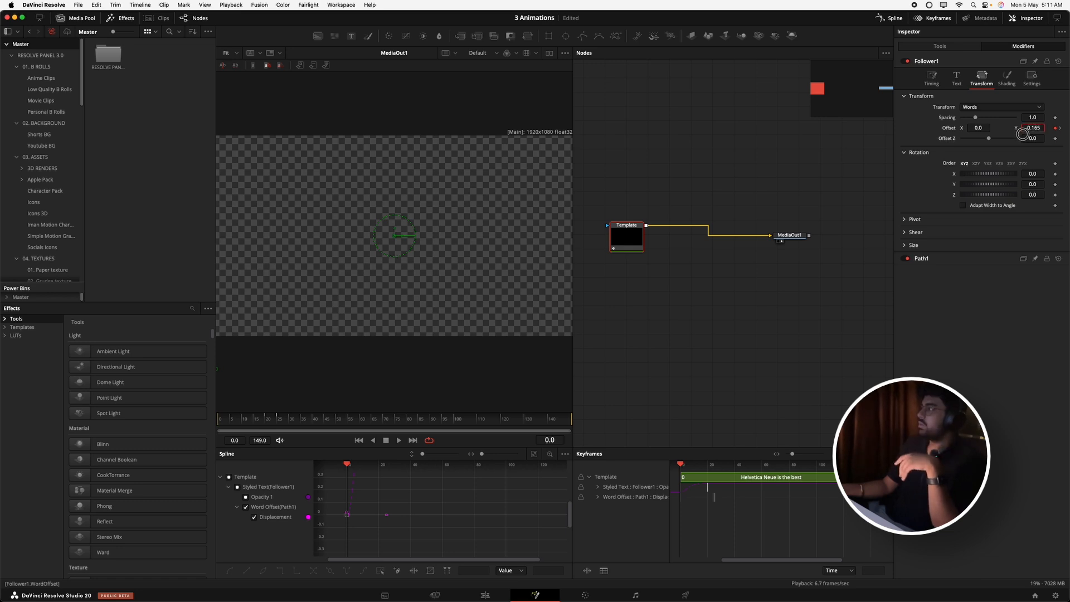
{"action": "left_click", "coordinate": [1059, 128]}
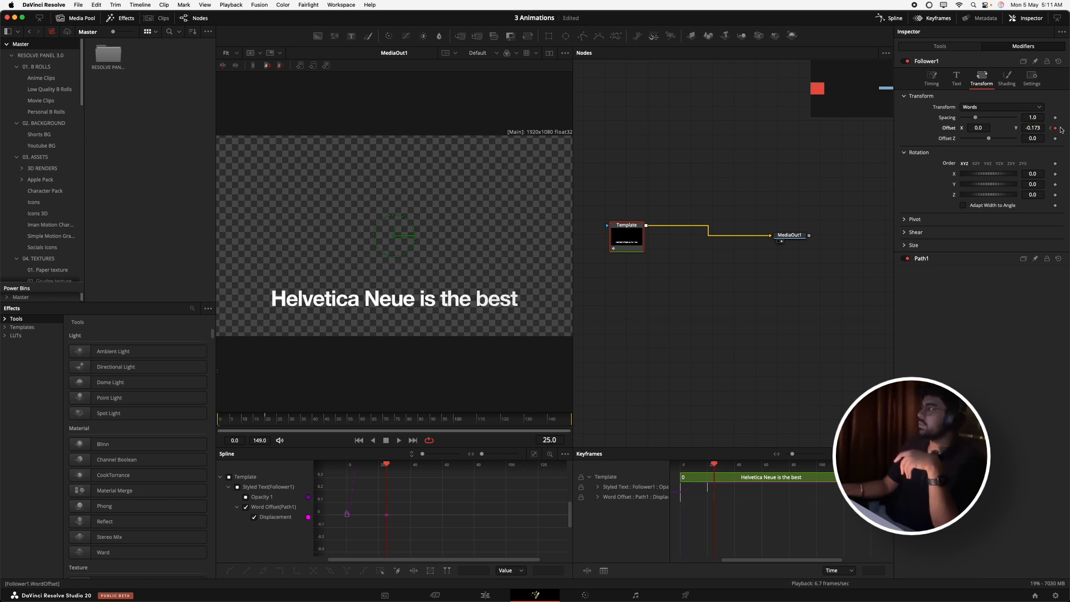
{"action": "left_click", "coordinate": [1037, 129]}
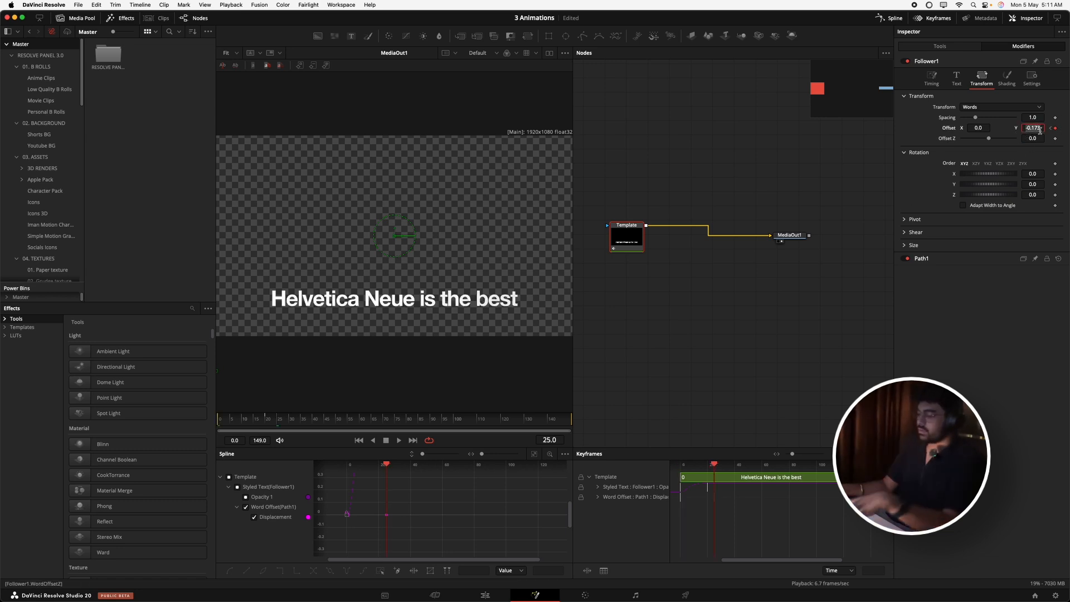
{"action": "type", "text": "0"}
{"action": "key", "text": "Return"}
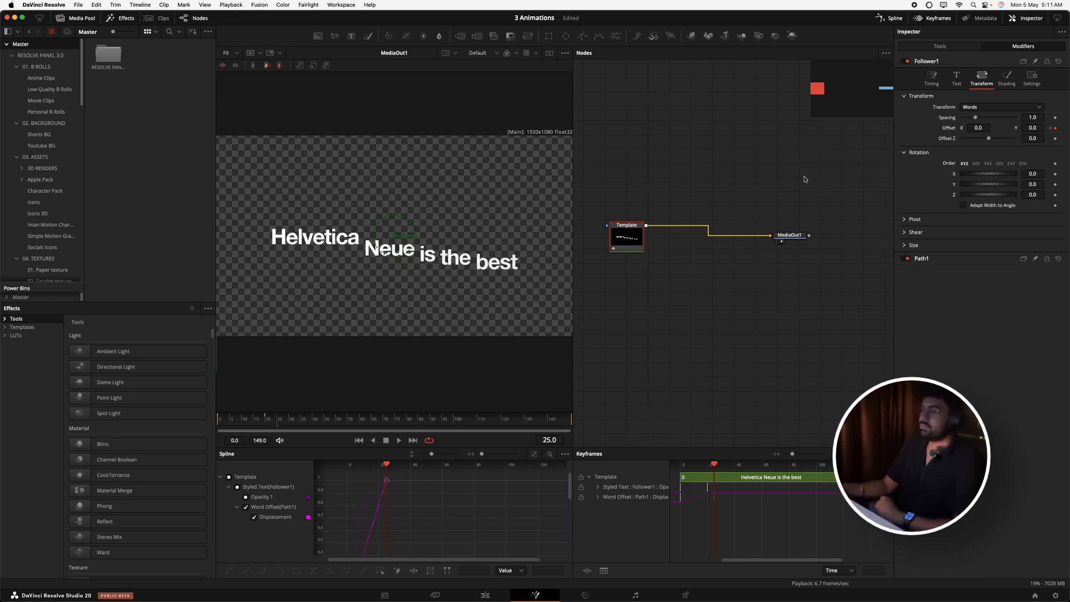
- Fit the word Displacement curve in the spline editor, smooth it, and bend both handles into a steep start with a gradual ease-out
{"action": "left_click", "coordinate": [534, 454]}
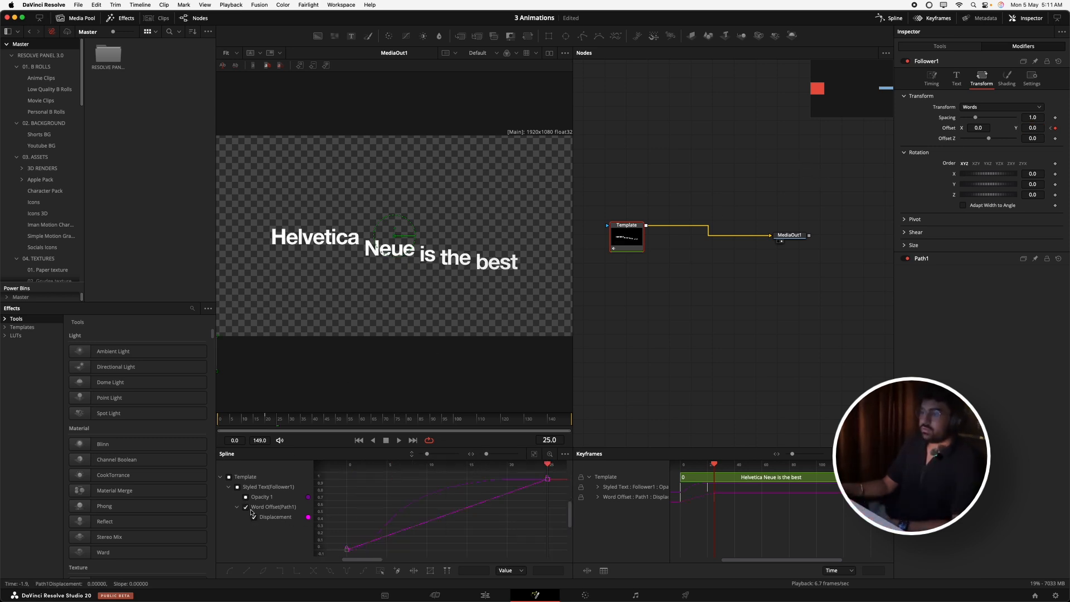
{"action": "left_click", "coordinate": [430, 519]}
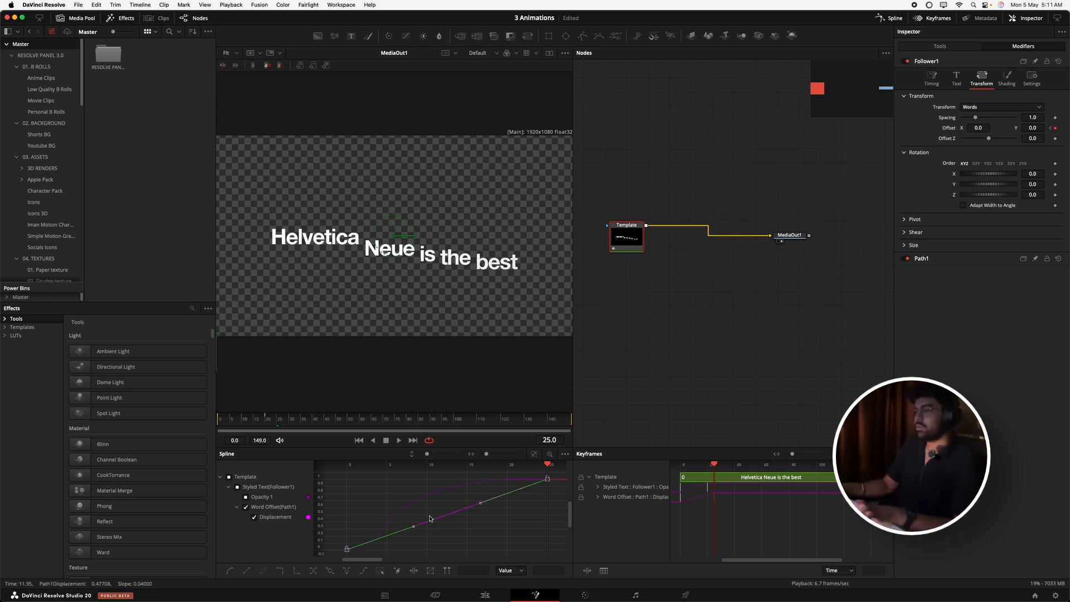
{"action": "left_click", "coordinate": [410, 528]}
{"action": "left_click_drag", "start_coordinate": [411, 529], "coordinate": [345, 495]}
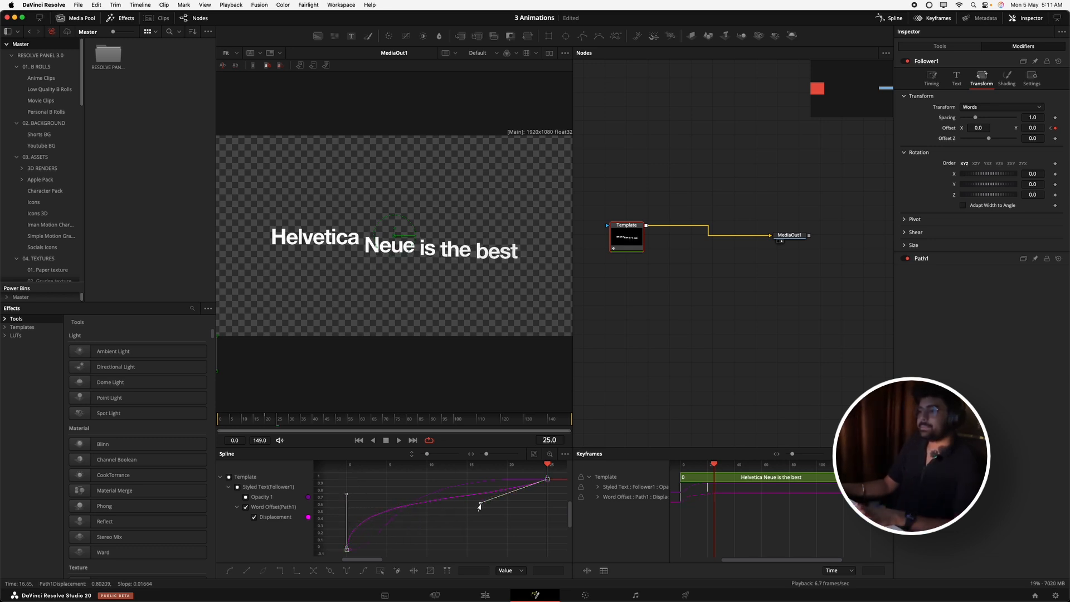
{"action": "left_click_drag", "start_coordinate": [479, 505], "coordinate": [387, 483]}
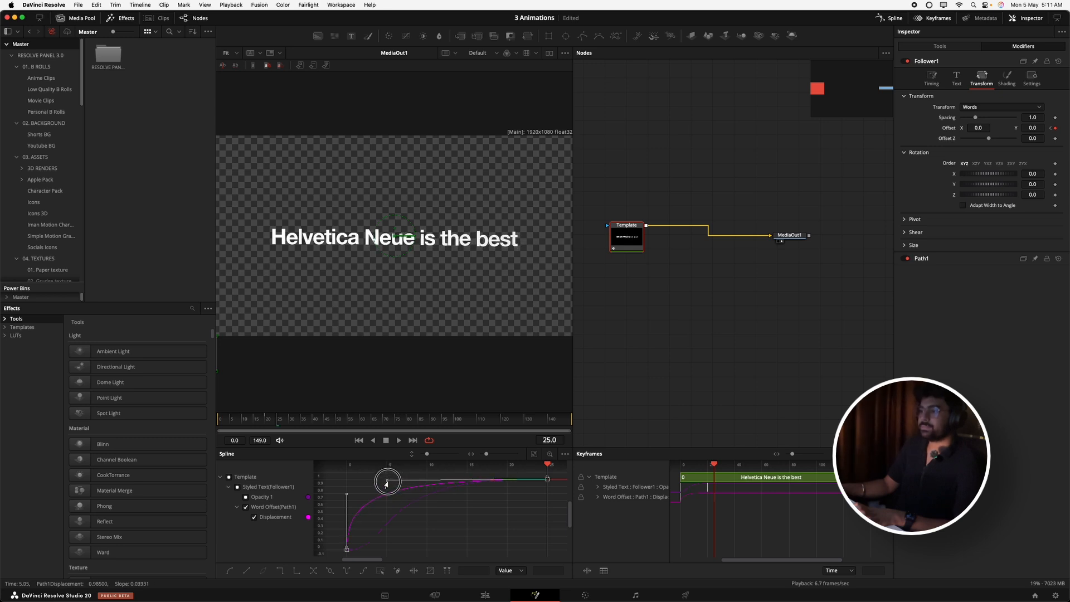
- Retime the ending keyframes so displacement finishes at frame 20 and opacity at frame 25, and play the word animation
{"action": "mouse_move", "coordinate": [695, 508]}
{"action": "left_mouse_down"}
{"action": "mouse_move", "coordinate": [730, 496]}
{"action": "mouse_move", "coordinate": [707, 502]}
{"action": "mouse_move", "coordinate": [714, 489]}
{"action": "left_mouse_up"}
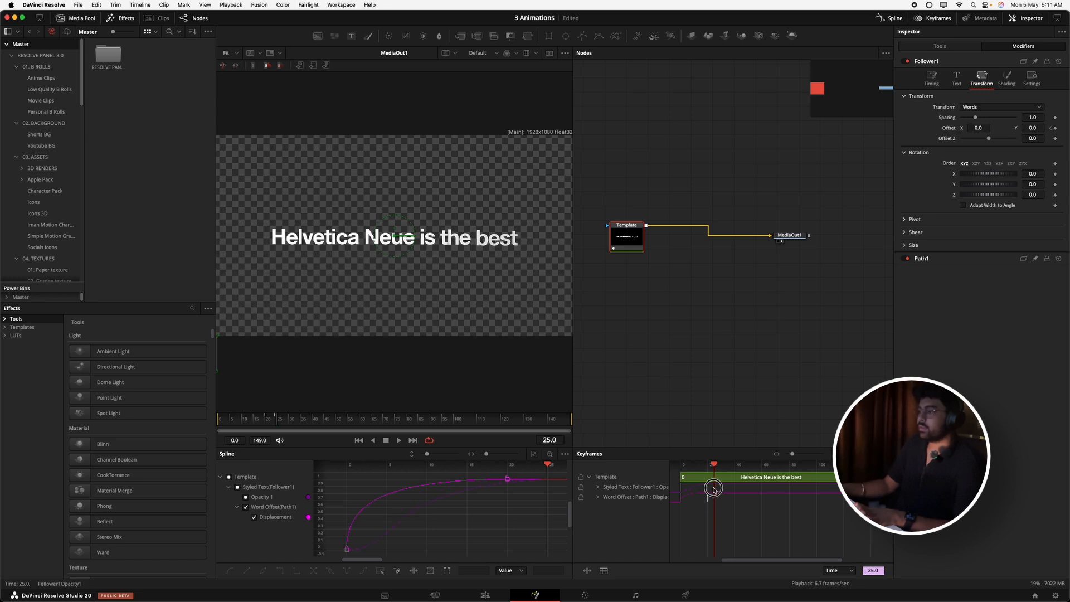
{"action": "key", "text": "space"}
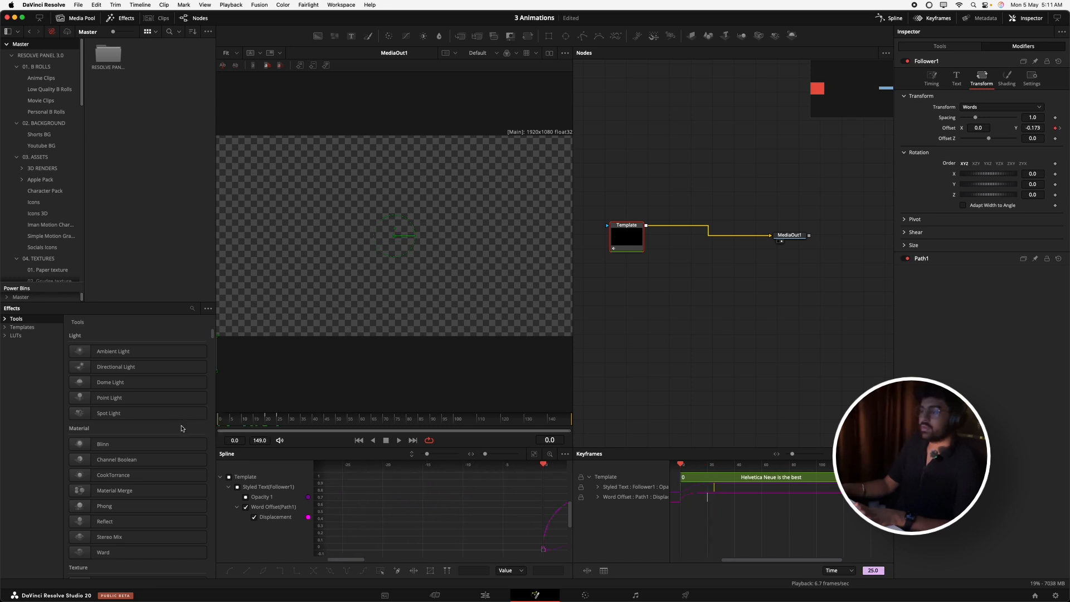
{"action": "key", "text": "space"}
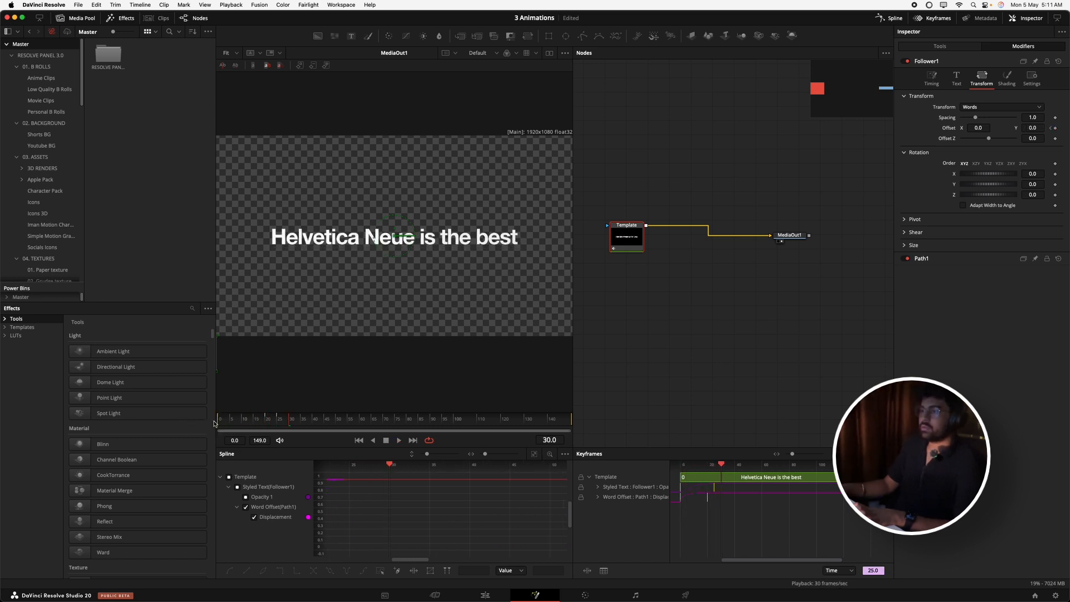
{"action": "scroll", "coordinate": [204, 428], "scroll_direction": "down", "scroll_amount": 5}
{"action": "key", "text": "space"}
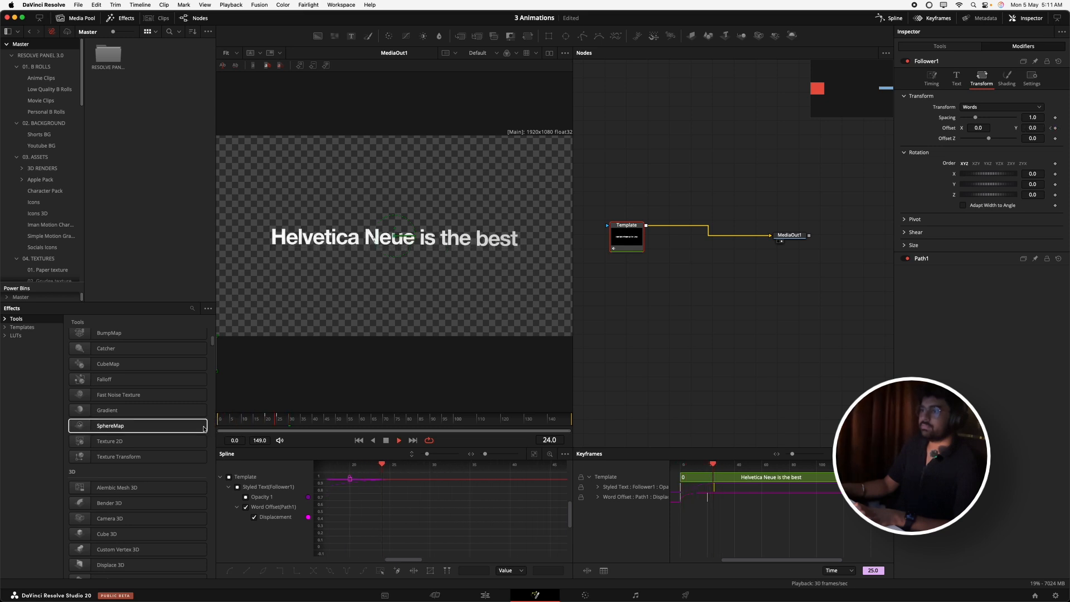
{"action": "key", "text": "space"}
- Set the word Offset Y to about -0.206 at frame 0 and replay the title from the start to check the larger rise
{"action": "mouse_move", "coordinate": [222, 425]}
{"action": "left_mouse_down"}
{"action": "mouse_move", "coordinate": [207, 425]}
{"action": "mouse_move", "coordinate": [242, 425]}
{"action": "mouse_move", "coordinate": [207, 425]}
{"action": "left_mouse_up"}
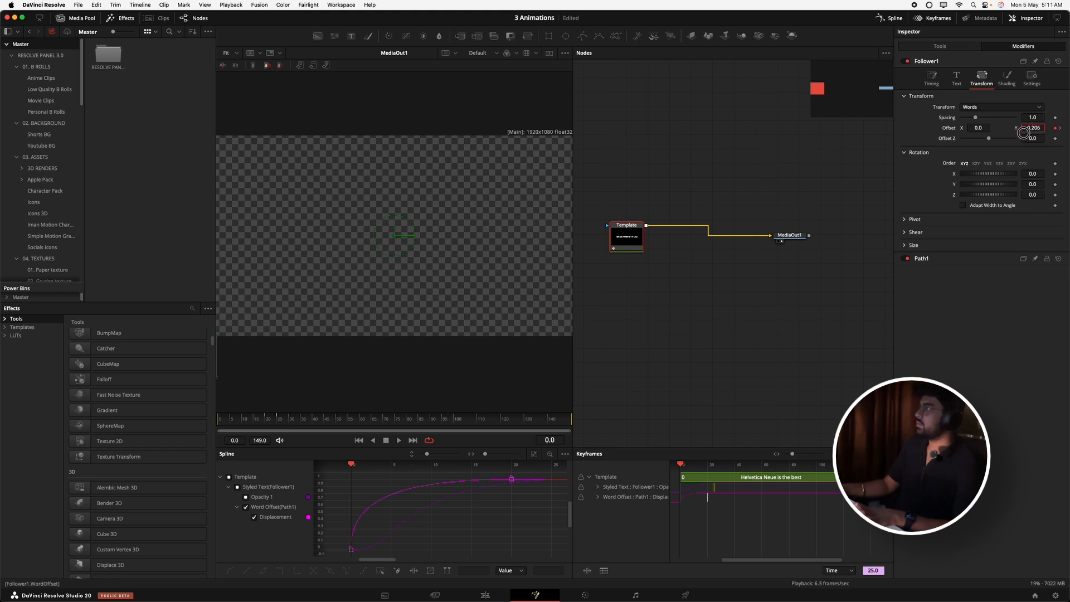
{"action": "key", "text": "space"}
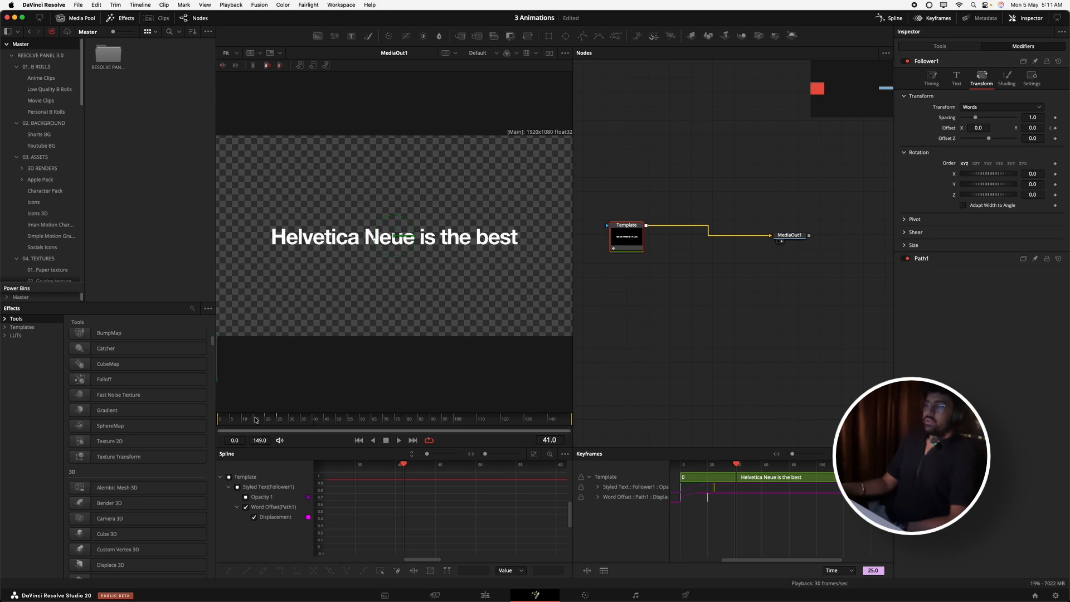
{"action": "key", "text": "space"}
{"action": "key", "text": "space"}
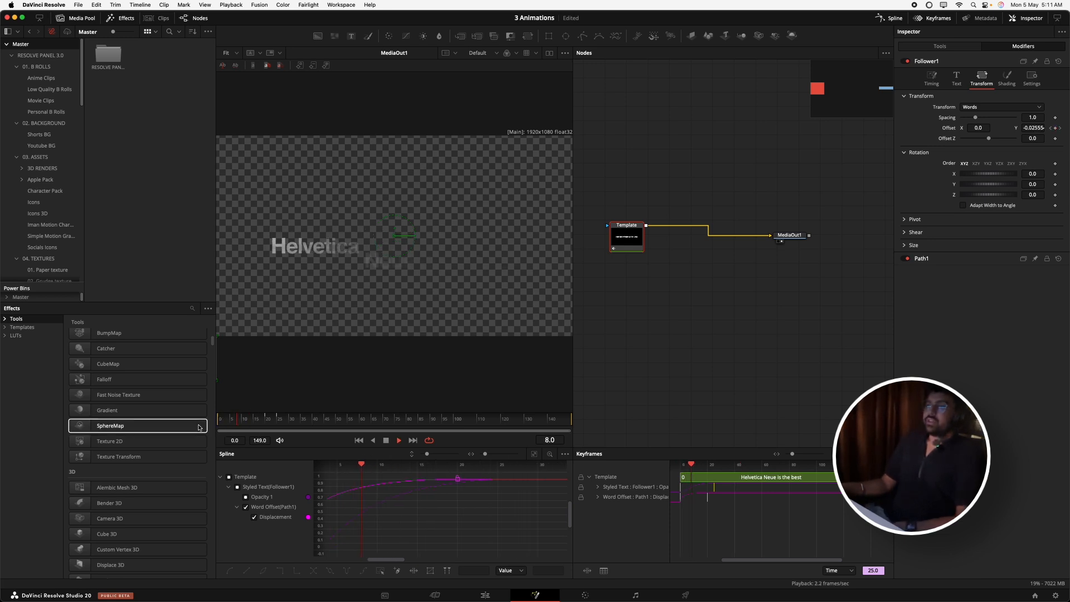
{"action": "left_click", "coordinate": [232, 426]}
{"action": "left_click_drag", "start_coordinate": [232, 426], "coordinate": [203, 427]}
{"action": "key", "text": "space"}
{"action": "key", "text": "space"}
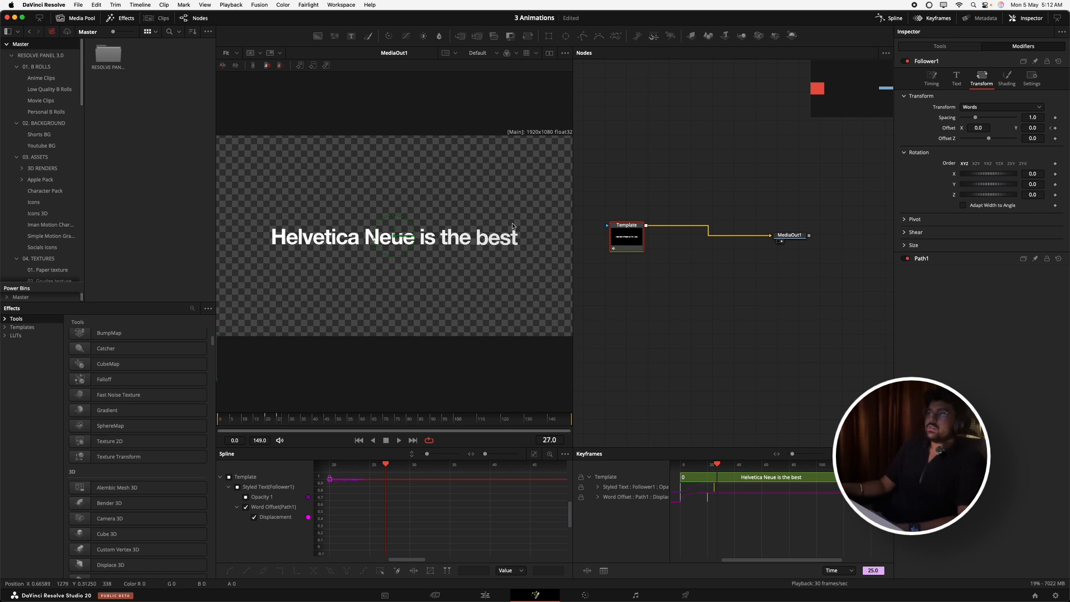
- Return to the Edit page's timeline
{"action": "left_click", "coordinate": [484, 594]}
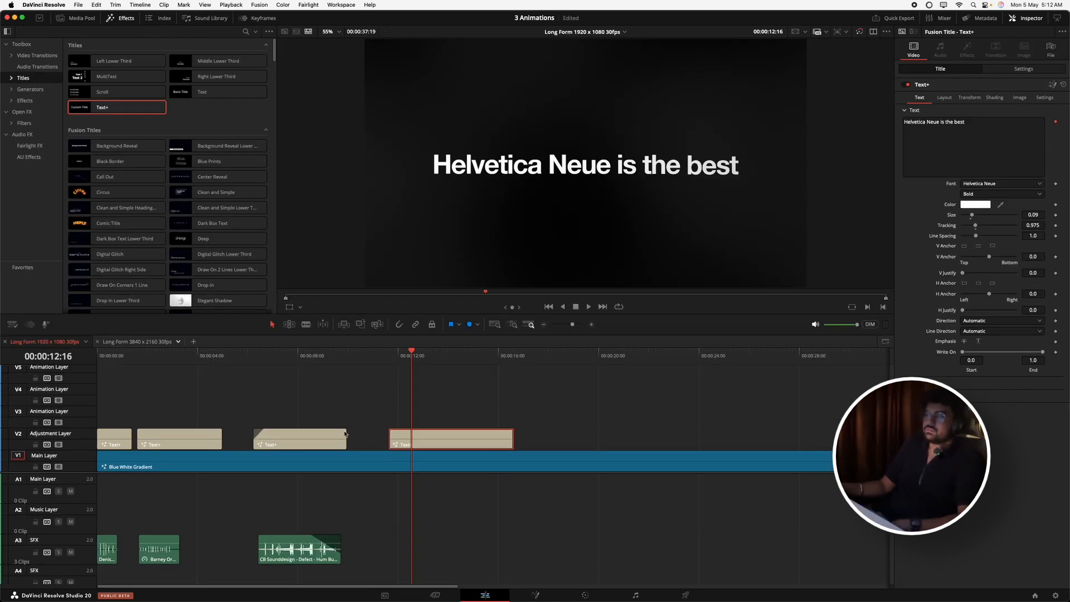
{"action": "left_click_drag", "start_coordinate": [172, 433], "coordinate": [603, 440]}
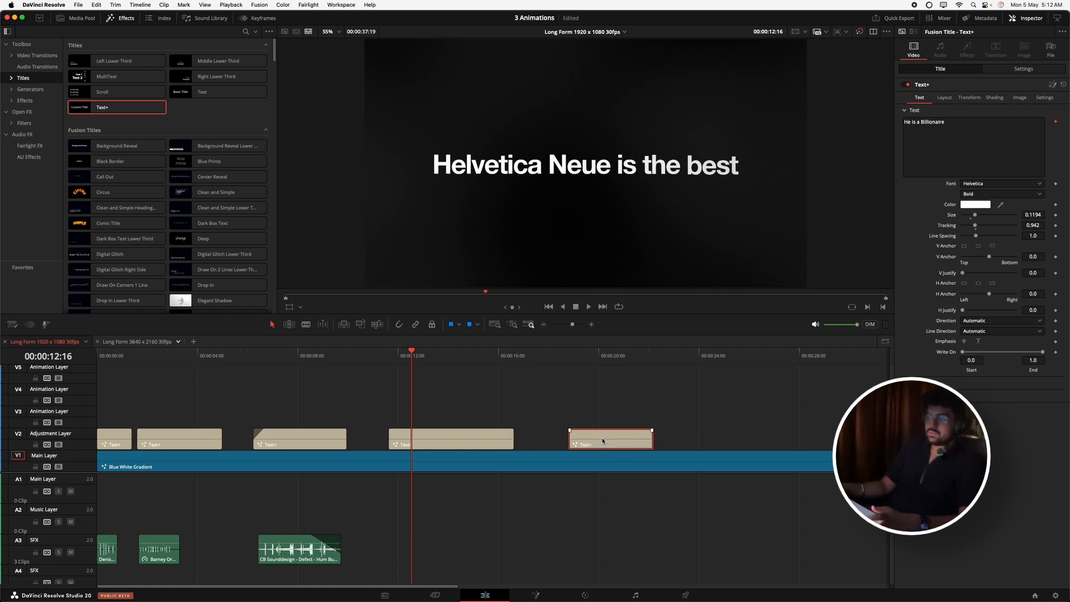
{"action": "left_click", "coordinate": [574, 359]}
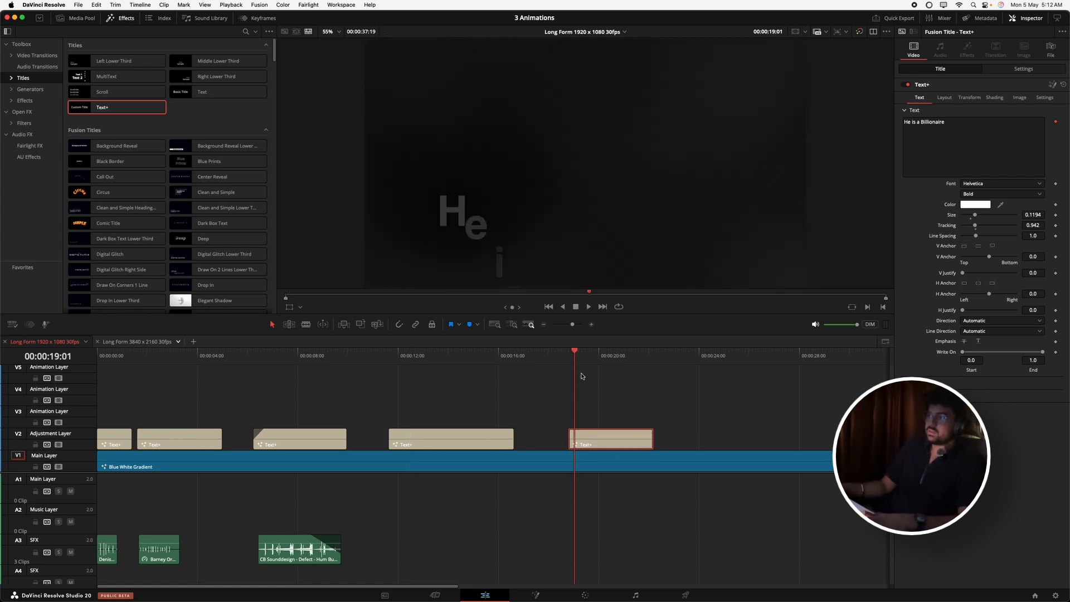
{"action": "key", "text": "Delete"}
- Duplicate the "Helvetica Neue is the best" title clip to an empty spot further along the same track
{"action": "left_click", "coordinate": [488, 434]}
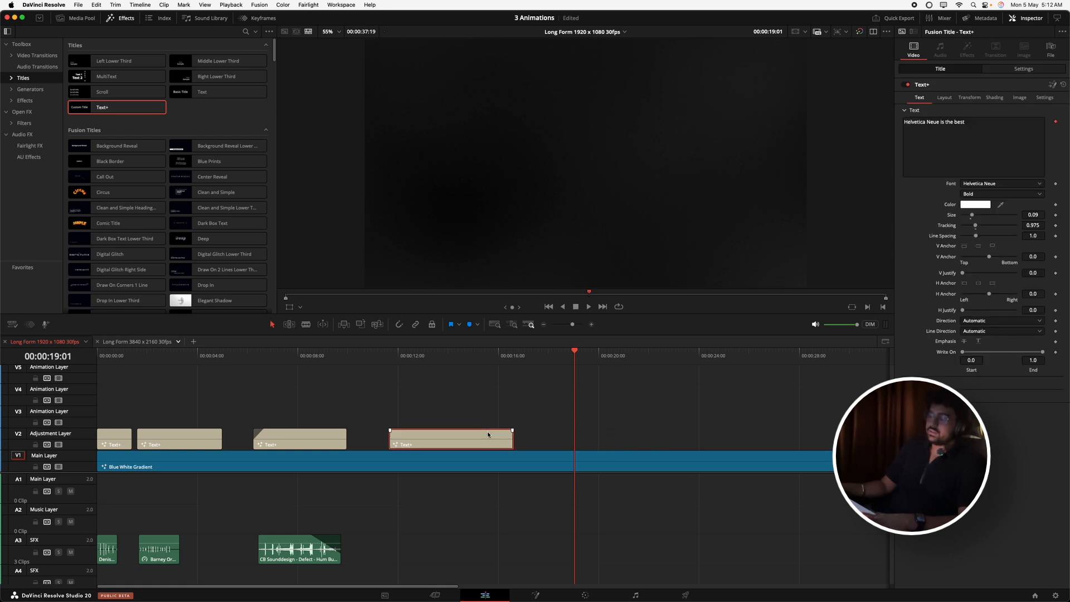
{"action": "left_click_drag", "start_coordinate": [488, 434], "coordinate": [651, 436]}
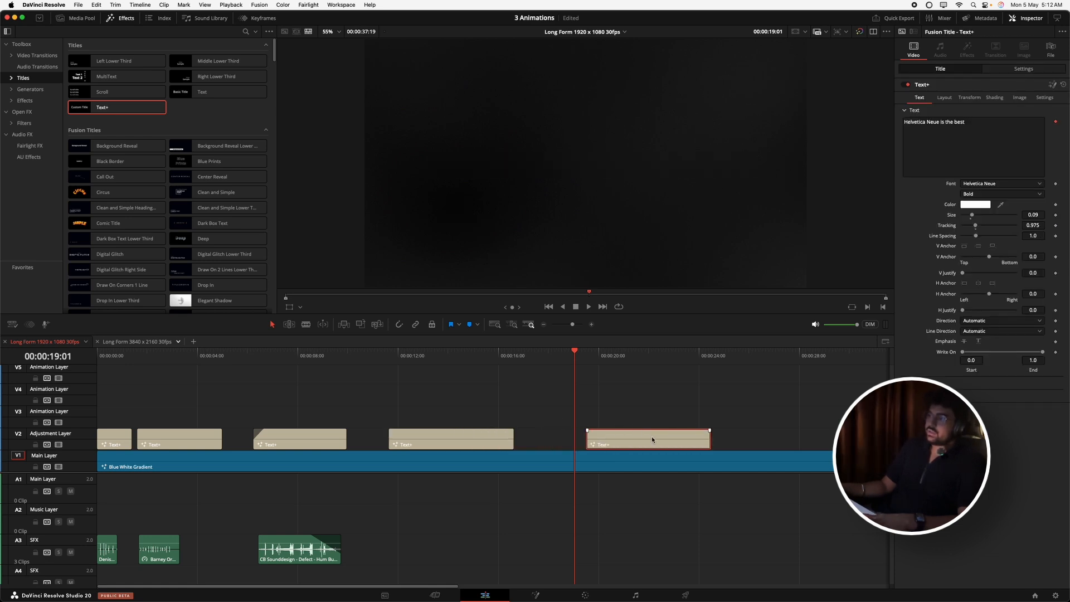
- Open the duplicated title clip in Fusion and show the transform settings of its Follower modifier
{"action": "key", "text": "shift+5"}
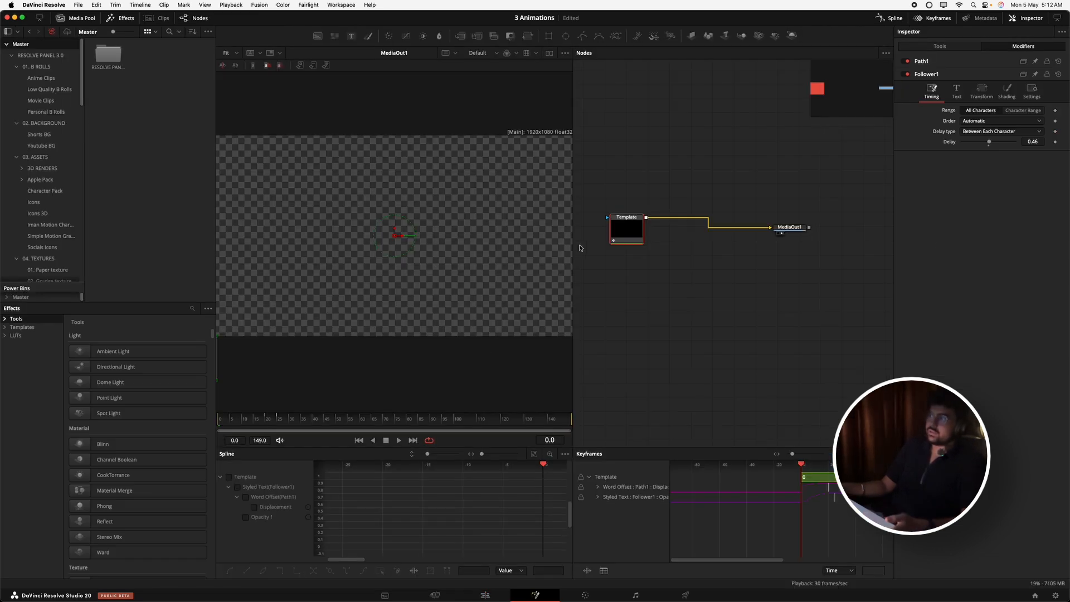
{"action": "left_click", "coordinate": [964, 47]}
{"action": "left_click", "coordinate": [999, 101]}
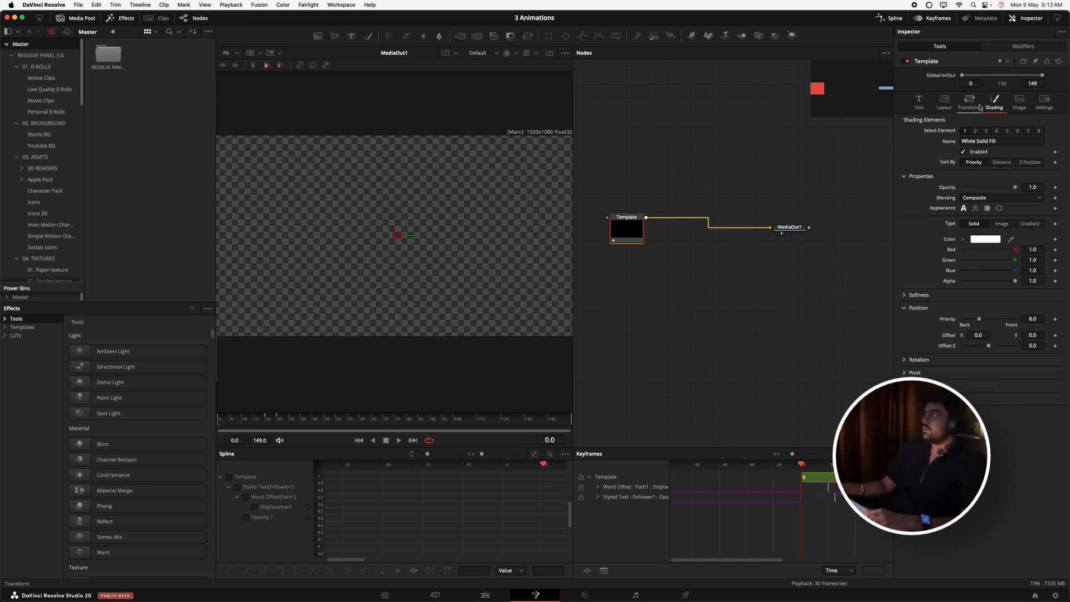
{"action": "left_click", "coordinate": [995, 47]}
{"action": "left_click", "coordinate": [981, 91]}
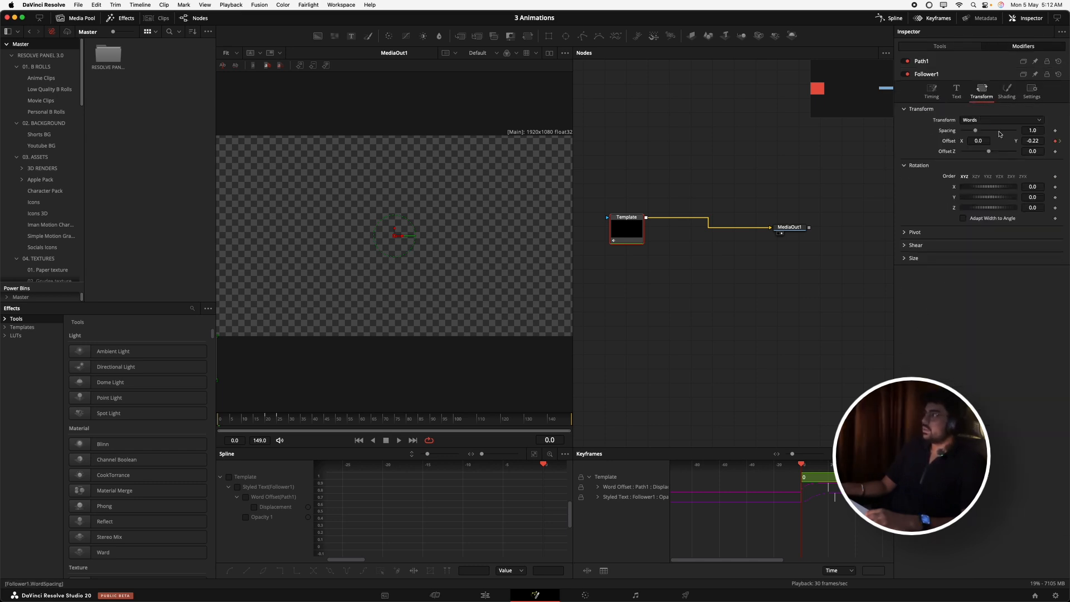
- Switch the Follower transform to Lines and add an Offset keyframe at frame 20
{"action": "left_click", "coordinate": [1020, 126]}
{"action": "left_click", "coordinate": [997, 151]}
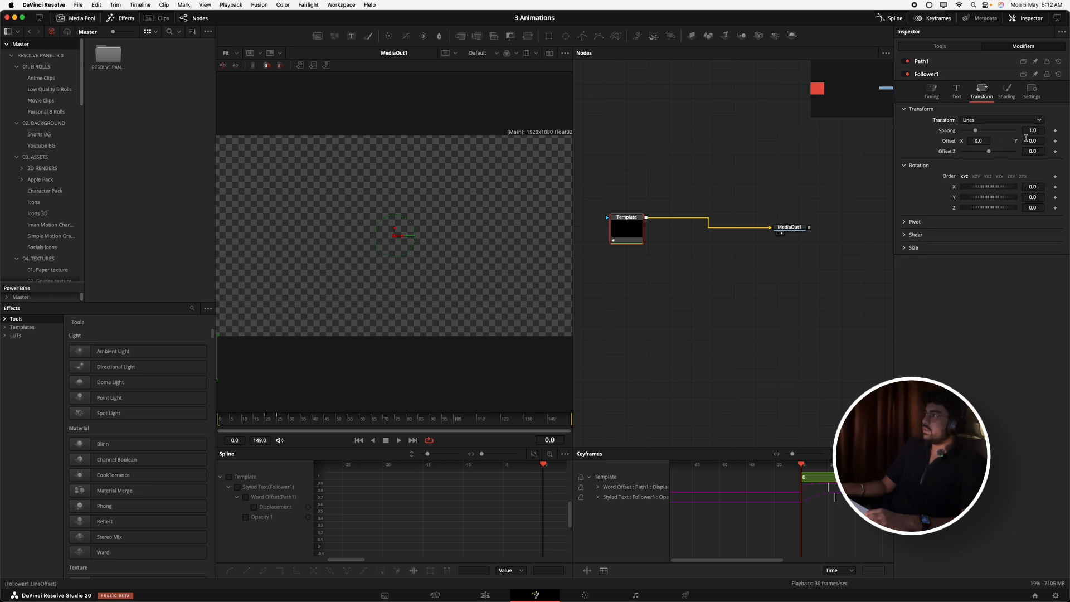
{"action": "left_click", "coordinate": [268, 422]}
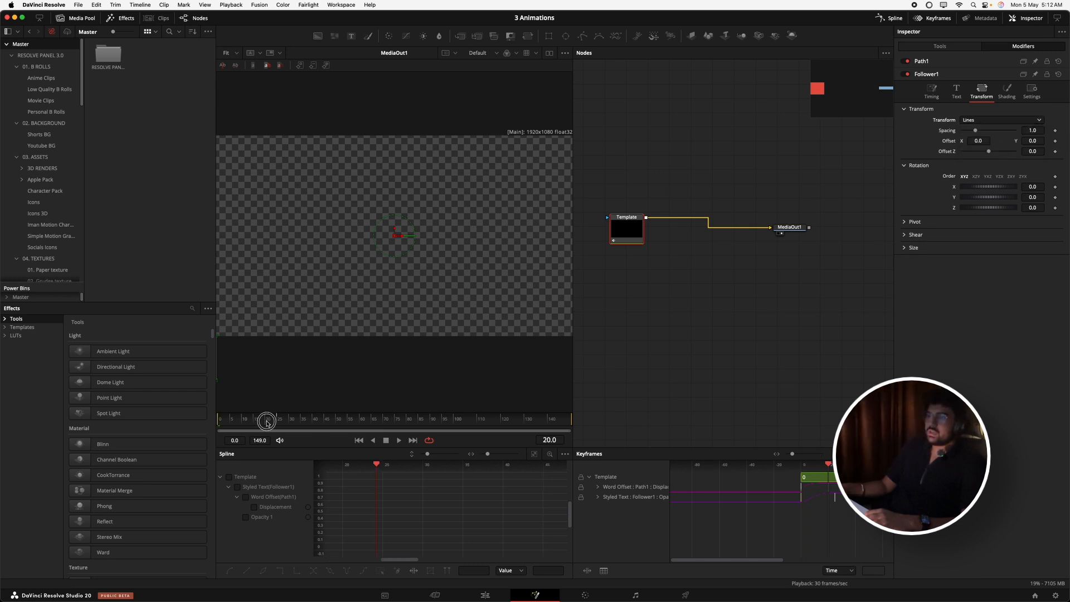
{"action": "left_click", "coordinate": [1055, 141]}
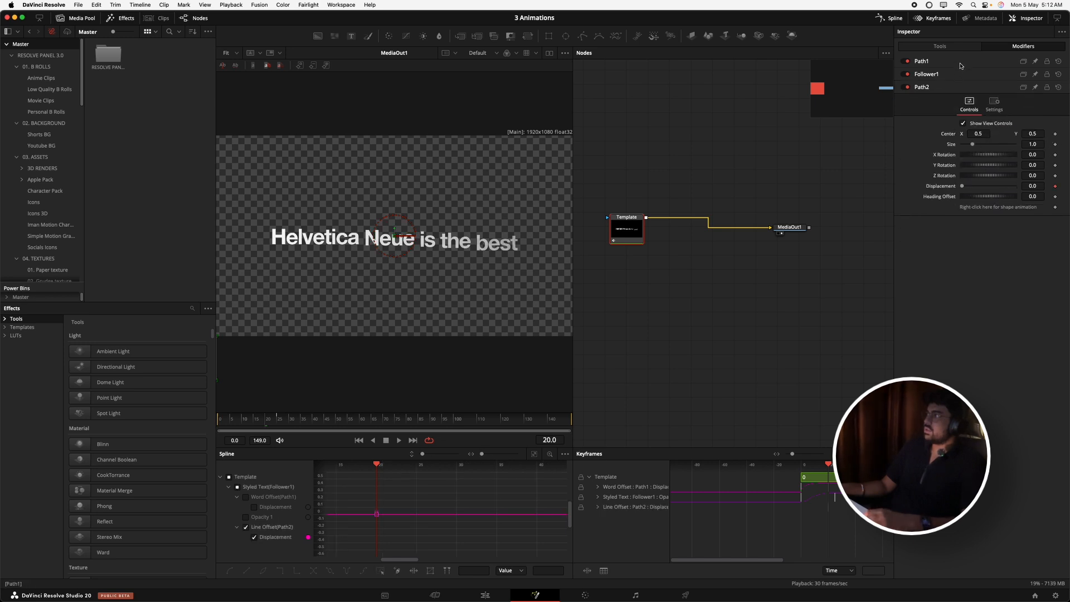
{"action": "right_click", "coordinate": [926, 65]}
{"action": "left_click", "coordinate": [939, 66]}
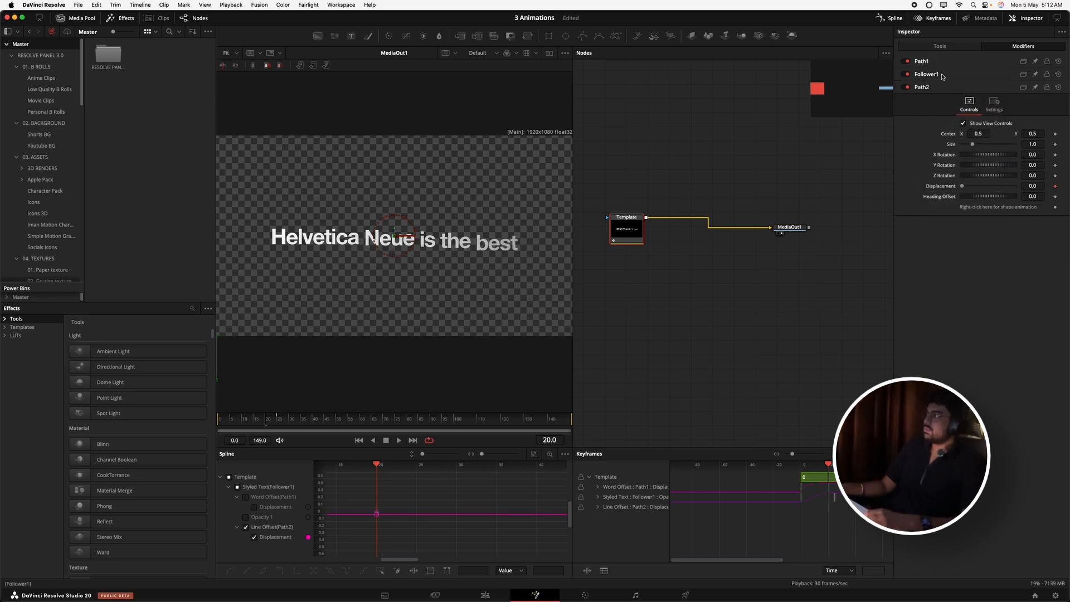
{"action": "right_click", "coordinate": [940, 67]}
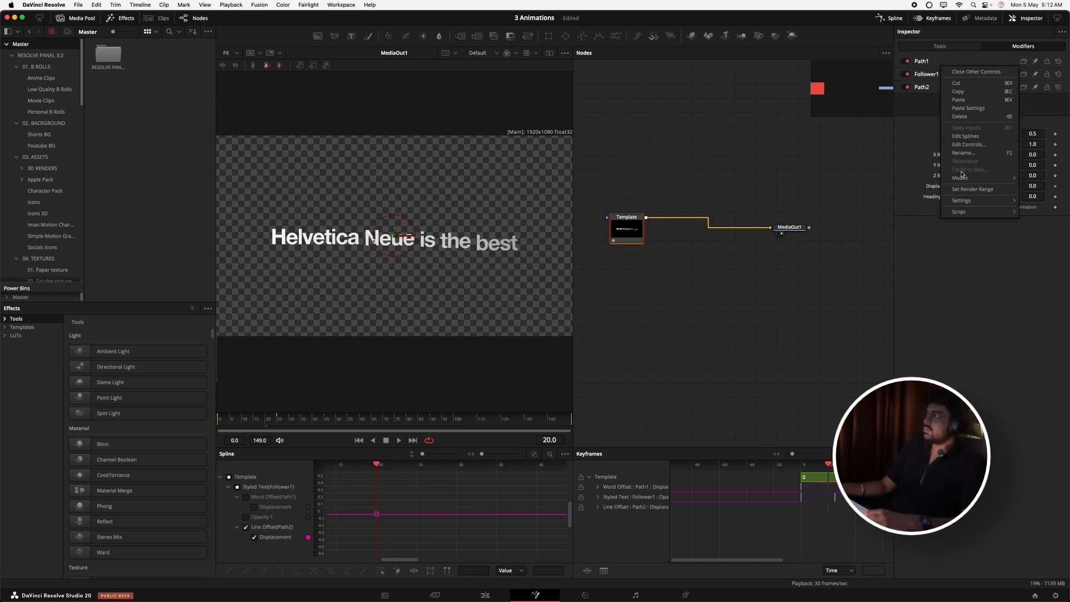
{"action": "left_click", "coordinate": [904, 181]}
- Switch the Follower transform back to Words and remove the word Offset keyframes
{"action": "left_click", "coordinate": [958, 74]}
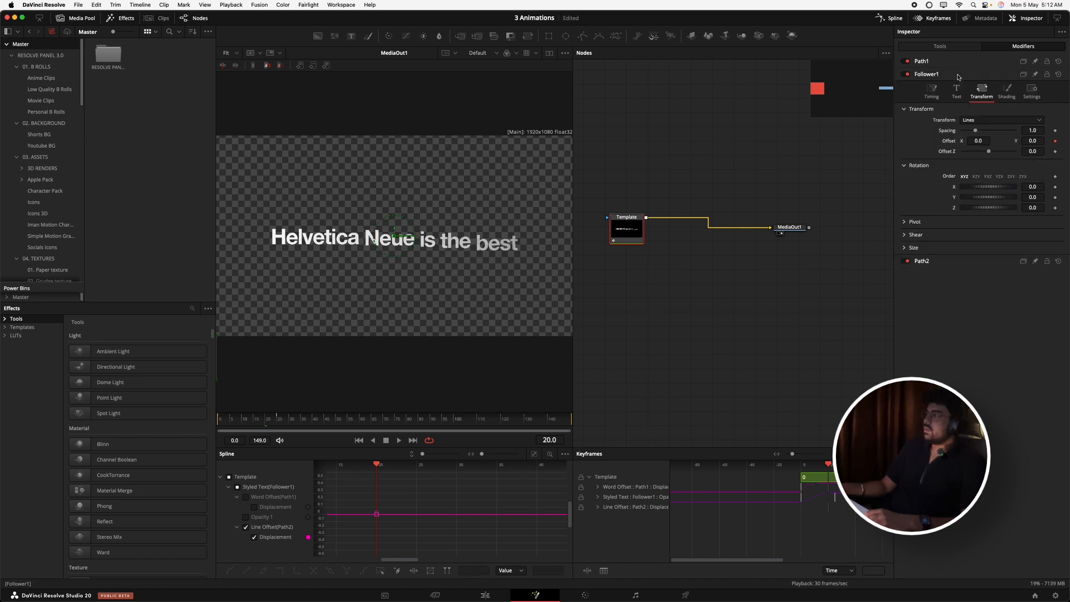
{"action": "left_click", "coordinate": [1008, 120]}
{"action": "left_click", "coordinate": [1005, 131]}
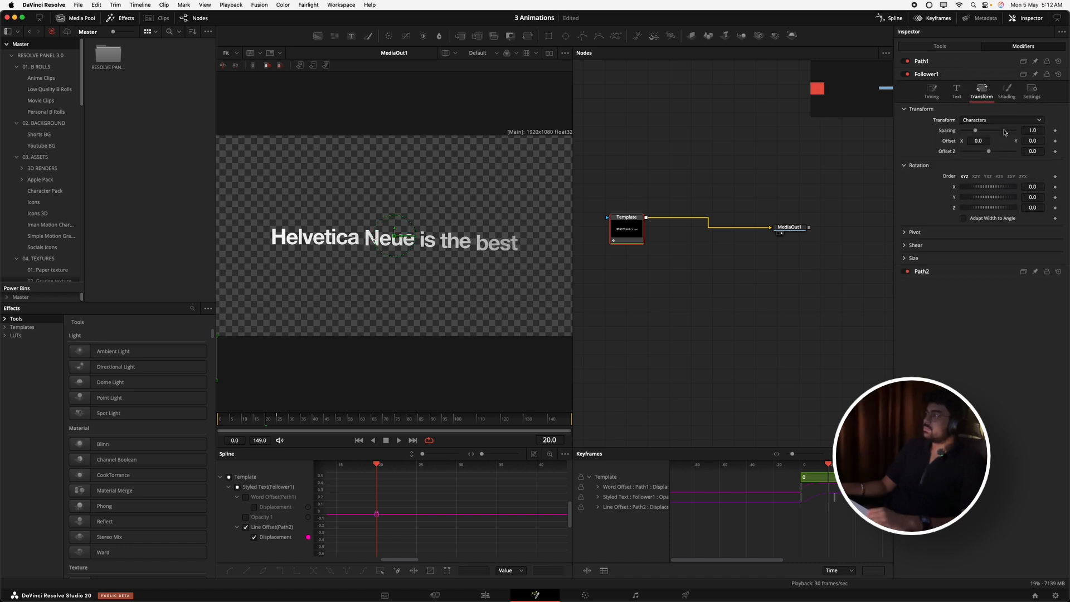
{"action": "left_click", "coordinate": [1009, 120]}
{"action": "left_click", "coordinate": [999, 141]}
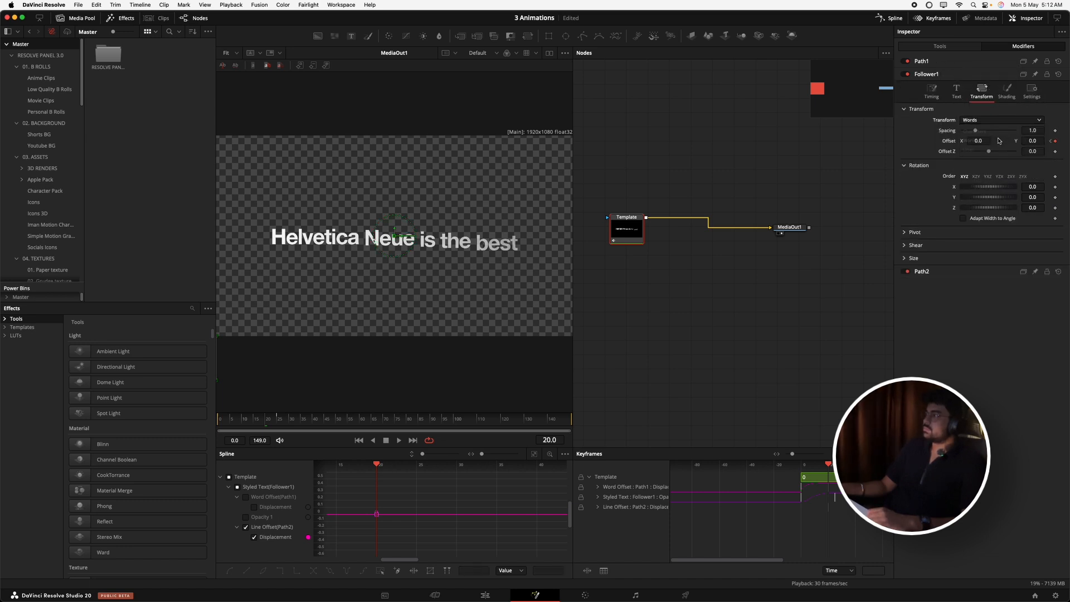
{"action": "left_click", "coordinate": [1054, 141]}
{"action": "left_click", "coordinate": [1050, 141]}
{"action": "left_click", "coordinate": [1054, 142]}
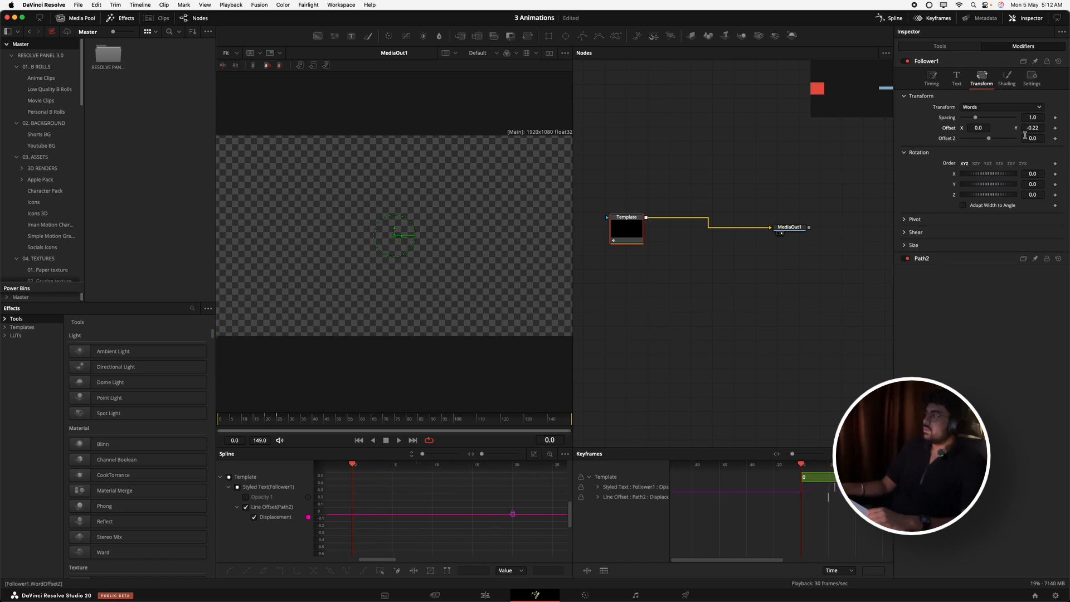
- Switch the Follower transform to Characters and add Offset keyframes at frames 0 and 20
{"action": "left_click", "coordinate": [1000, 107]}
{"action": "left_click", "coordinate": [1001, 117]}
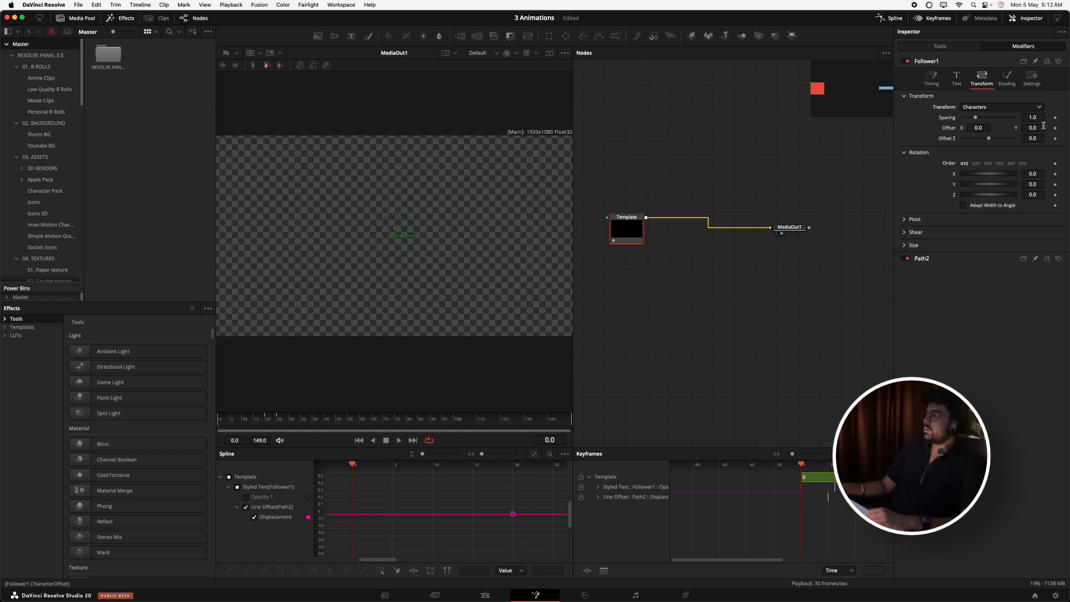
{"action": "left_click", "coordinate": [1055, 128]}
{"action": "left_click", "coordinate": [276, 420]}
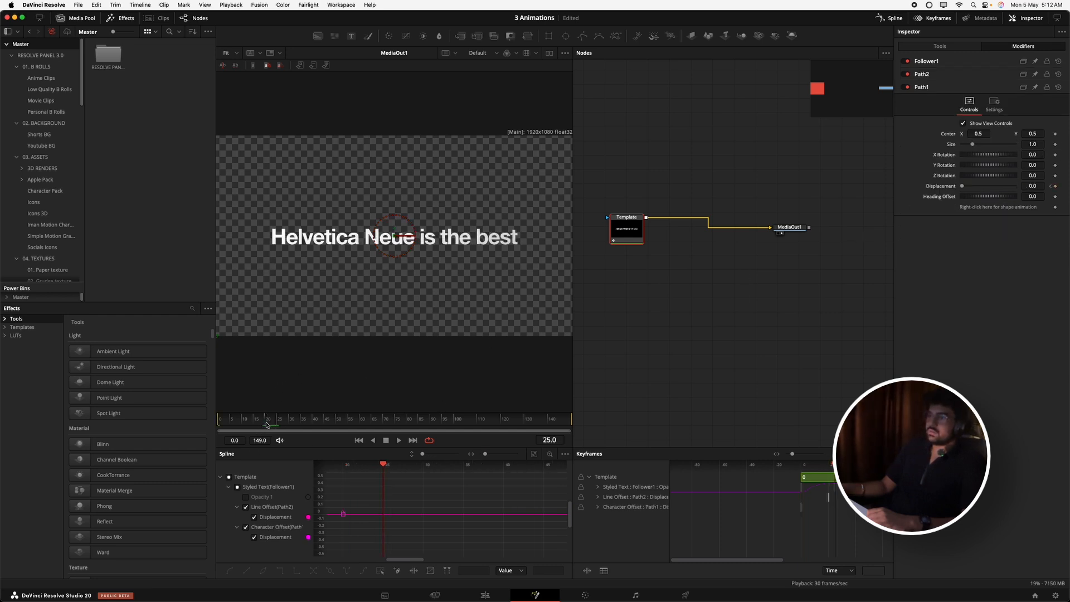
{"action": "left_click", "coordinate": [265, 423]}
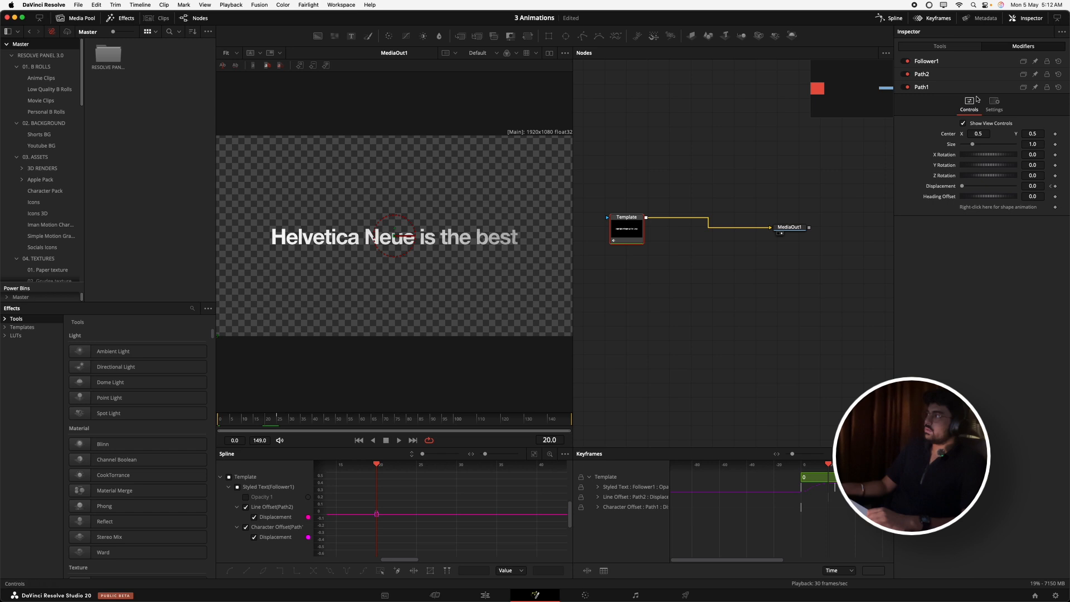
{"action": "left_click", "coordinate": [975, 74]}
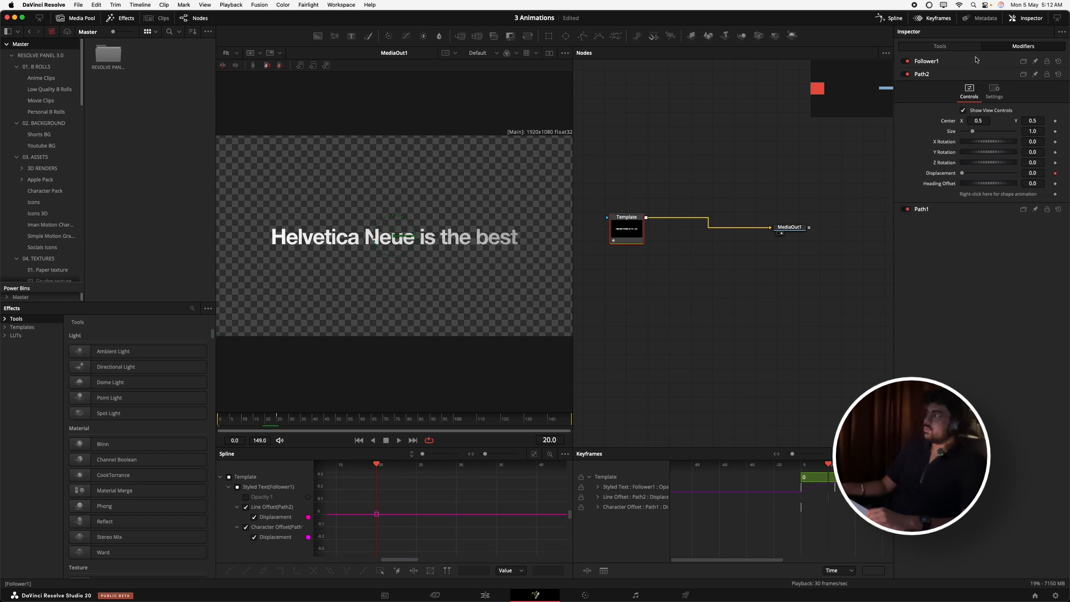
{"action": "left_click", "coordinate": [975, 60]}
{"action": "left_click", "coordinate": [1054, 128]}
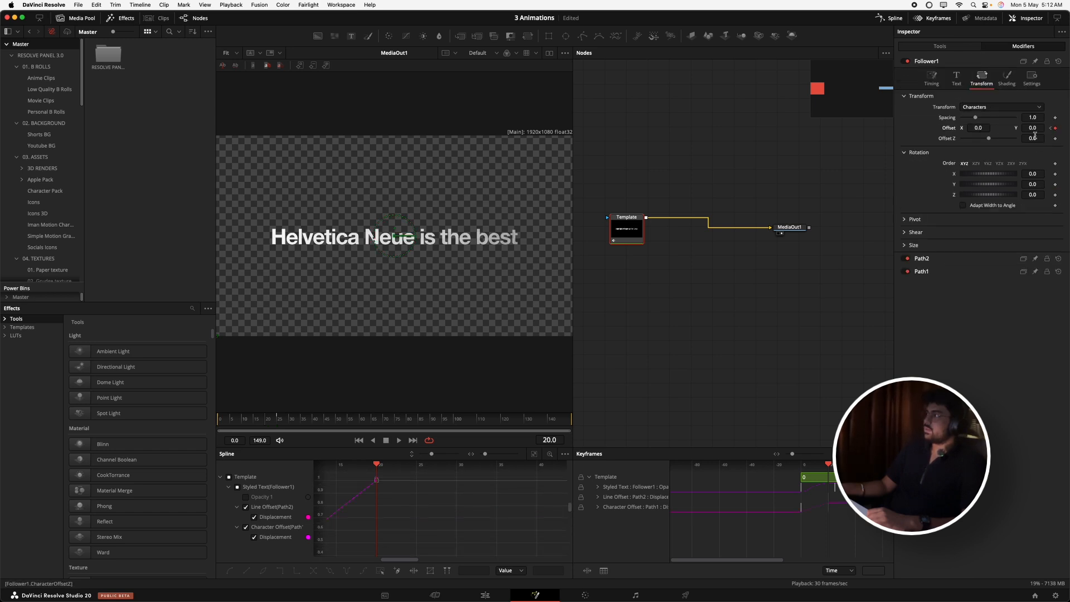
- Set the character Offset Y to about -0.18 at frame 0 and the Follower's delay between characters to 1.46
{"action": "key", "text": "Home"}
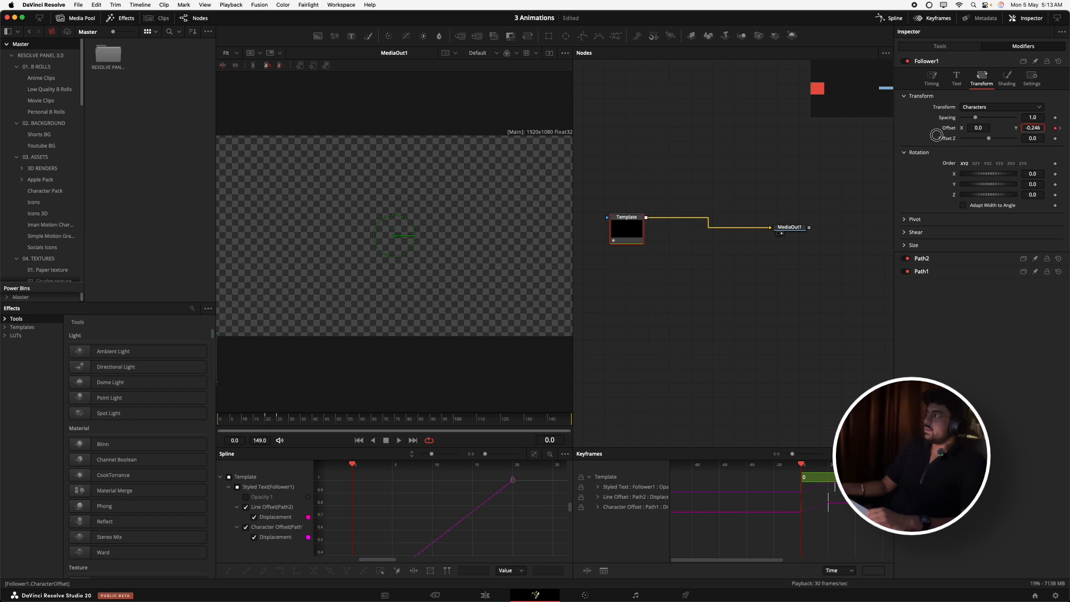
{"action": "left_click_drag", "start_coordinate": [936, 135], "coordinate": [985, 122]}
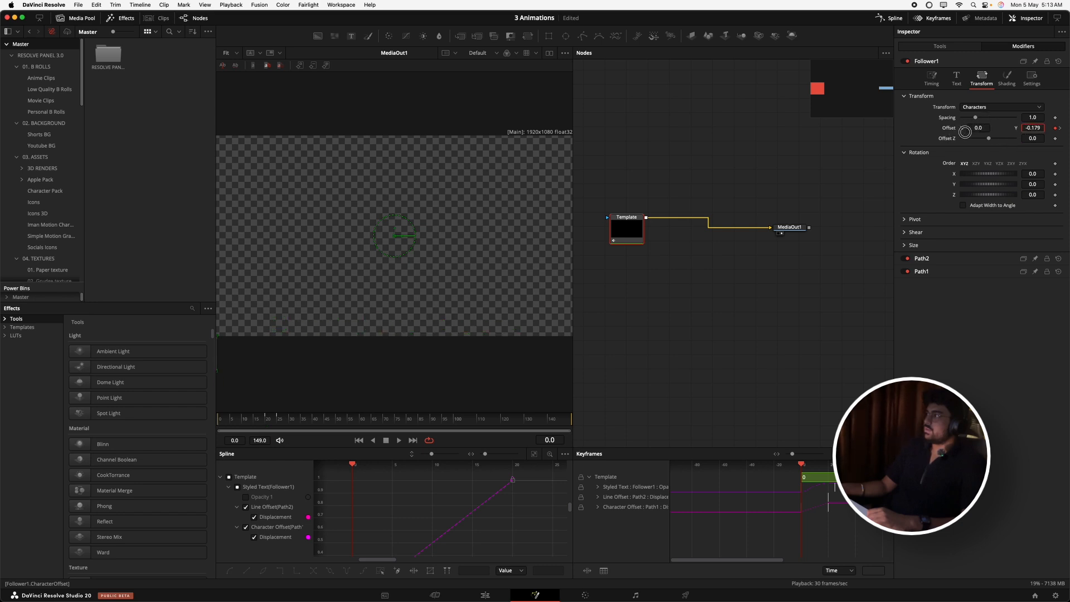
{"action": "left_click", "coordinate": [931, 78]}
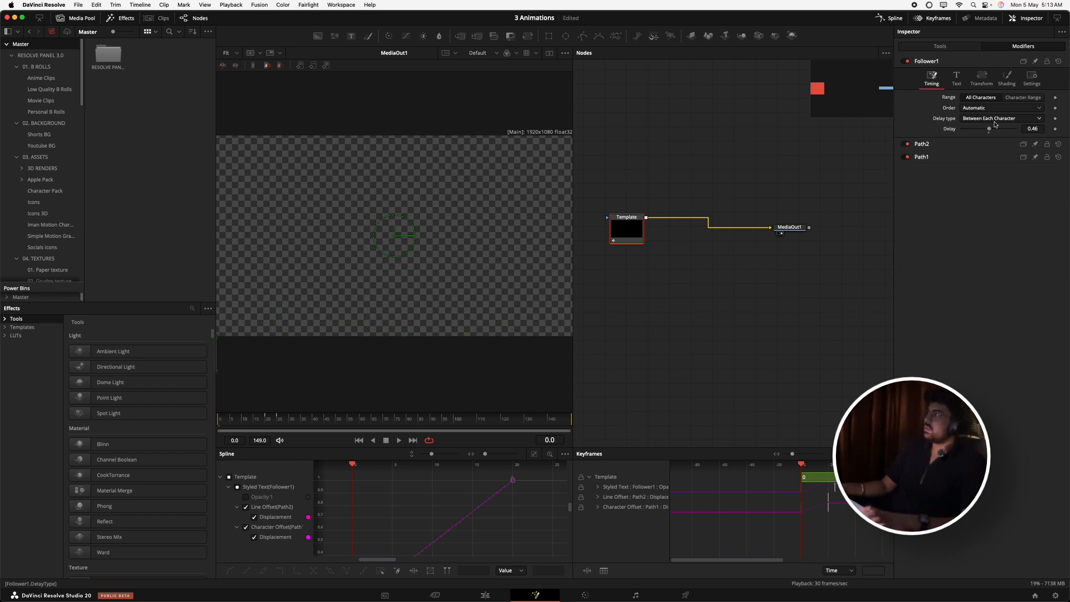
{"action": "left_click", "coordinate": [1030, 129]}
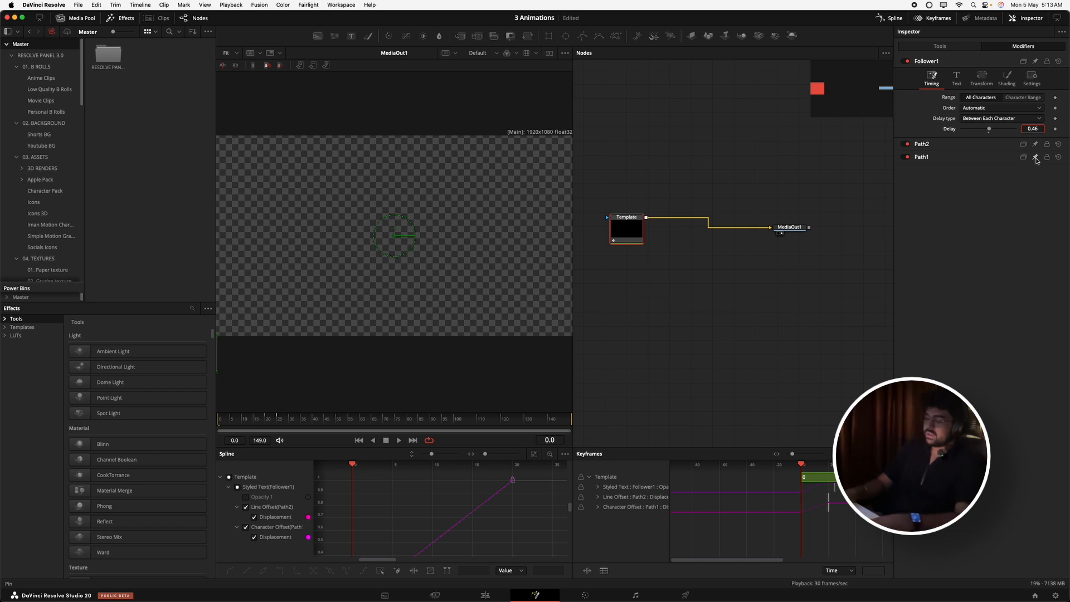
{"action": "left_click", "coordinate": [1032, 182]}
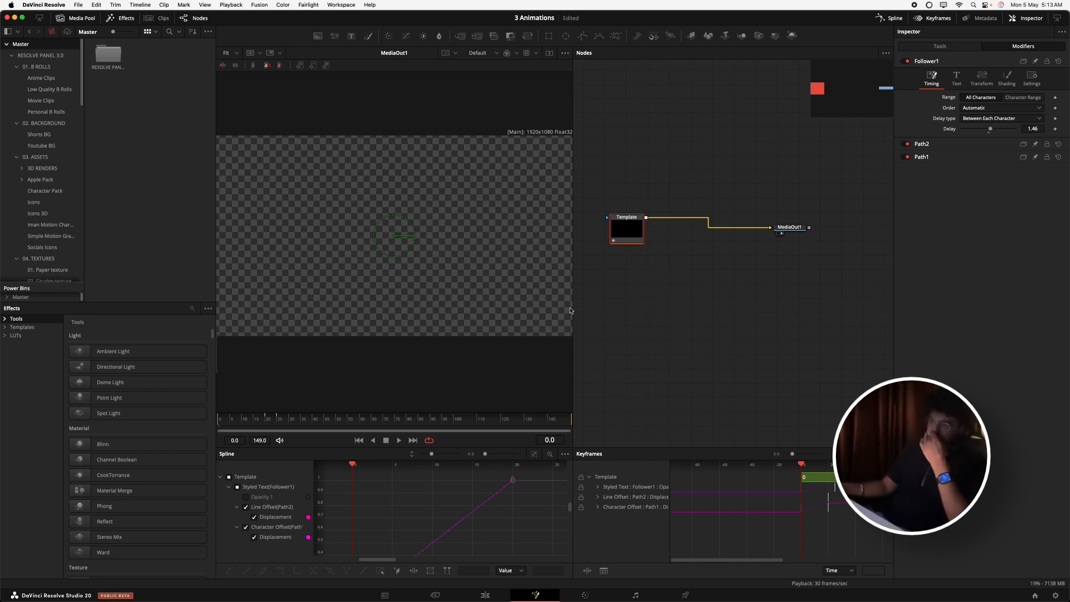
- Fit the spline view and display only the Character Offset displacement curve, hiding the Line Offset curve
{"action": "left_click", "coordinate": [534, 454]}
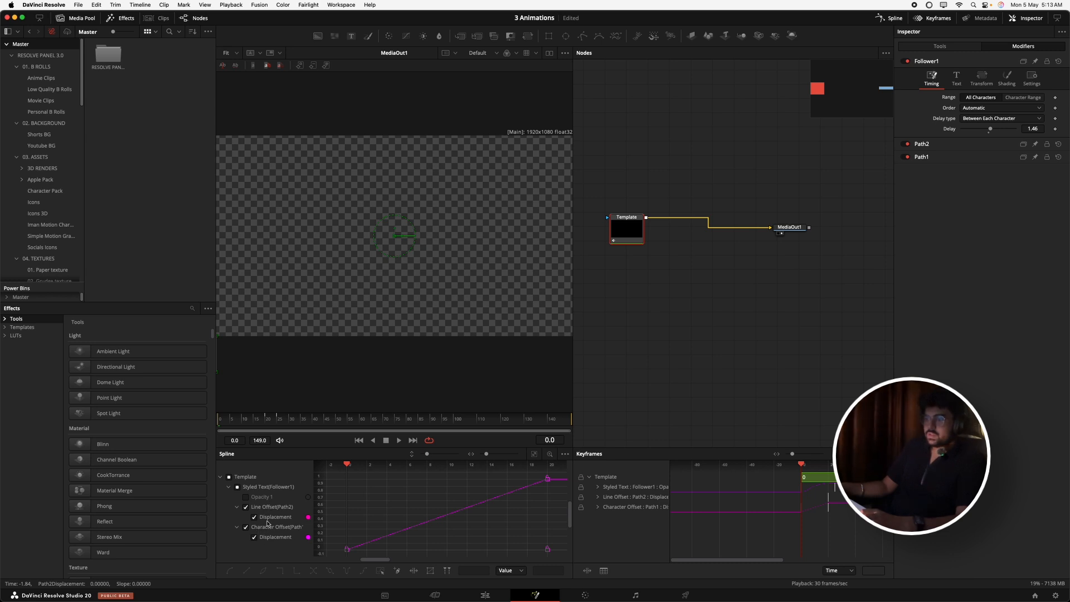
{"action": "right_click", "coordinate": [266, 507]}
{"action": "left_click", "coordinate": [275, 518]}
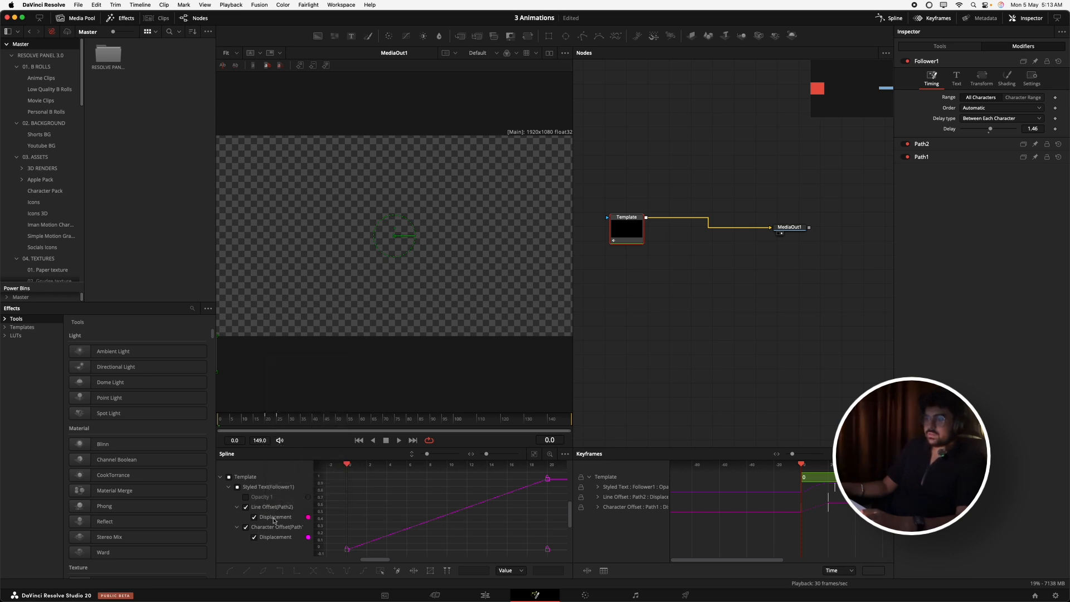
{"action": "left_click", "coordinate": [254, 538]}
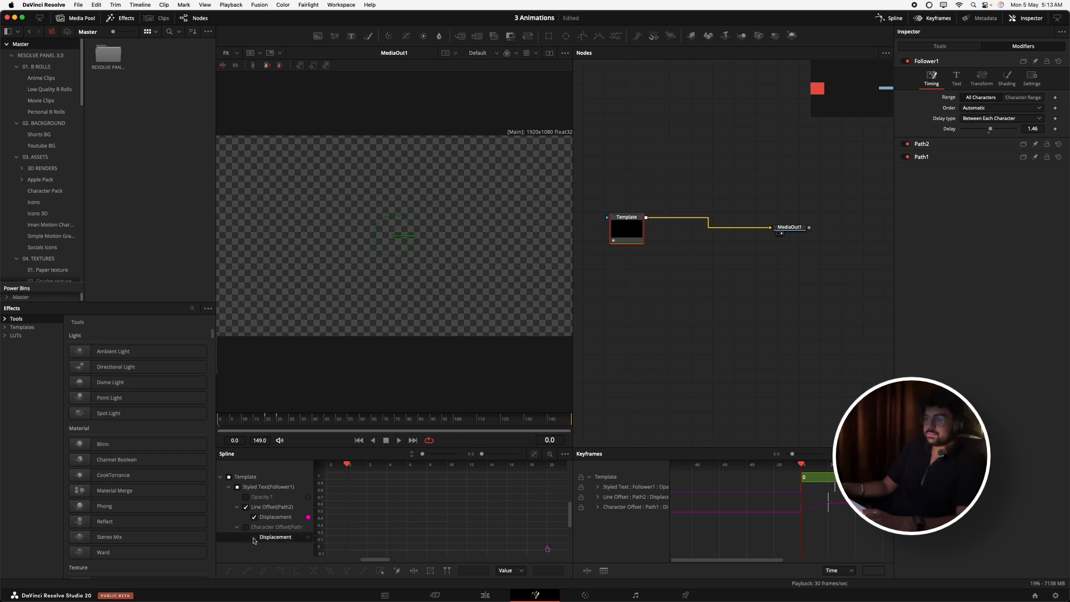
{"action": "left_click", "coordinate": [254, 517]}
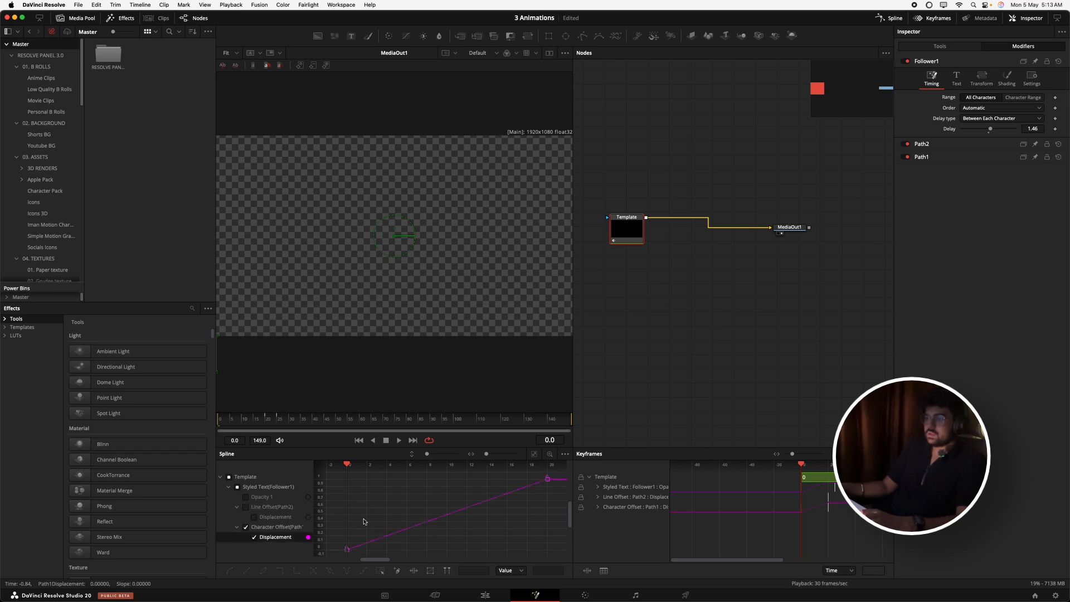
- Smooth both Character Offset displacement keyframes and reshape their handles into a steep start with a long ease-out
{"action": "left_click_drag", "start_coordinate": [340, 555], "coordinate": [564, 475]}
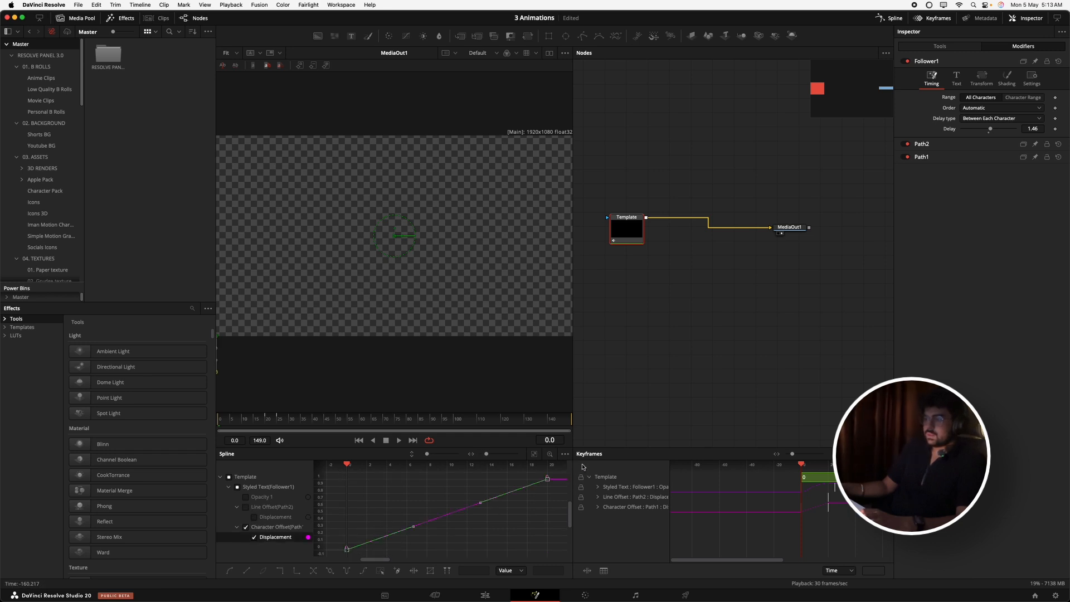
{"action": "key", "text": "s"}
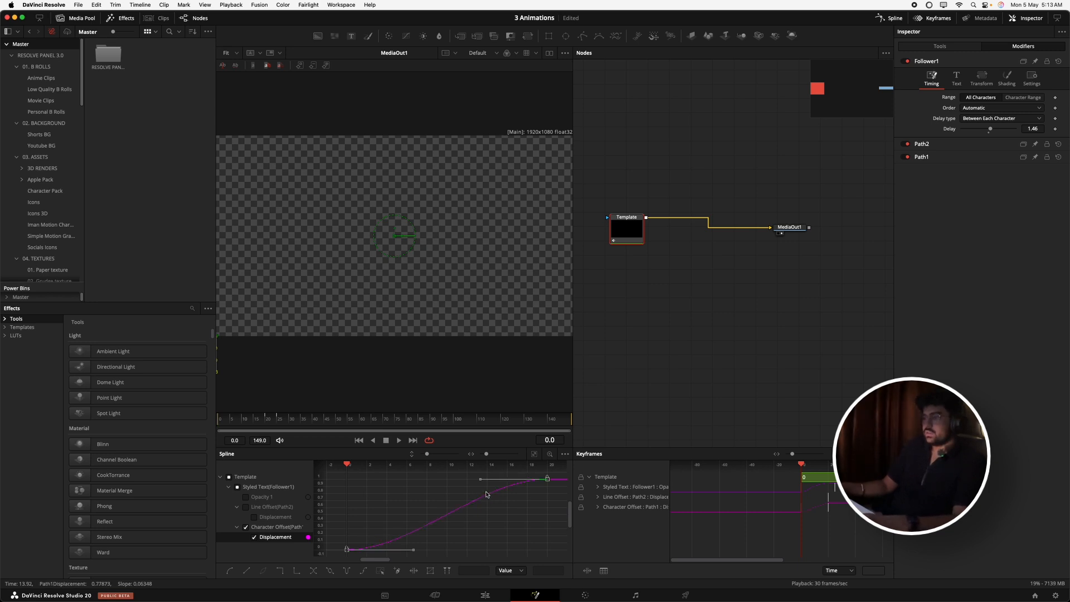
{"action": "left_click_drag", "start_coordinate": [413, 550], "coordinate": [347, 495]}
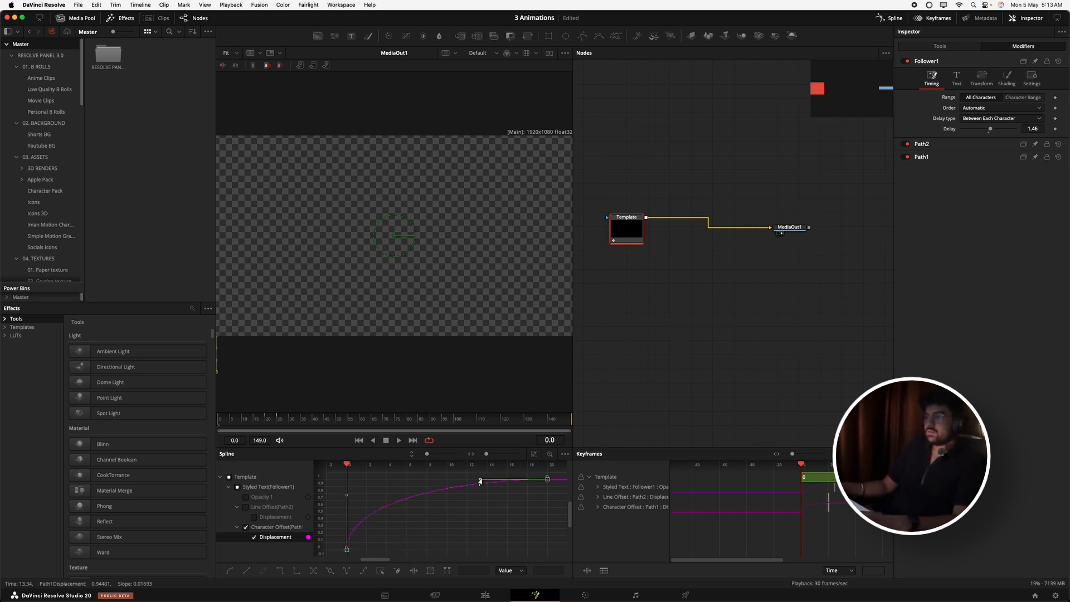
{"action": "left_click_drag", "start_coordinate": [480, 480], "coordinate": [370, 487]}
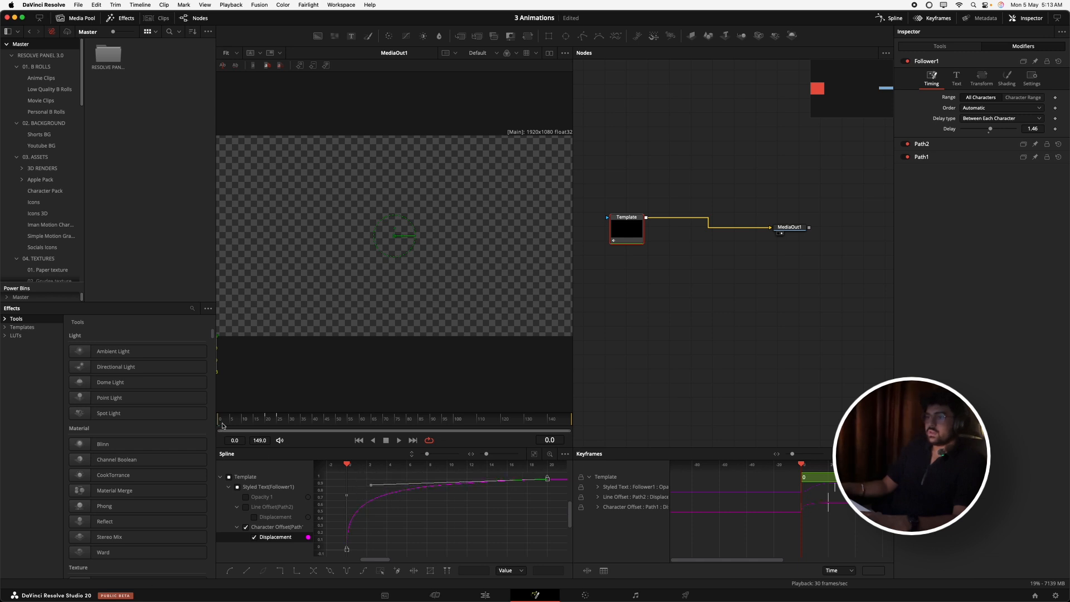
- Play the title from the start to check the per-character rise
{"action": "key", "text": "space"}
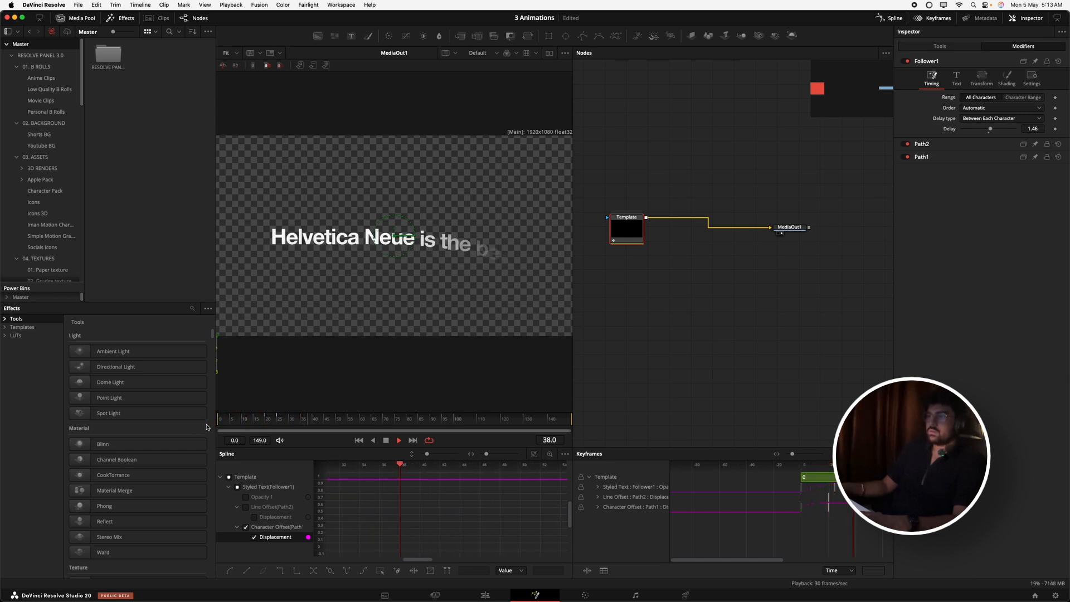
{"action": "key", "text": "space"}
{"action": "key", "text": "space"}
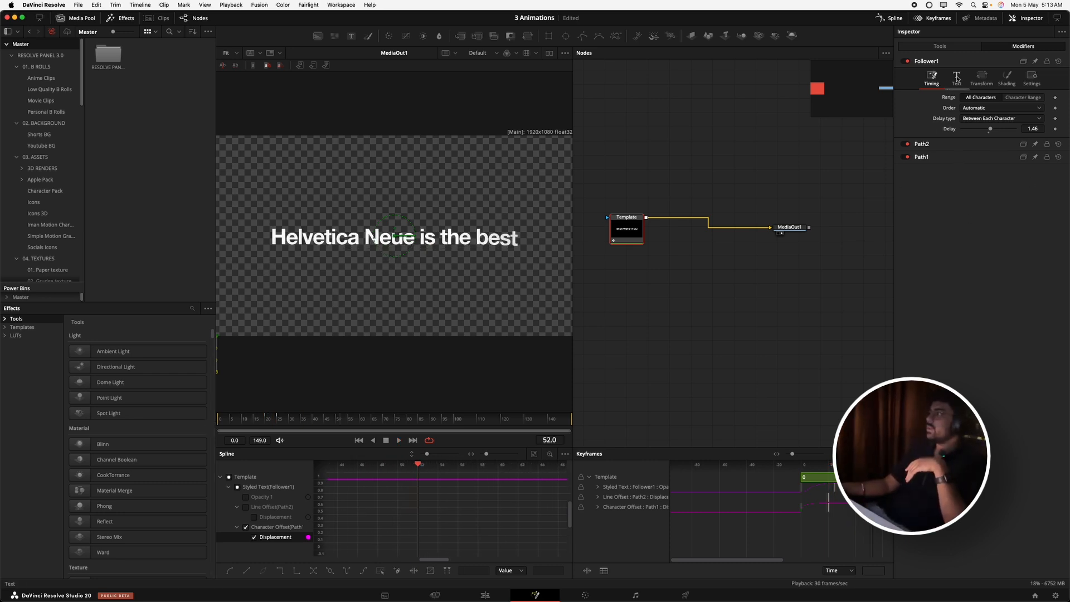
- Set the Follower's delay between characters to 1.75 and replay the title from near the start
{"action": "left_click", "coordinate": [951, 49]}
{"action": "left_click", "coordinate": [992, 48]}
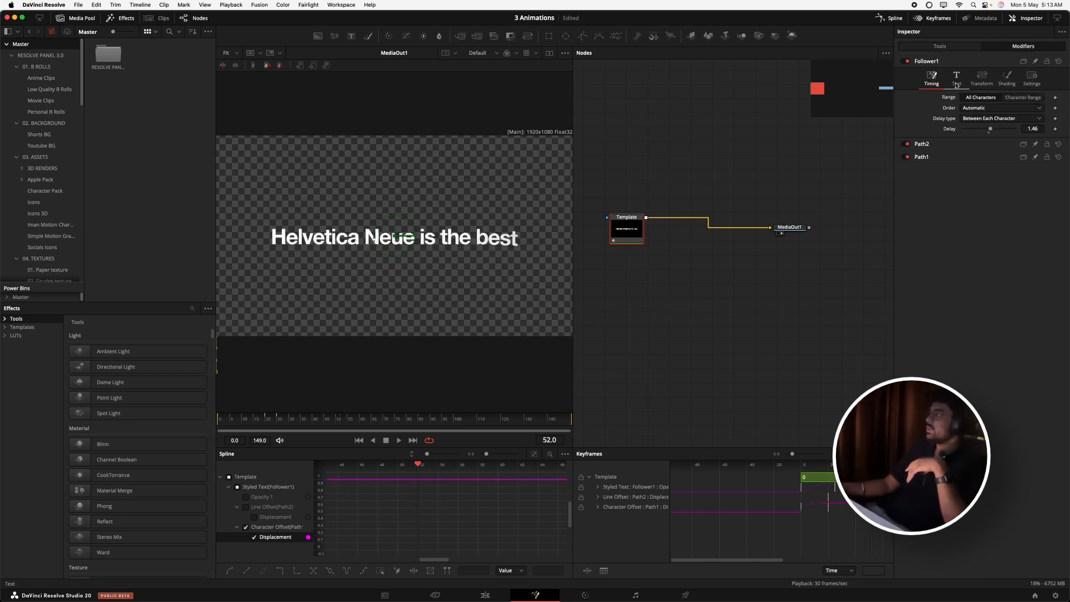
{"action": "left_click_drag", "start_coordinate": [1039, 128], "coordinate": [1039, 129]}
{"action": "key", "text": "space"}
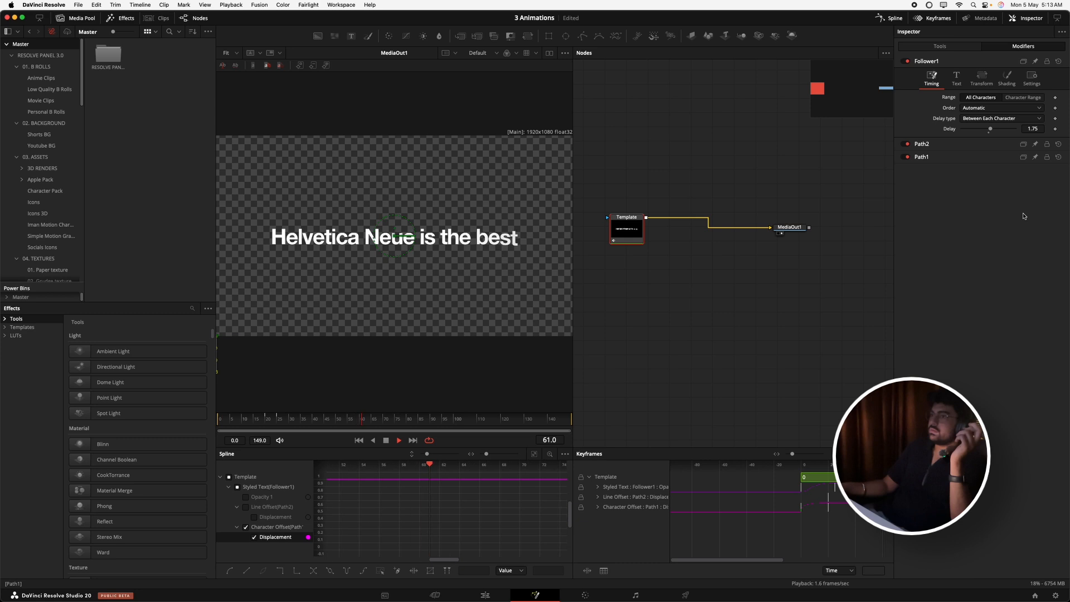
{"action": "left_click_drag", "start_coordinate": [228, 418], "coordinate": [200, 417]}
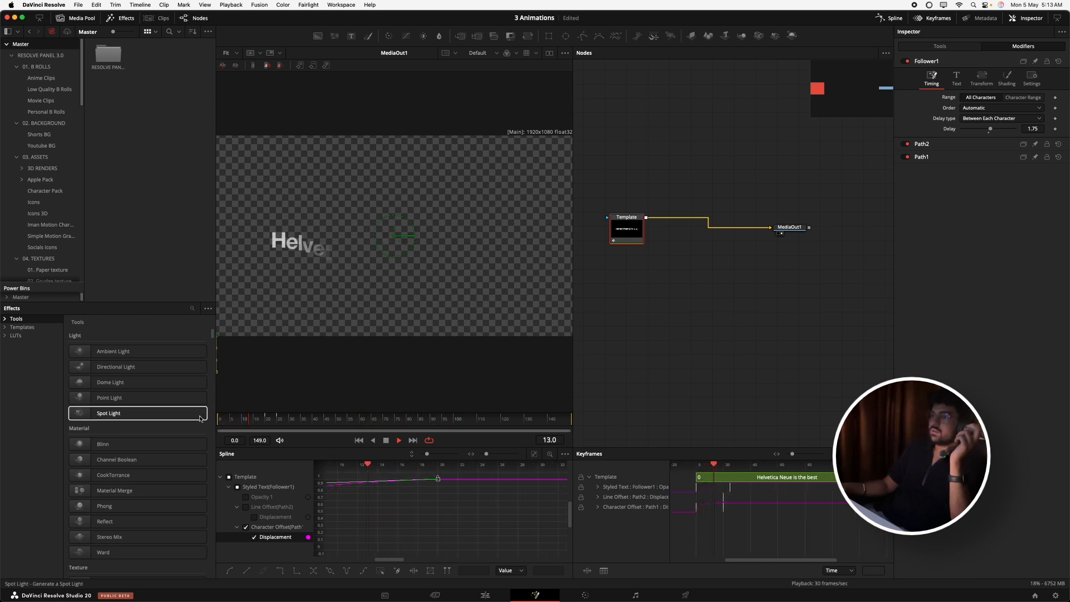
- Shift the title's ending keyframes earlier, placing the opacity keyframe at frame 20, and replay the animation from frame 0
{"action": "key", "text": "space"}
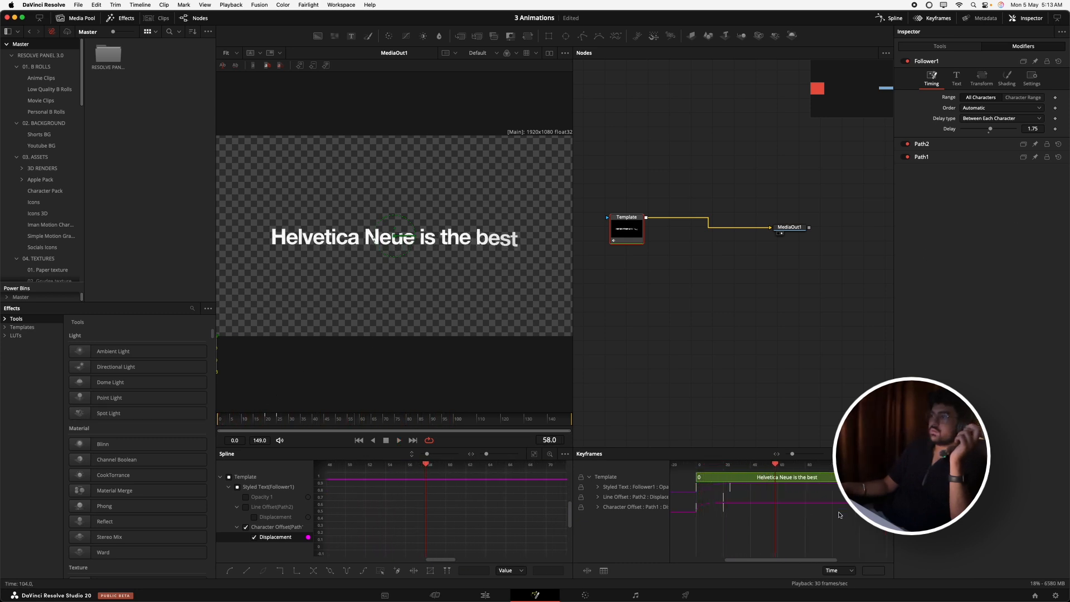
{"action": "left_click_drag", "start_coordinate": [742, 494], "coordinate": [722, 493]}
{"action": "key", "text": "space"}
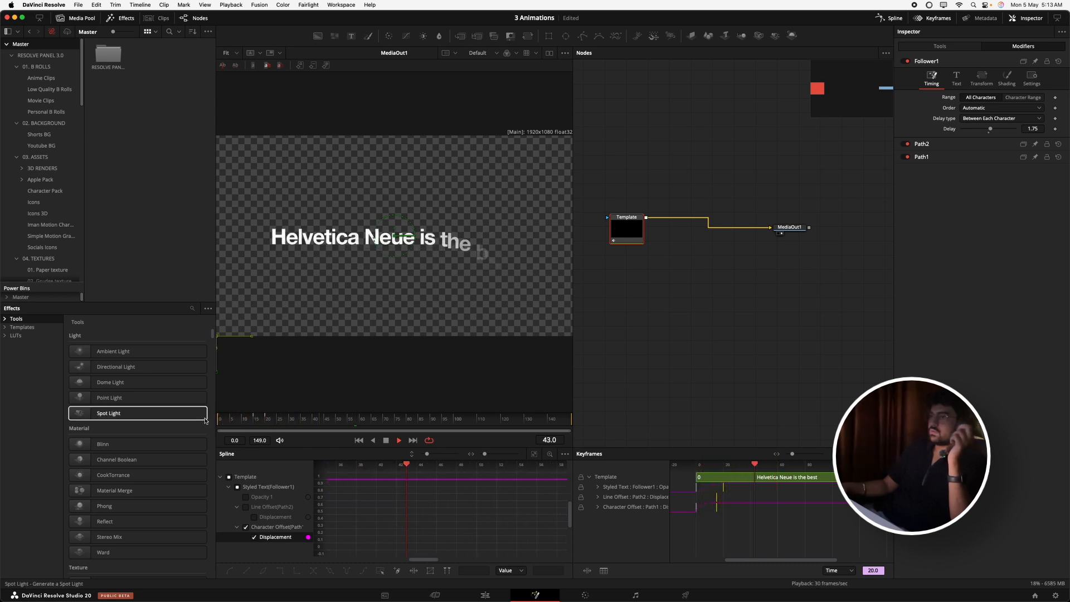
{"action": "key", "text": "space"}
{"action": "left_click_drag", "start_coordinate": [223, 419], "coordinate": [217, 422]}
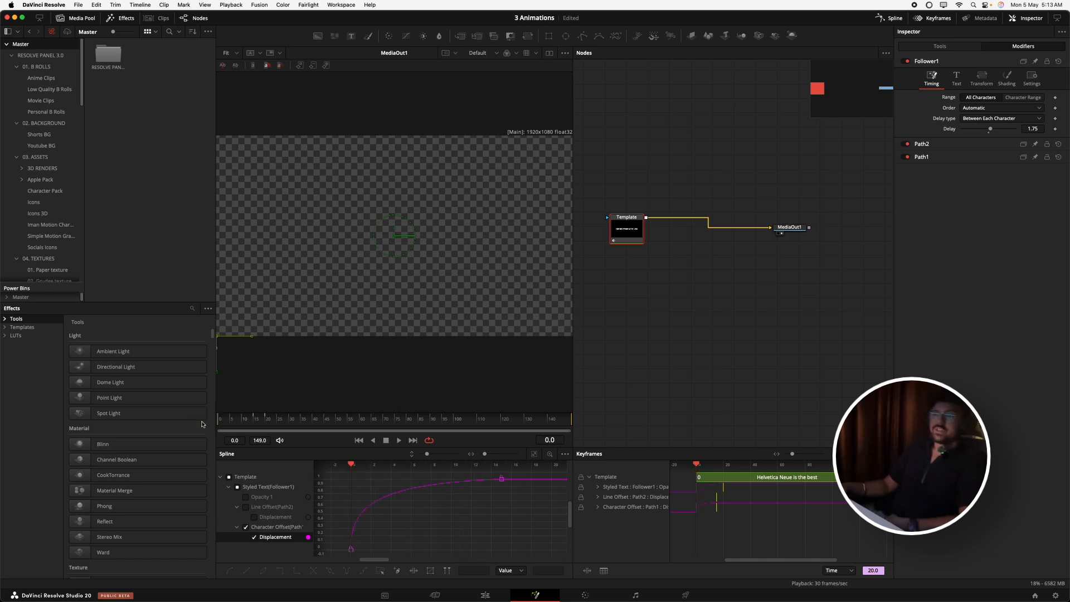
{"action": "key", "text": "space"}
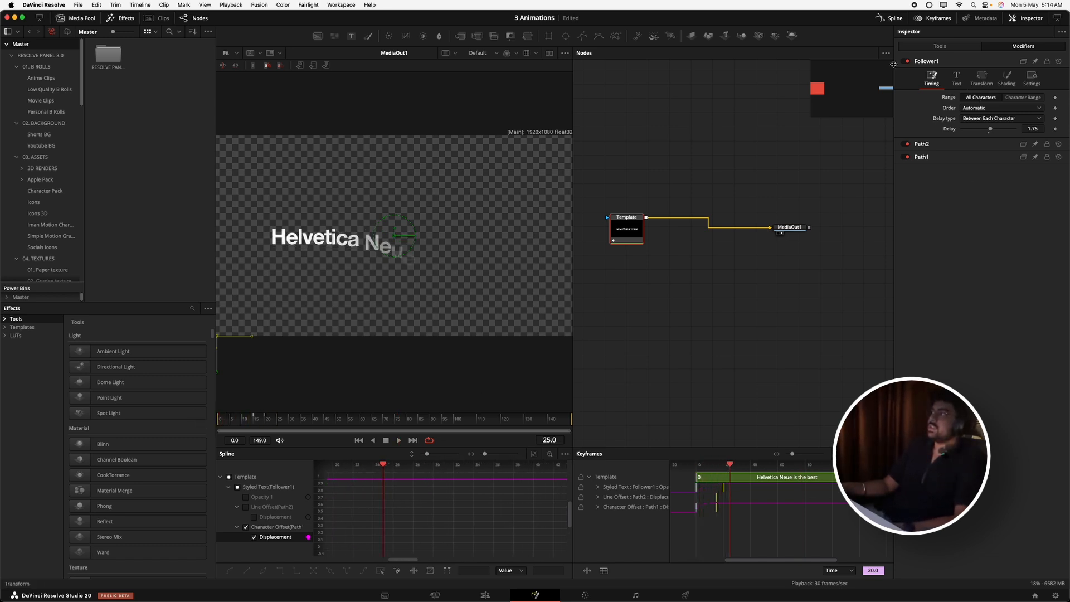
- Duplicate the existing Subscribe Text+ clip to about 27 seconds on the Adjustment Layer track and open the copy in Fusion
{"action": "left_click", "coordinate": [496, 593]}
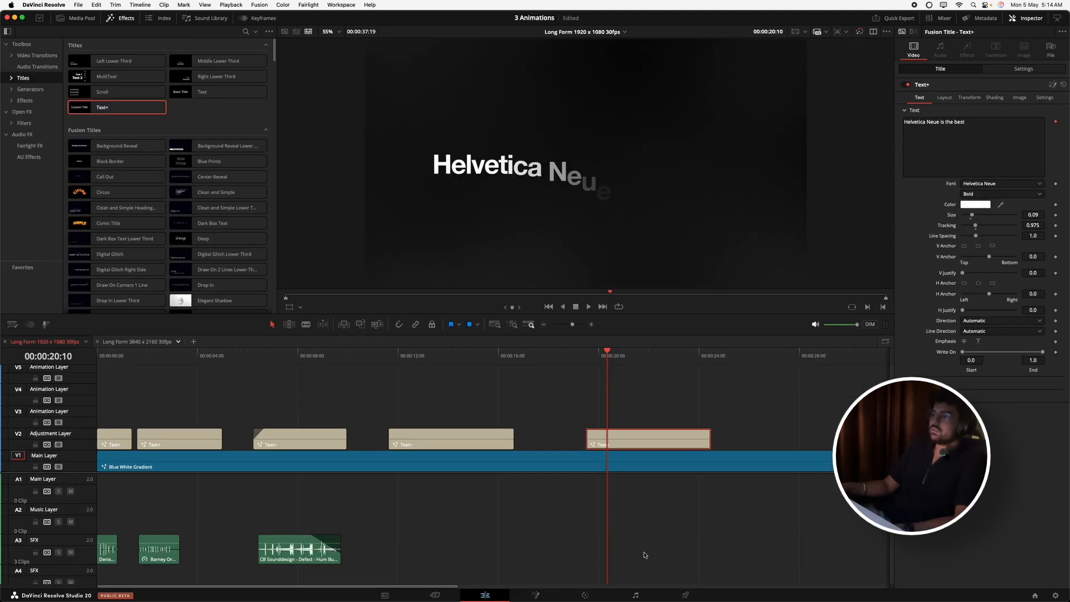
{"action": "left_click_drag", "start_coordinate": [279, 442], "coordinate": [802, 439], "text": "alt"}
{"action": "left_click", "coordinate": [848, 351]}
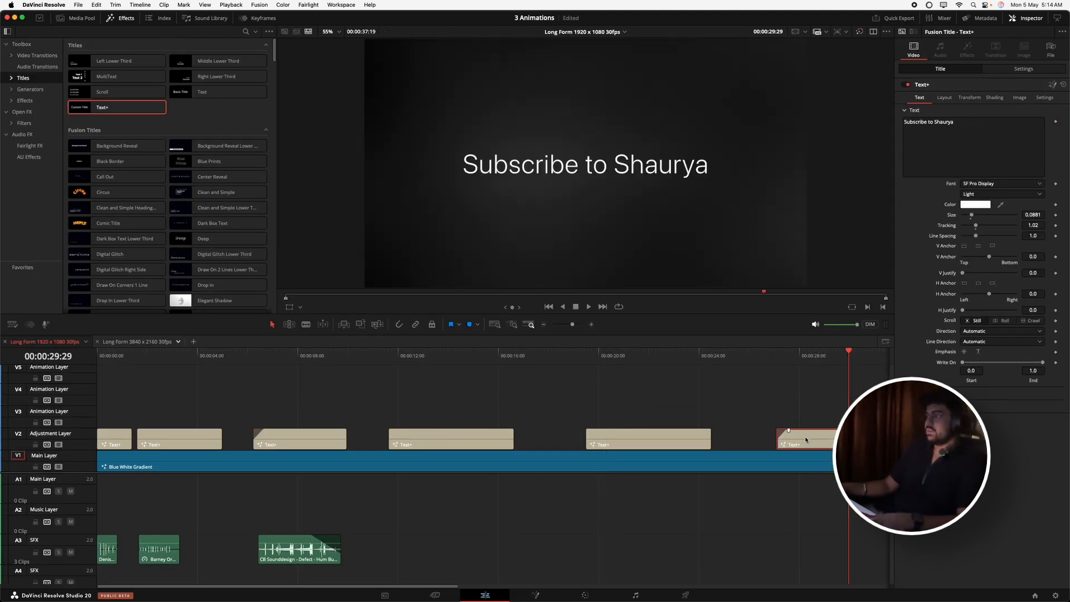
{"action": "key", "text": "shift+5"}
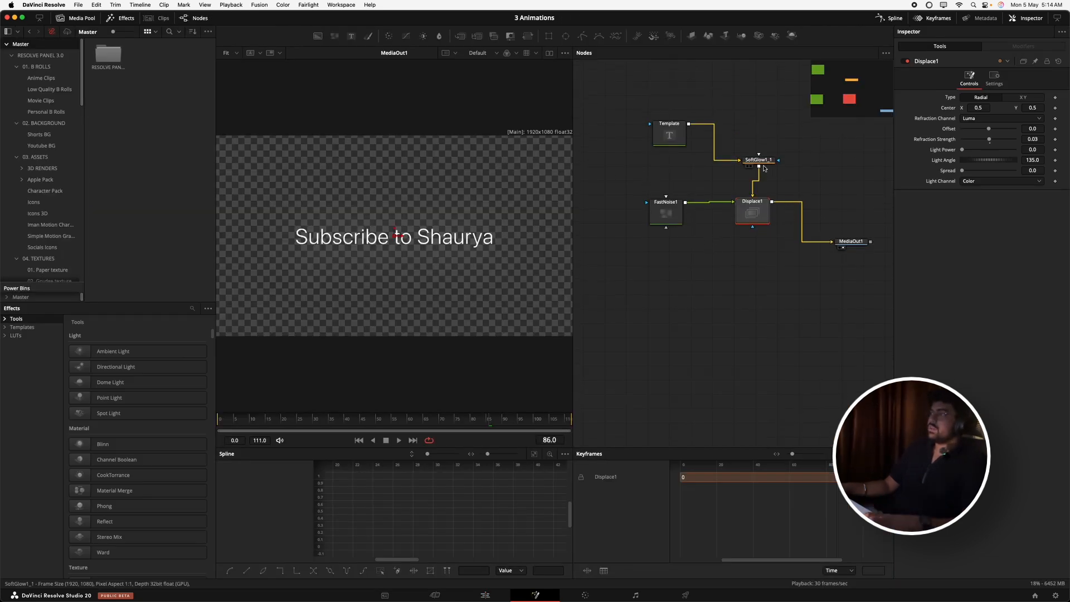
- Spread out the SoftGlow, Displace and FastNoise nodes to tidy the node graph
{"action": "left_click_drag", "start_coordinate": [755, 162], "coordinate": [746, 117]}
{"action": "left_click", "coordinate": [757, 202]}
{"action": "left_click_drag", "start_coordinate": [747, 206], "coordinate": [744, 215]}
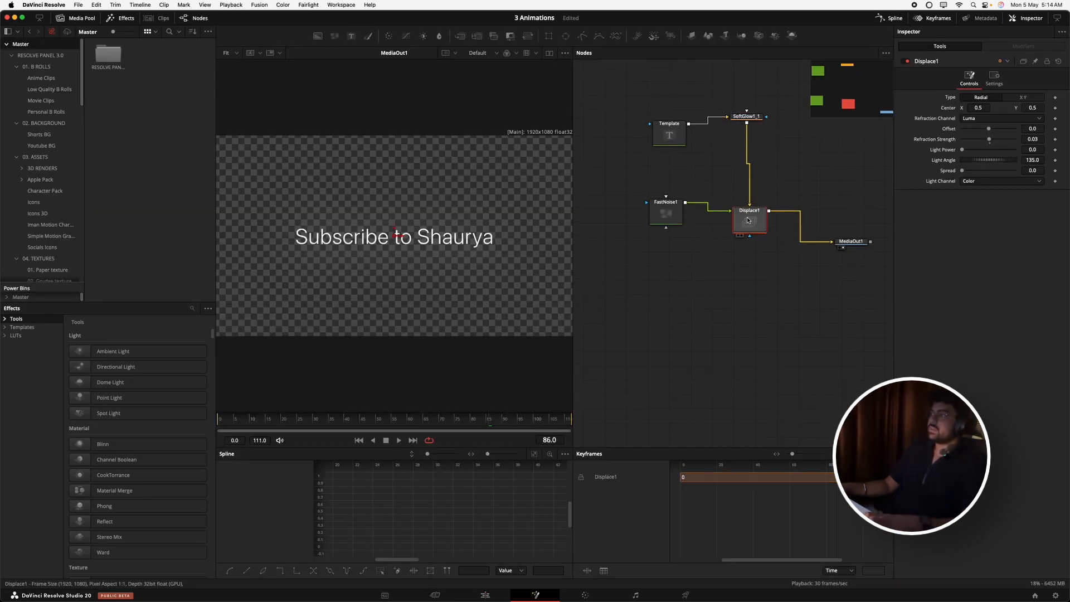
{"action": "left_click_drag", "start_coordinate": [668, 208], "coordinate": [665, 220]}
- Set the Template text's font to Roboto Condensed Regular
{"action": "left_click", "coordinate": [668, 134]}
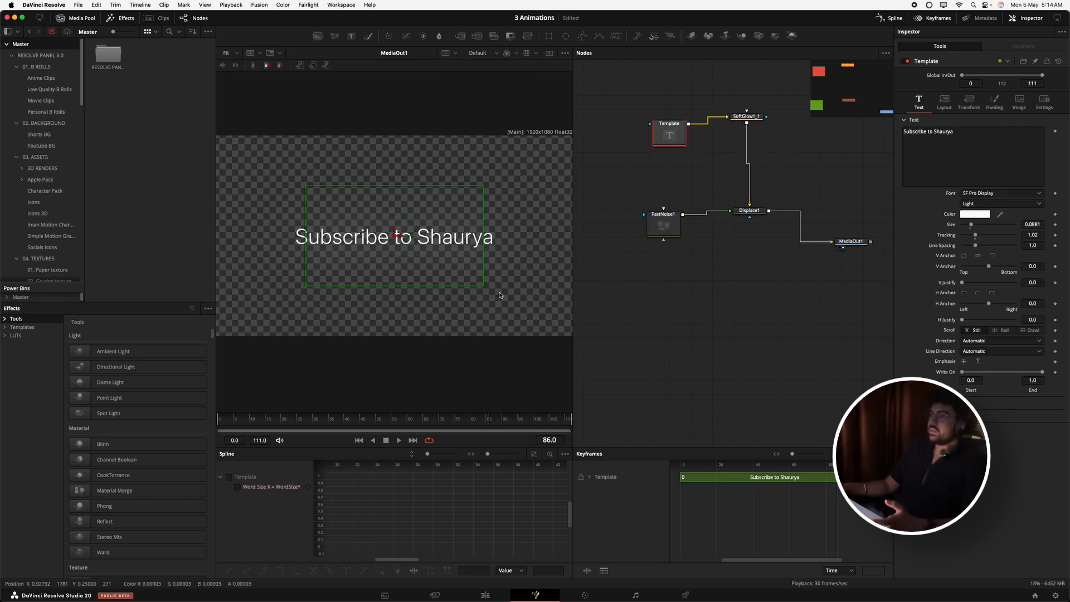
{"action": "left_click", "coordinate": [979, 195]}
{"action": "left_click", "coordinate": [995, 268]}
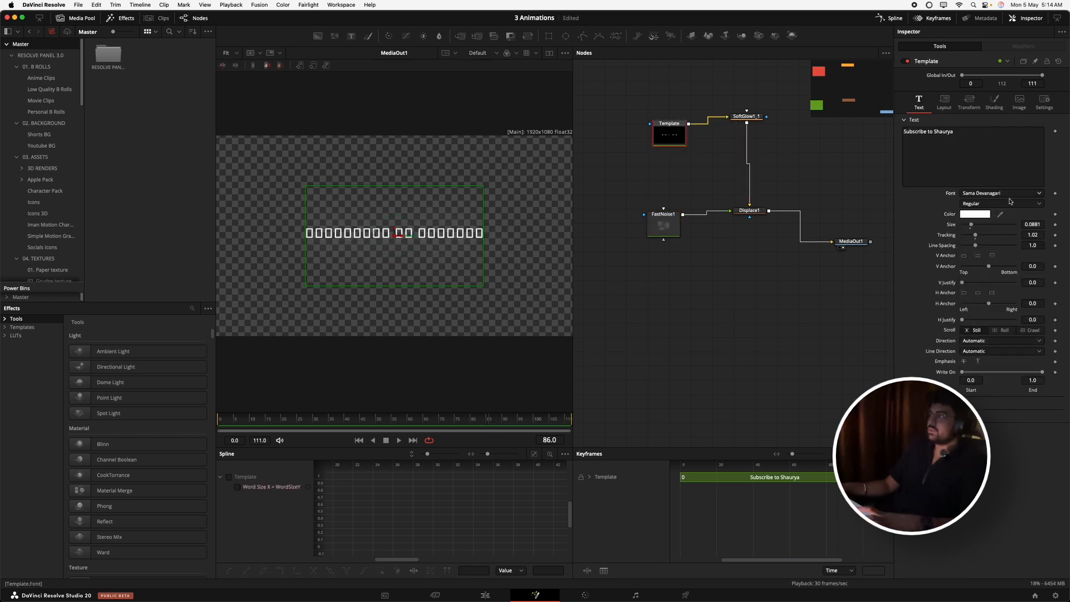
{"action": "left_click", "coordinate": [1009, 194]}
{"action": "left_click", "coordinate": [1008, 207]}
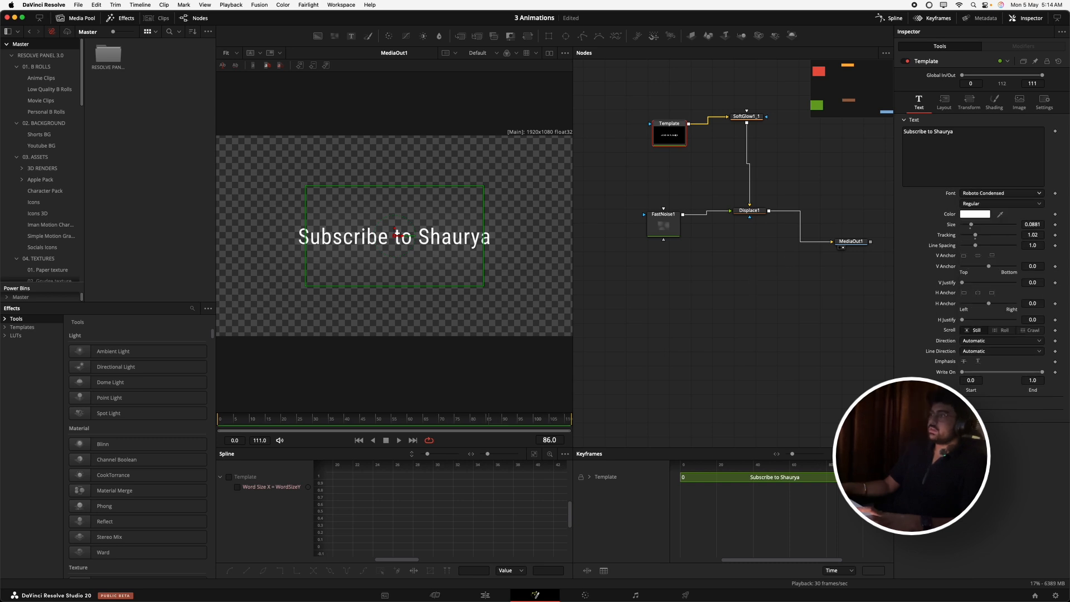
- Show FastNoise1 in the viewer, set its Y Scale to 20 and play the horizontal noise lines
{"action": "left_click", "coordinate": [663, 225]}
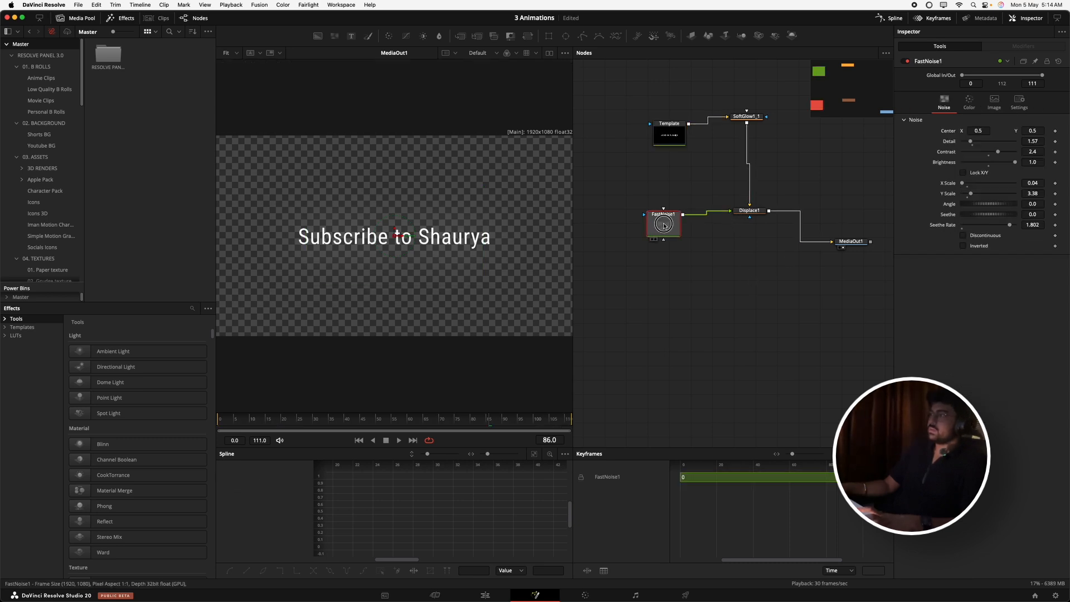
{"action": "left_click_drag", "start_coordinate": [663, 225], "coordinate": [660, 229]}
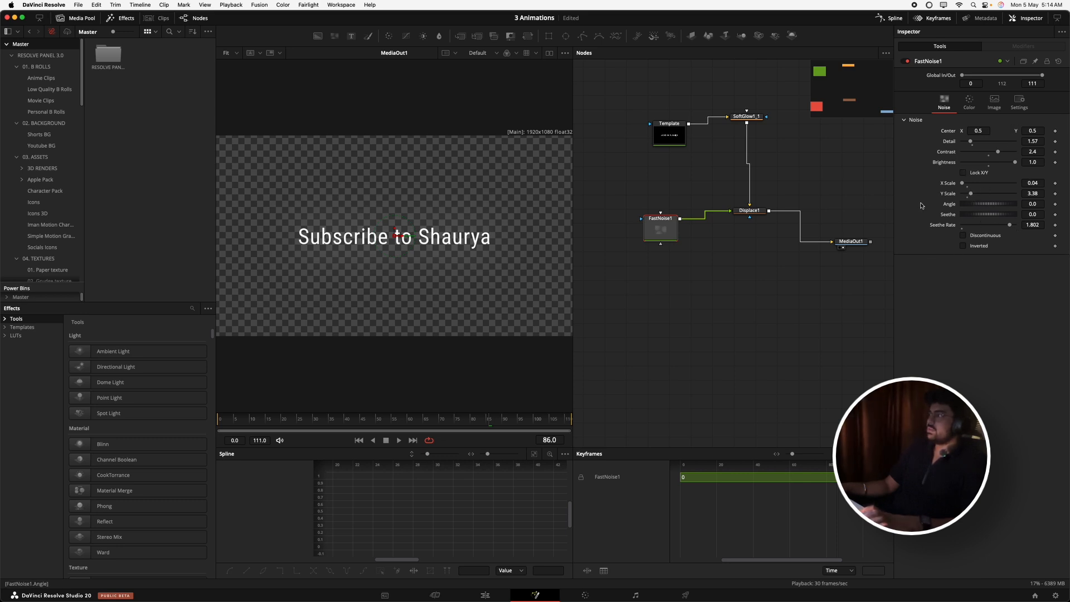
{"action": "left_click_drag", "start_coordinate": [673, 232], "coordinate": [550, 202]}
{"action": "key", "text": "space"}
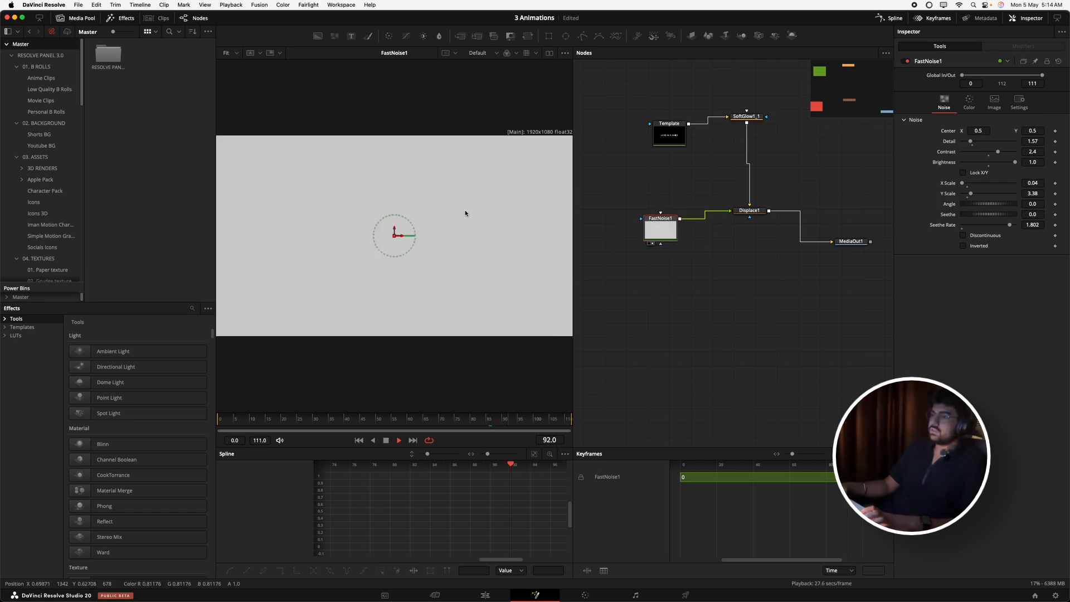
{"action": "key", "text": "space"}
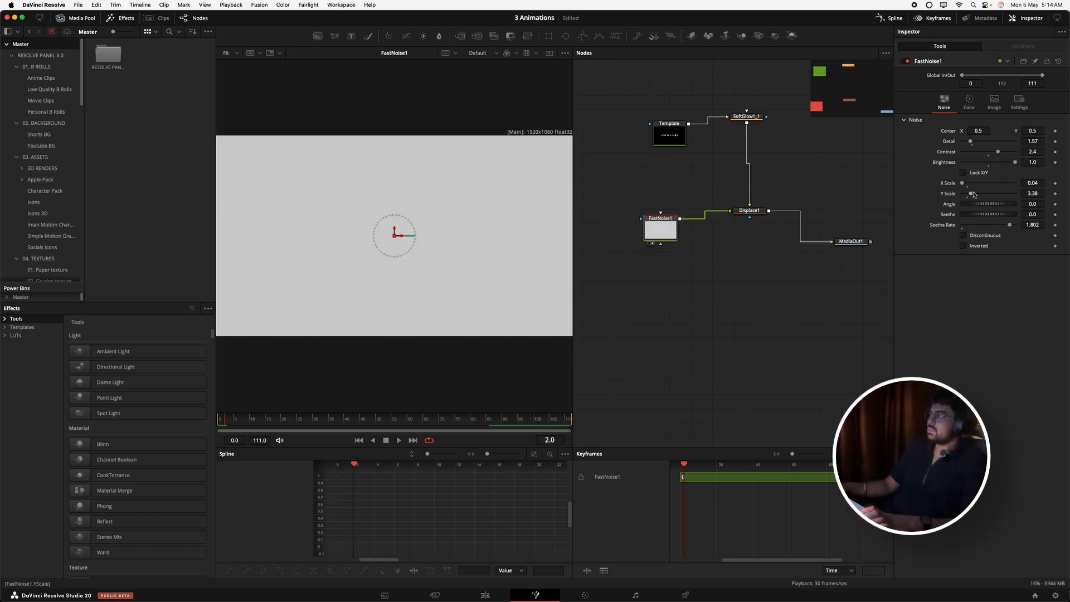
{"action": "left_click_drag", "start_coordinate": [971, 193], "coordinate": [1032, 192]}
{"action": "key", "text": "space"}
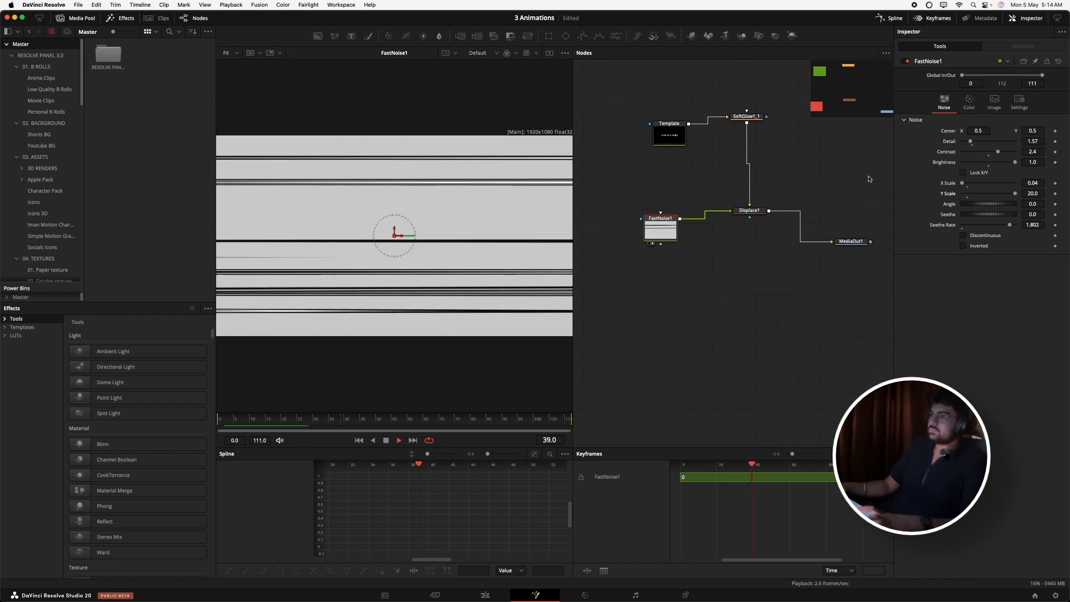
- Reset the FastNoise colour gradient to its default black-to-white ramp
{"action": "left_click", "coordinate": [972, 103]}
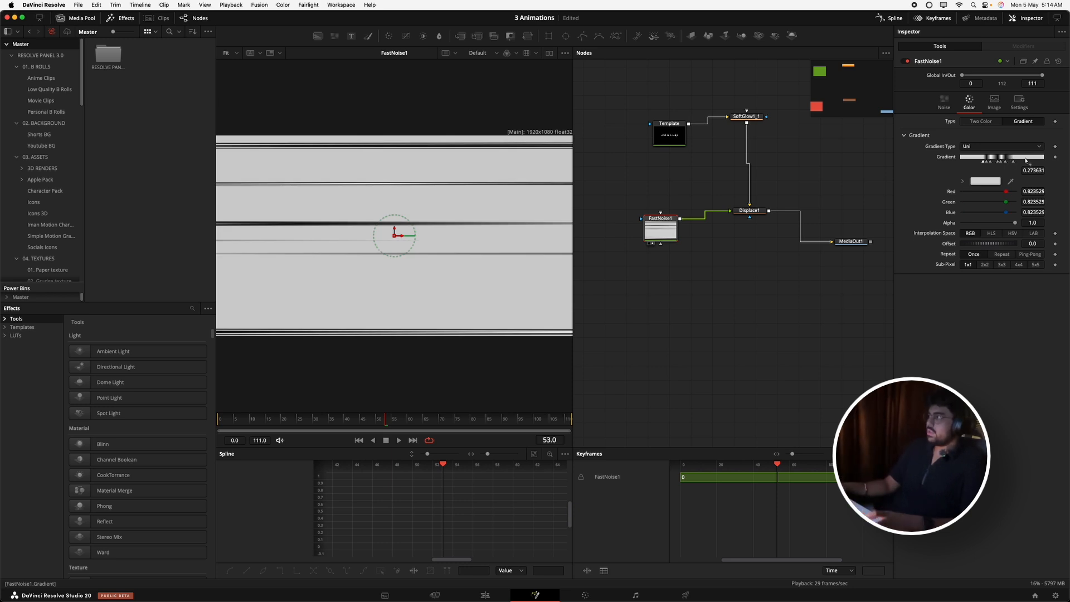
{"action": "left_click", "coordinate": [1023, 147]}
{"action": "left_click", "coordinate": [962, 158]}
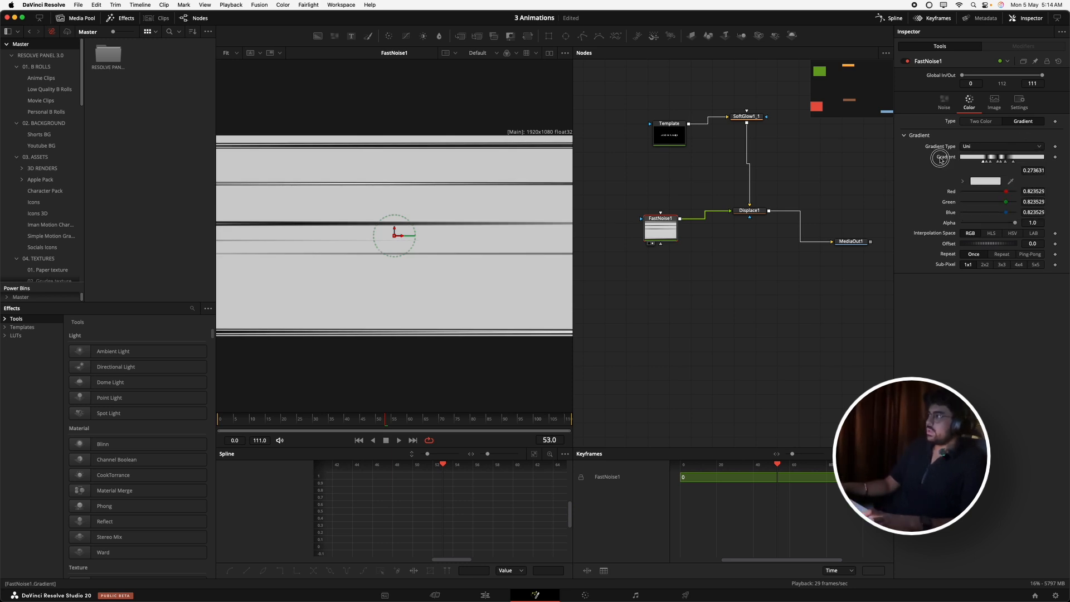
{"action": "double_click", "coordinate": [940, 158]}
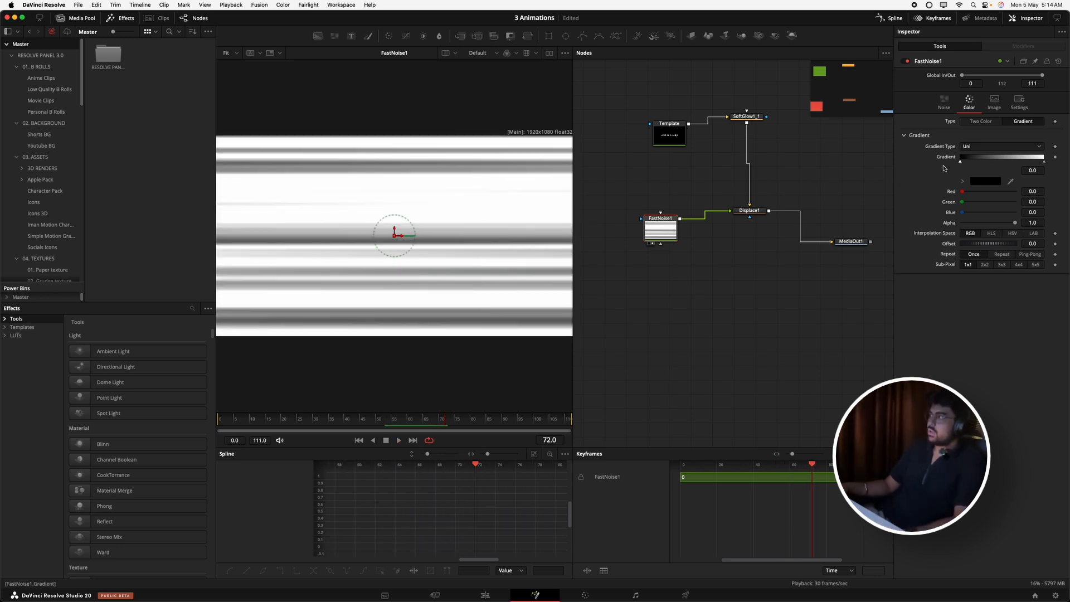
- Add and reposition stops past the middle of the noise gradient and set the stop at about 0.68 to black
{"action": "left_click_drag", "start_coordinate": [960, 163], "coordinate": [1017, 163]}
{"action": "left_click", "coordinate": [1042, 159]}
{"action": "left_click", "coordinate": [1007, 160]}
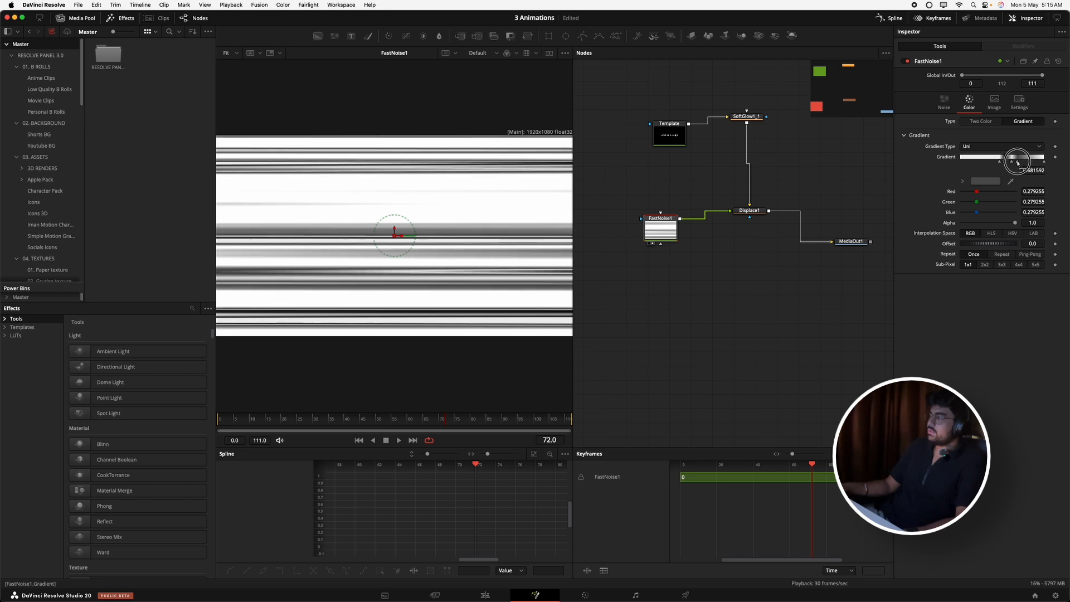
{"action": "left_click", "coordinate": [986, 181]}
{"action": "left_click_drag", "start_coordinate": [917, 316], "coordinate": [946, 345]}
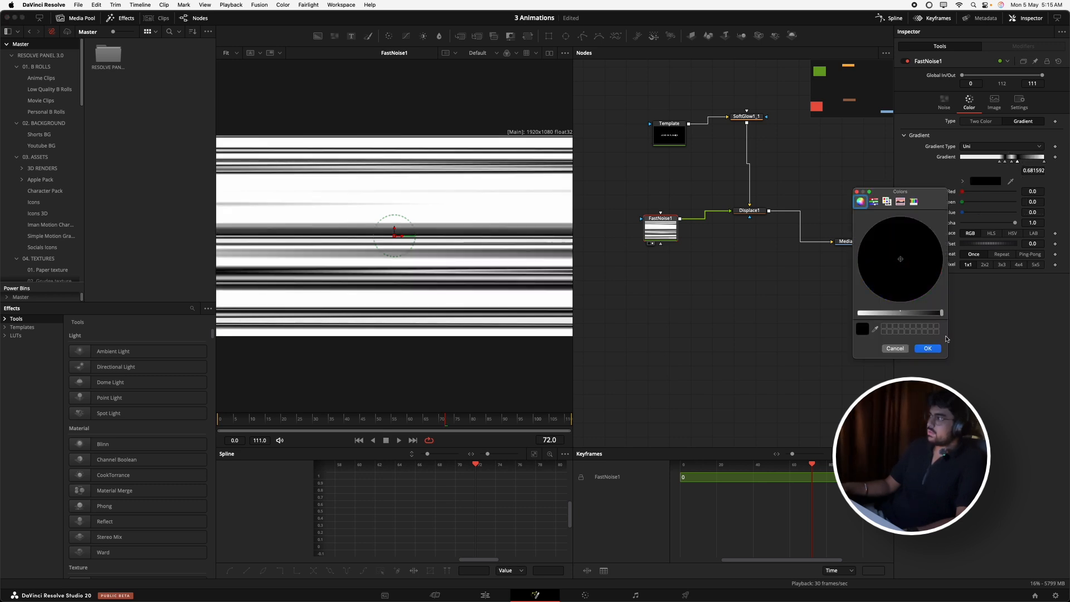
{"action": "key", "text": "Return"}
- Add near-white stops to the noise gradient and position them at about 0.74, 0.38 and 0.40 around the dark bands
{"action": "left_click", "coordinate": [986, 158]}
{"action": "left_click_drag", "start_coordinate": [987, 161], "coordinate": [1022, 162]}
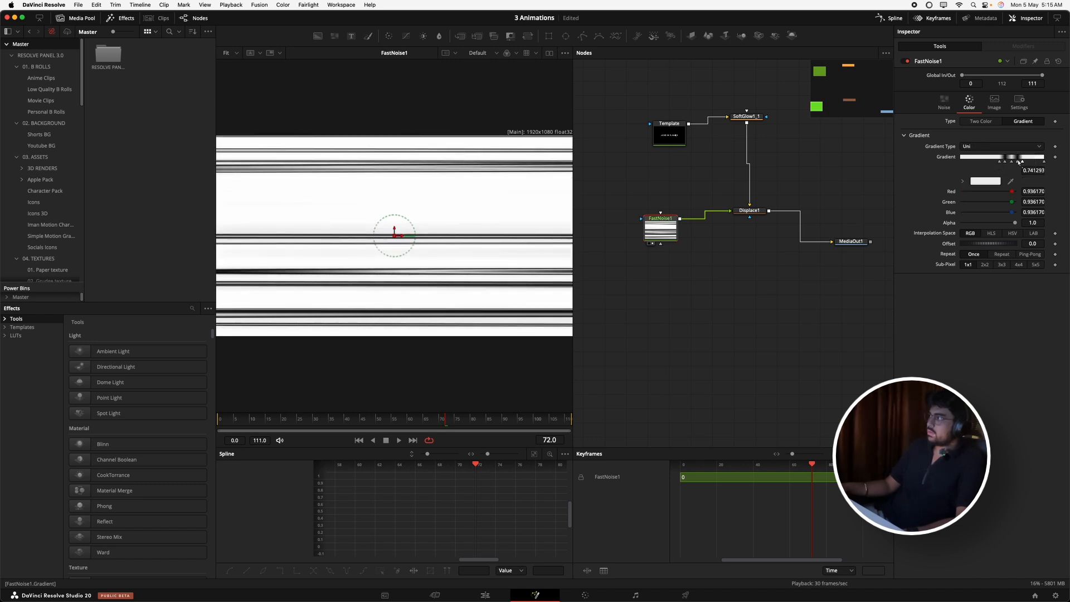
{"action": "left_click", "coordinate": [1018, 159]}
{"action": "left_click_drag", "start_coordinate": [1018, 161], "coordinate": [993, 162]}
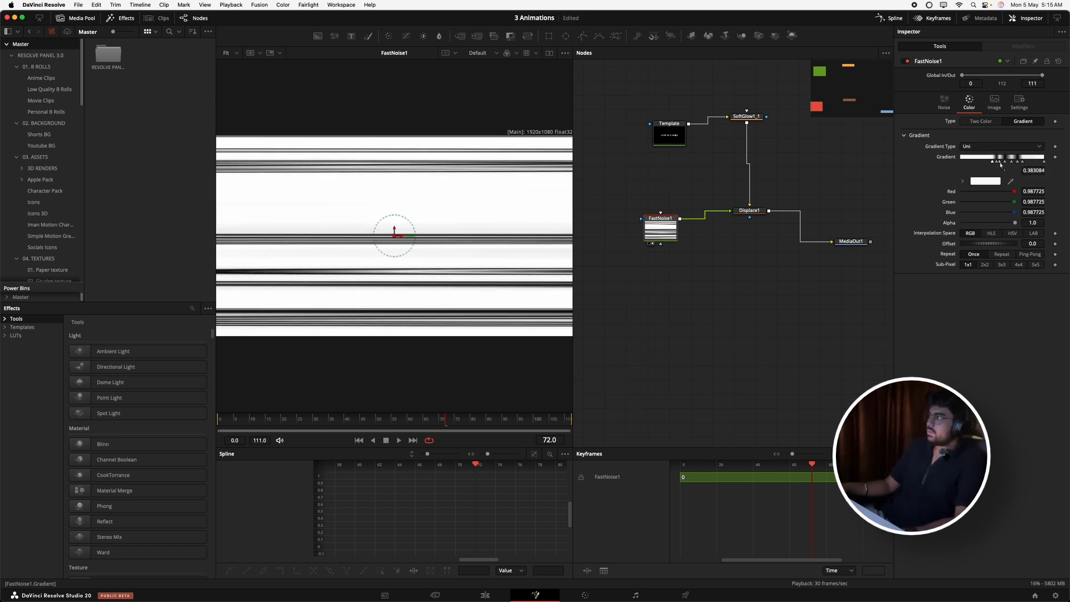
{"action": "left_click_drag", "start_coordinate": [993, 164], "coordinate": [993, 162]}
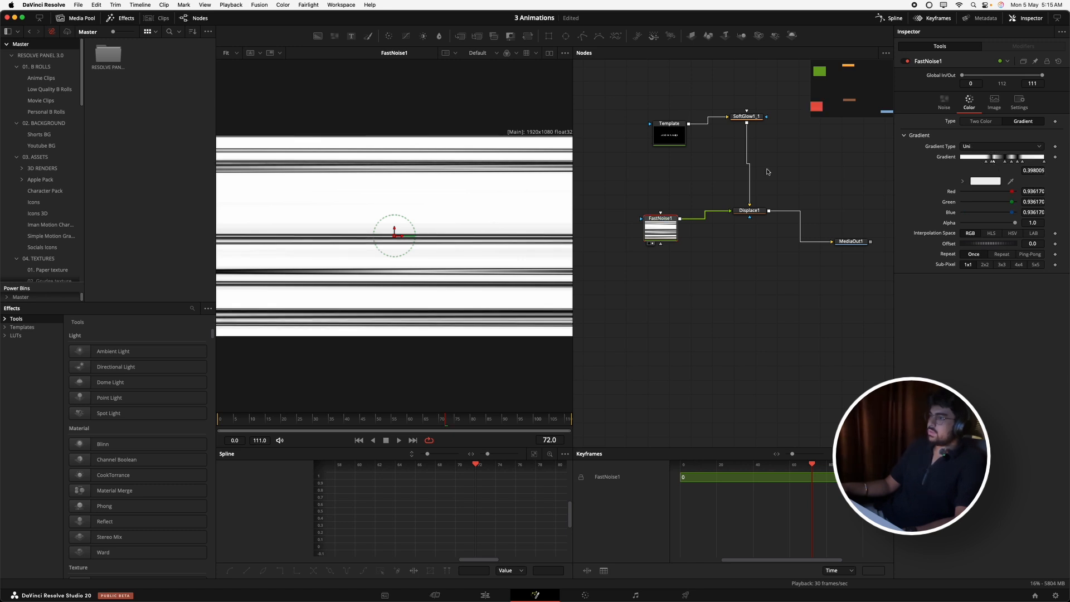
- Set the FastNoise contrast to 1.527 and seethe rate to 1.291 while previewing the moving lines
{"action": "left_click", "coordinate": [944, 102]}
{"action": "key", "text": "Tab"}
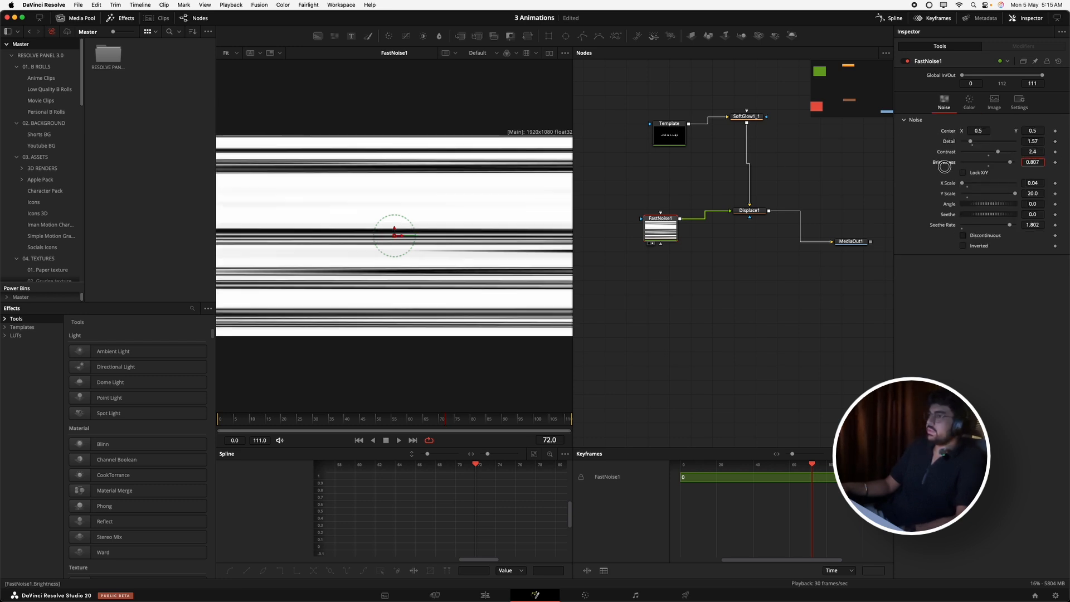
{"action": "left_click_drag", "start_coordinate": [1034, 154], "coordinate": [669, 160]}
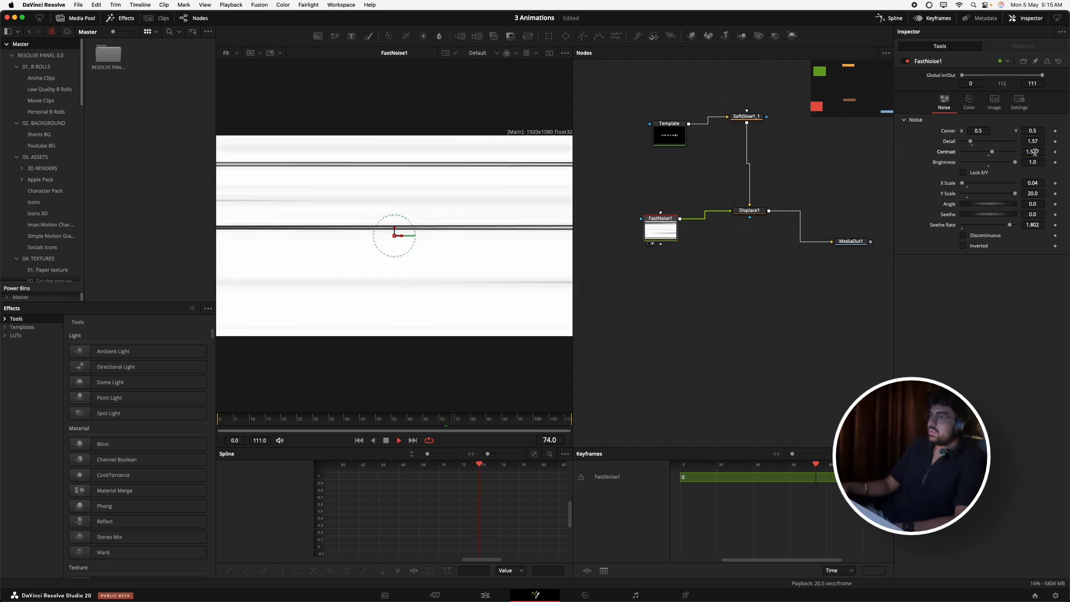
{"action": "left_click_drag", "start_coordinate": [1039, 226], "coordinate": [823, 229]}
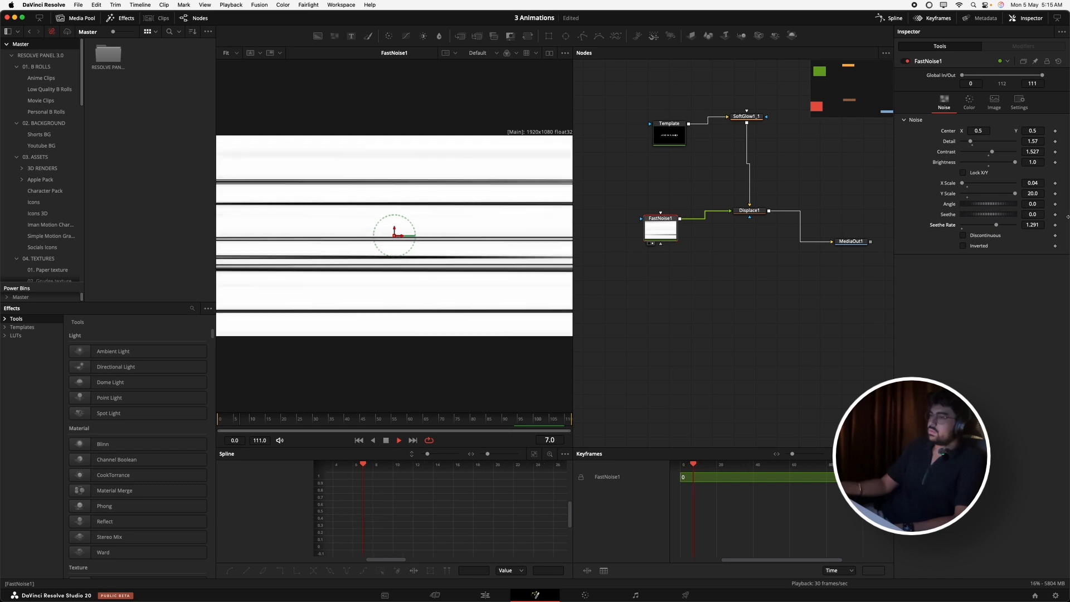
{"action": "key", "text": "space"}
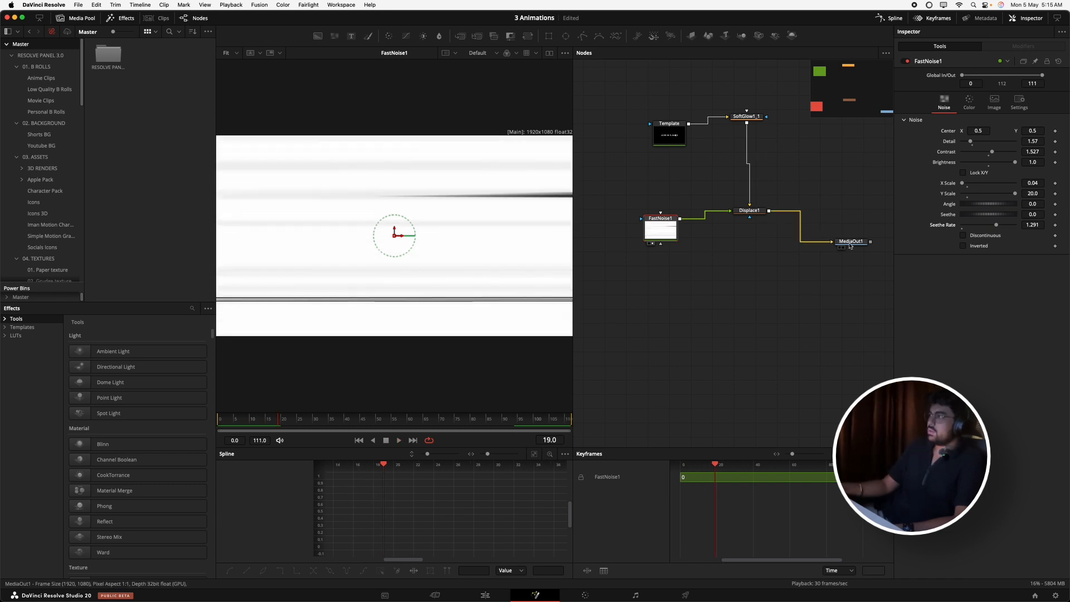
- Show MediaOut1 in the viewer and play the Subscribe title to check the displacement effect
{"action": "left_click_drag", "start_coordinate": [850, 241], "coordinate": [445, 231]}
{"action": "key", "text": "space"}
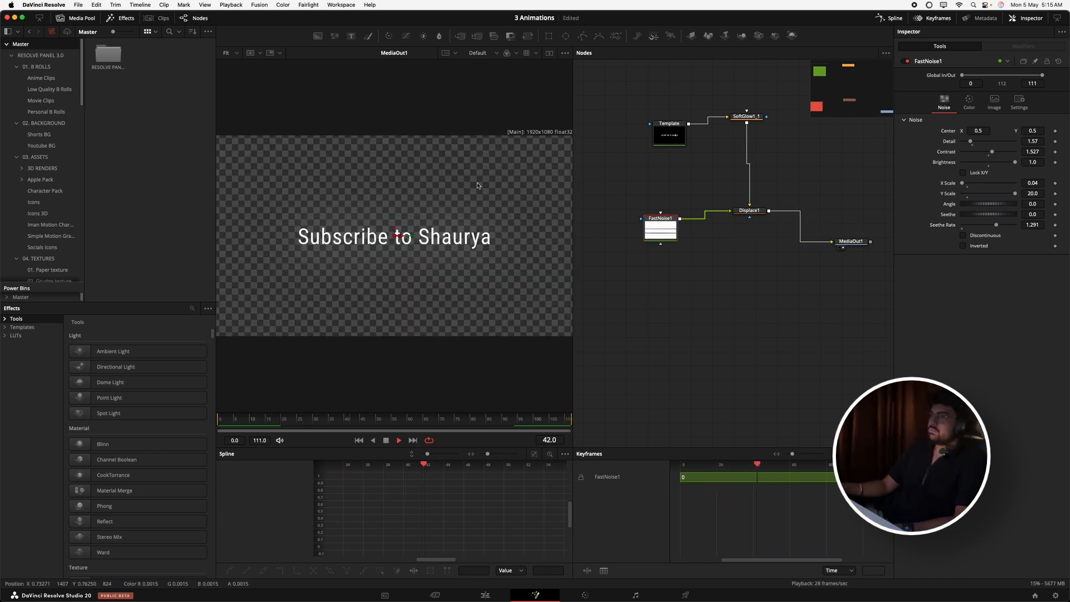
{"action": "key", "text": "space"}
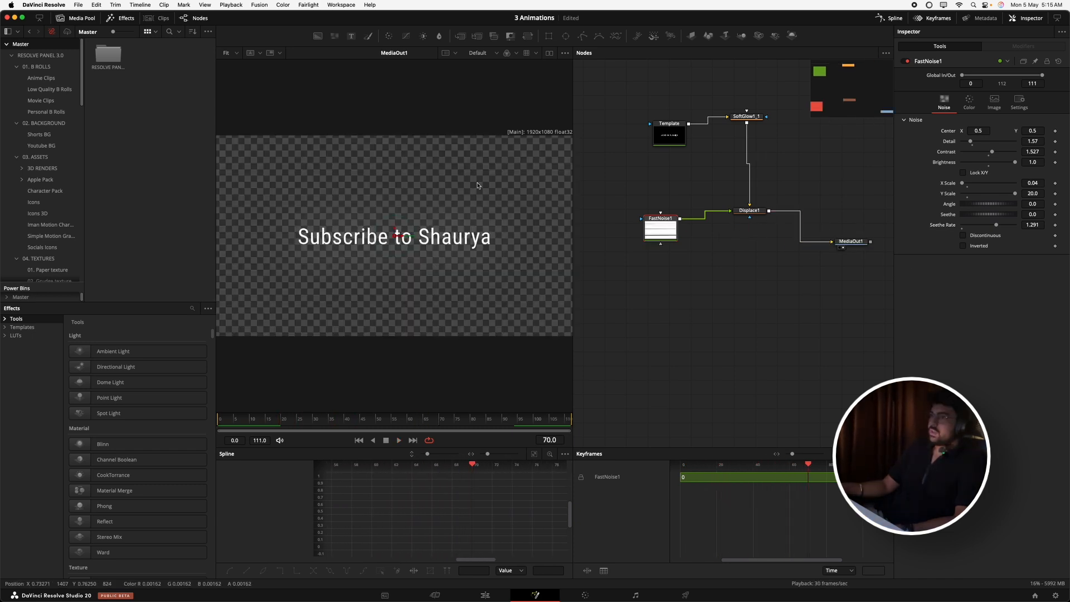
- Clear the Template node's text by resetting it to its default
{"action": "left_click", "coordinate": [683, 130]}
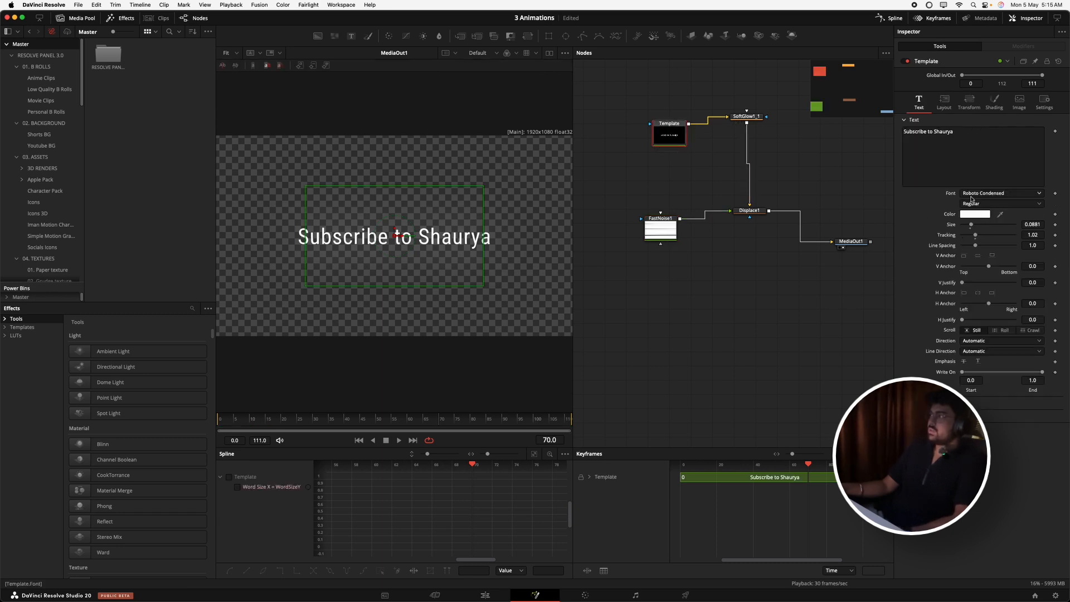
{"action": "left_click", "coordinate": [971, 195]}
{"action": "left_click", "coordinate": [972, 193]}
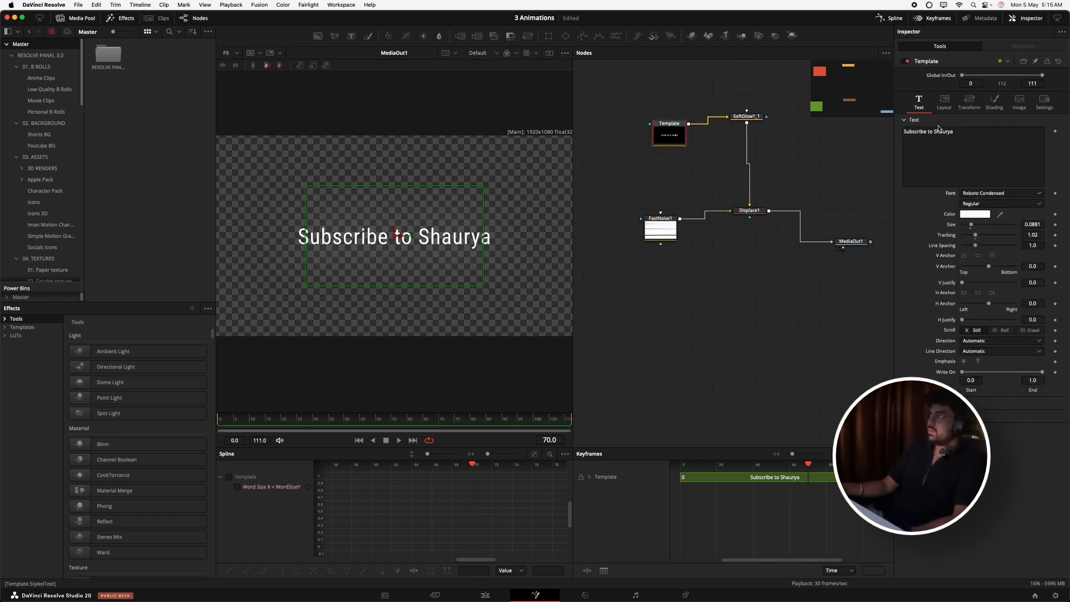
{"action": "right_click", "coordinate": [1008, 158]}
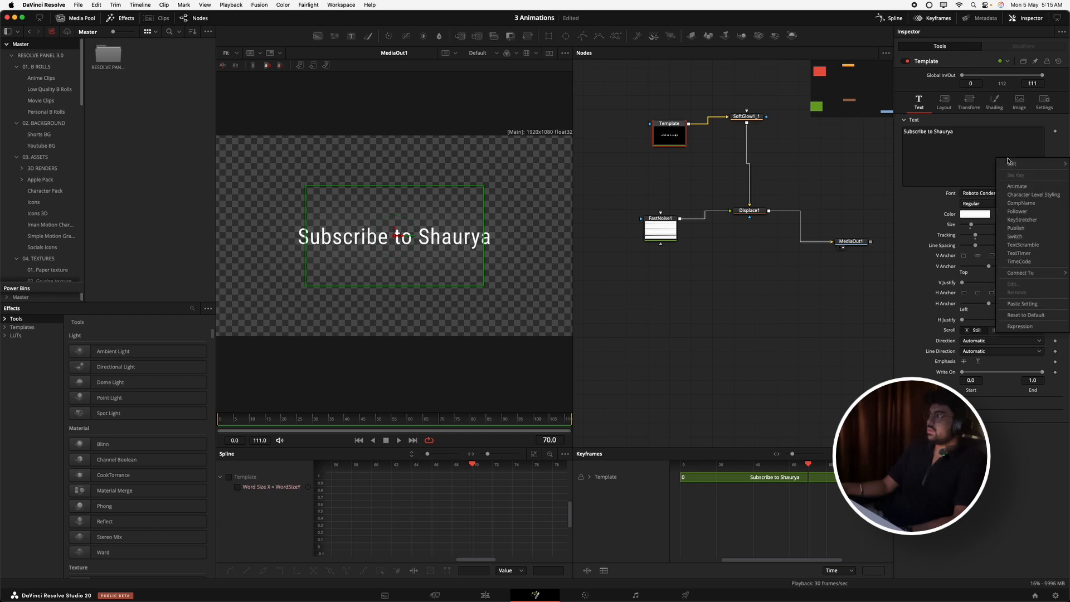
{"action": "left_click", "coordinate": [1029, 316]}
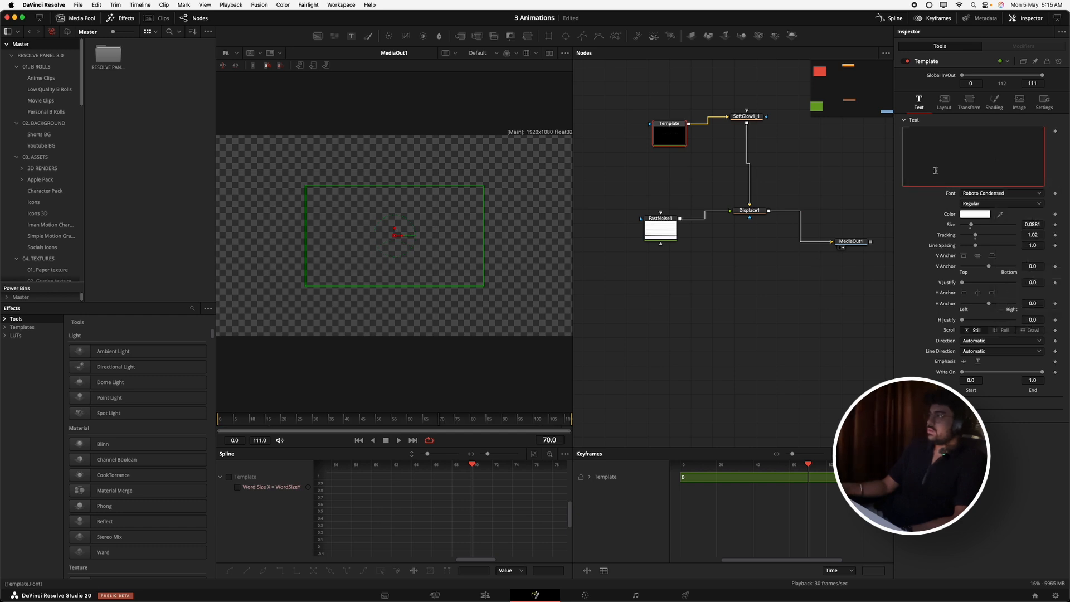
{"action": "left_click", "coordinate": [934, 211]}
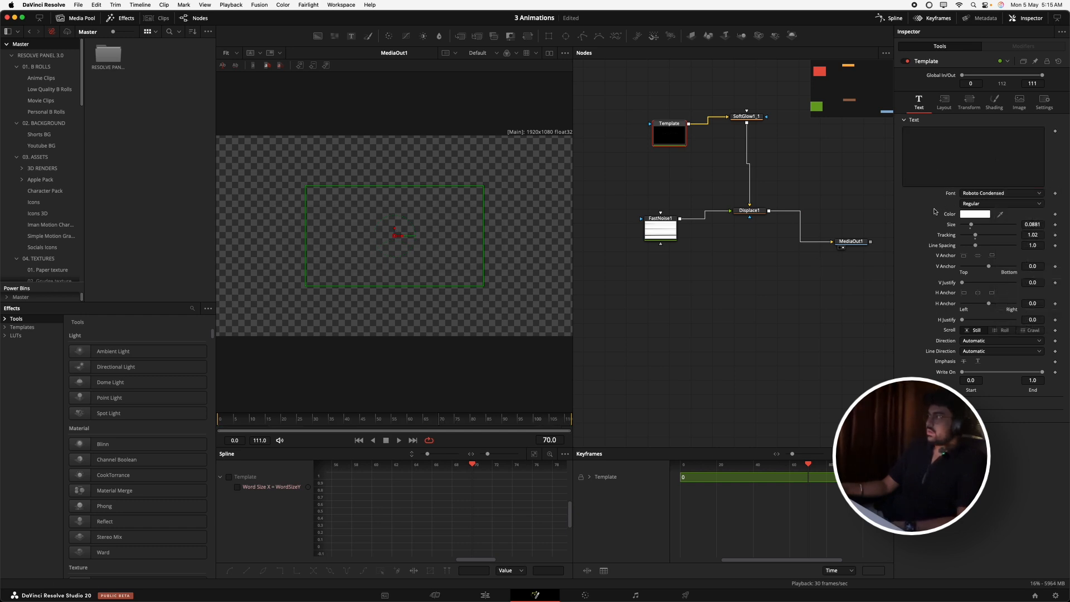
- Reset the Template's font settings to default and enter "hello world" with "sgiewgfkeawfgiwehgf" on a second line
{"action": "right_click", "coordinate": [970, 201]}
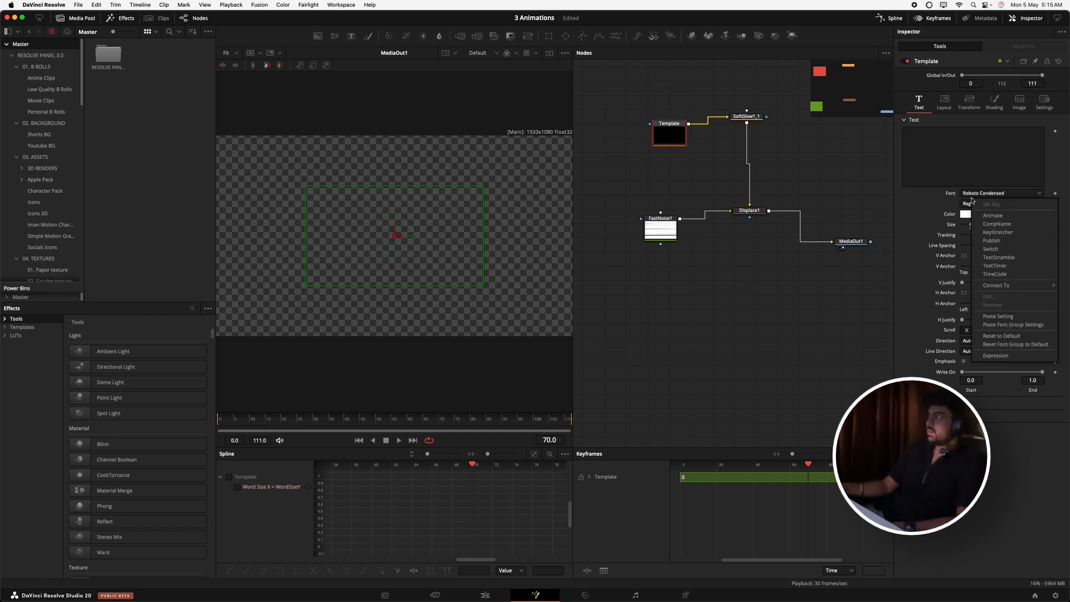
{"action": "left_click", "coordinate": [996, 343]}
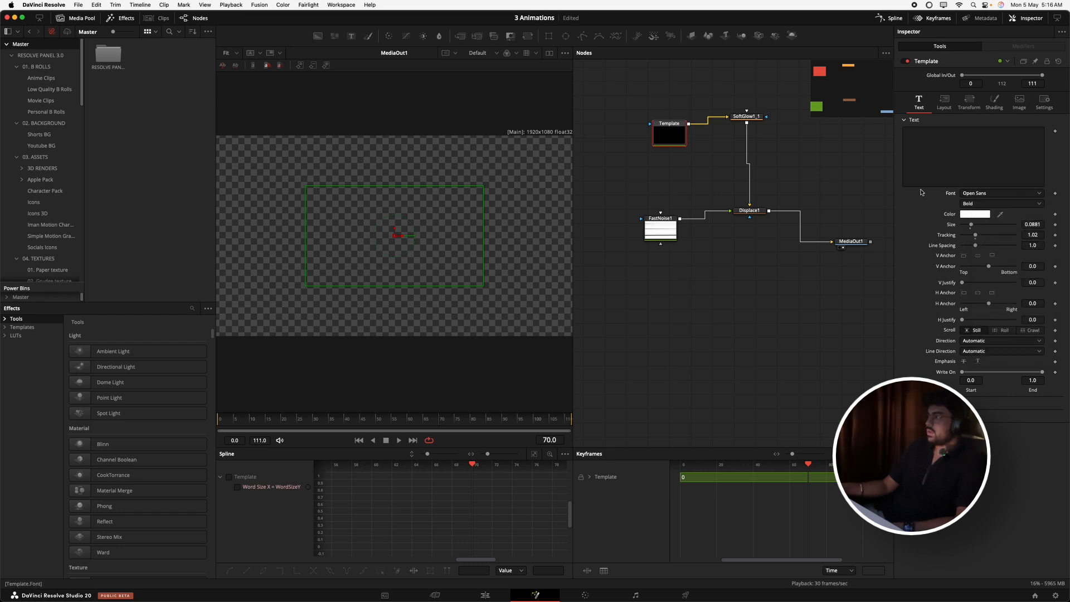
{"action": "left_click", "coordinate": [944, 158]}
{"action": "type", "text": "h"}
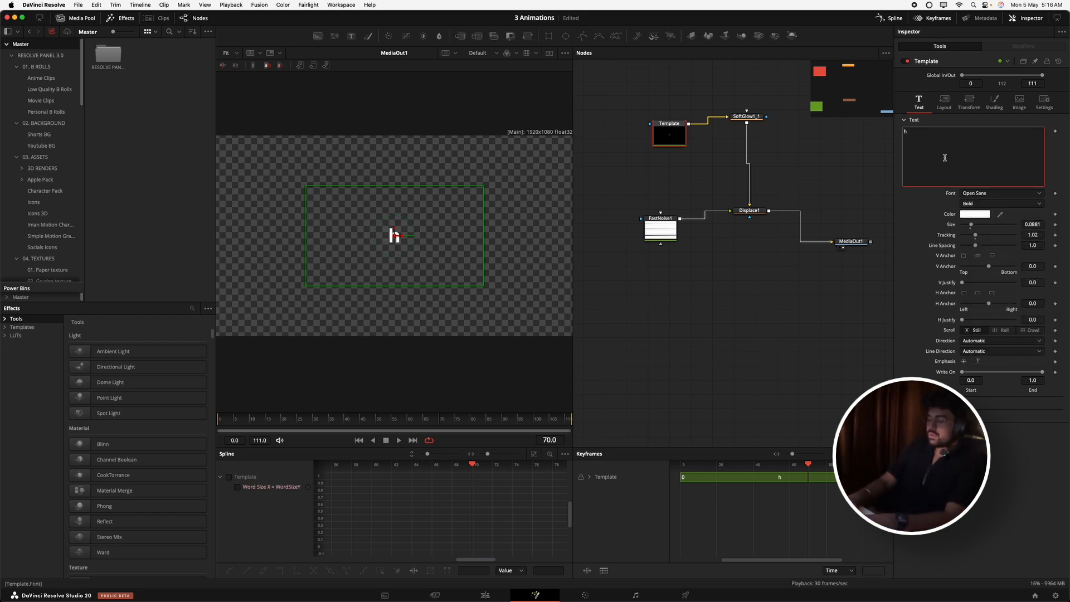
{"action": "type", "text": "ello worl"}
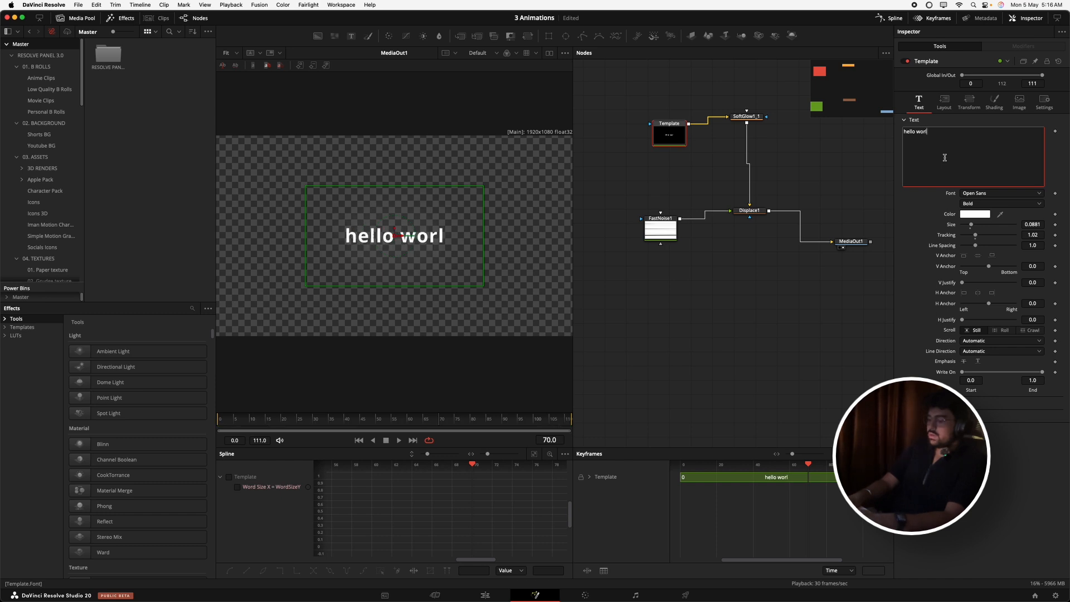
{"action": "type", "text": "d"}
{"action": "key", "text": "Return"}
{"action": "type", "text": "sgiewgfkeawfgiwehgf"}
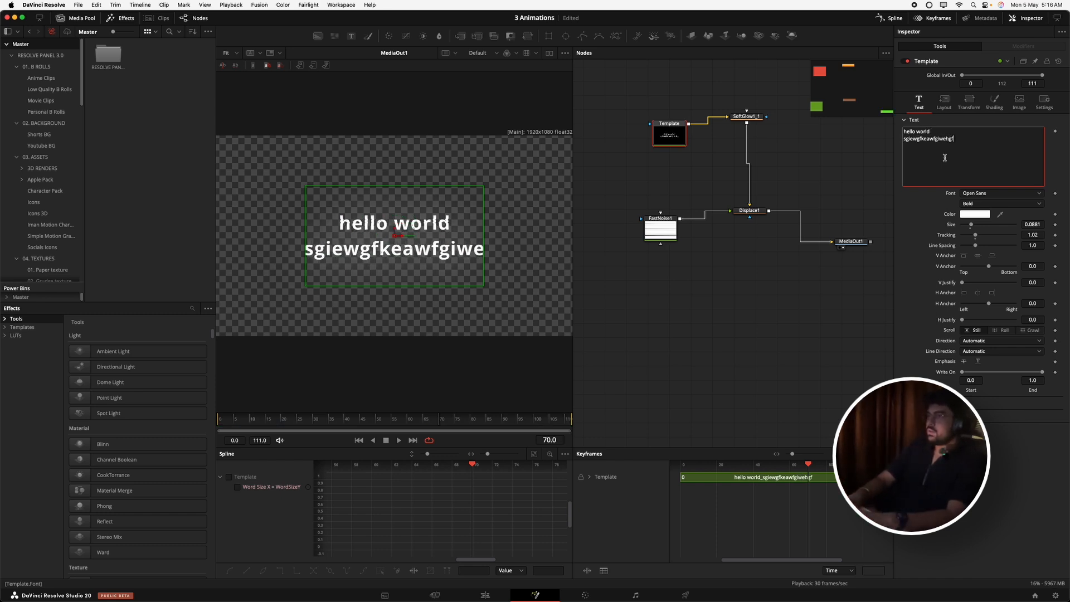
- Play the two-line title to check the effect and widen the frame around the text in the viewer
{"action": "key", "text": "space"}
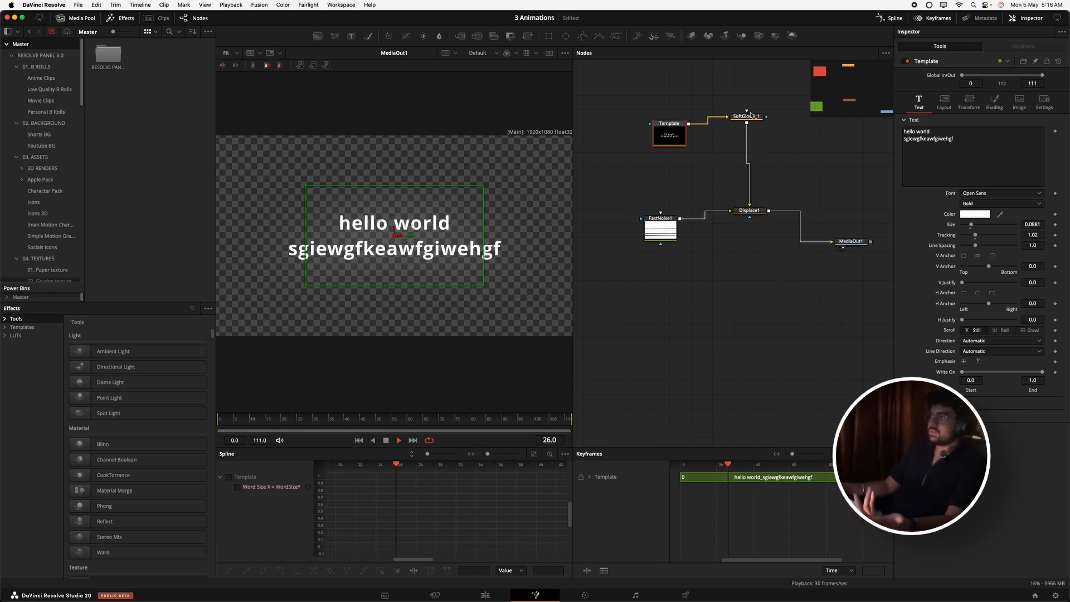
{"action": "key", "text": "space"}
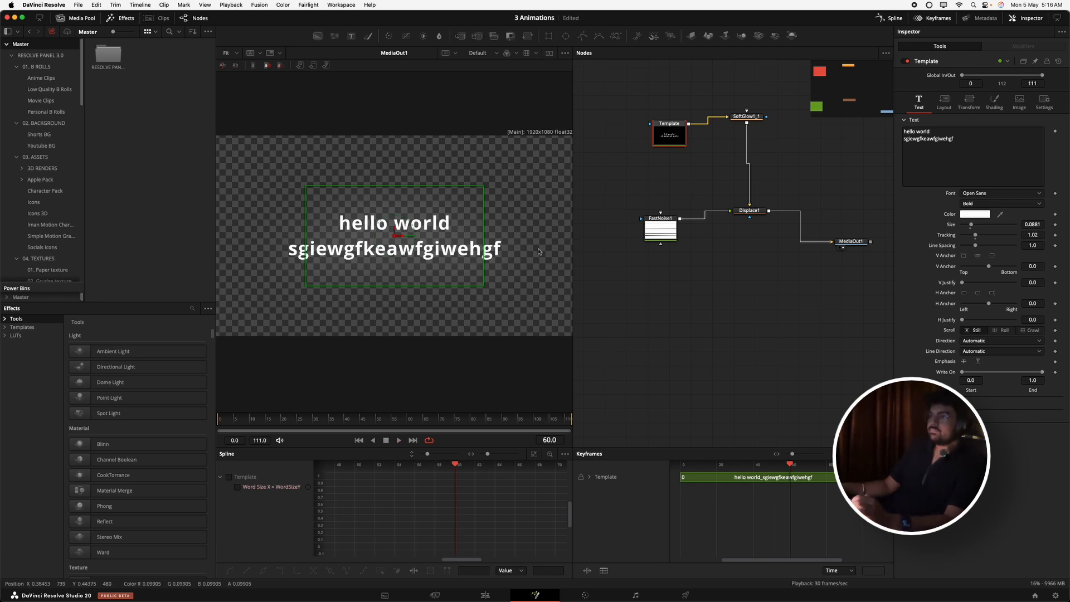
{"action": "left_click_drag", "start_coordinate": [483, 269], "coordinate": [522, 275]}
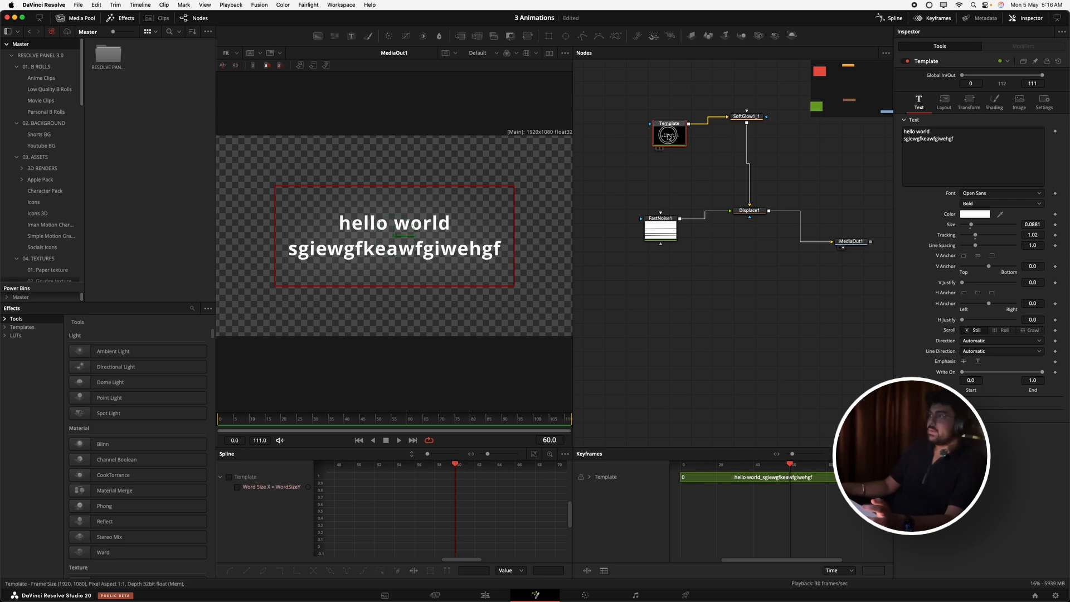
- Review the FastNoise1 node's color gradient and noise settings
{"action": "left_click", "coordinate": [660, 229]}
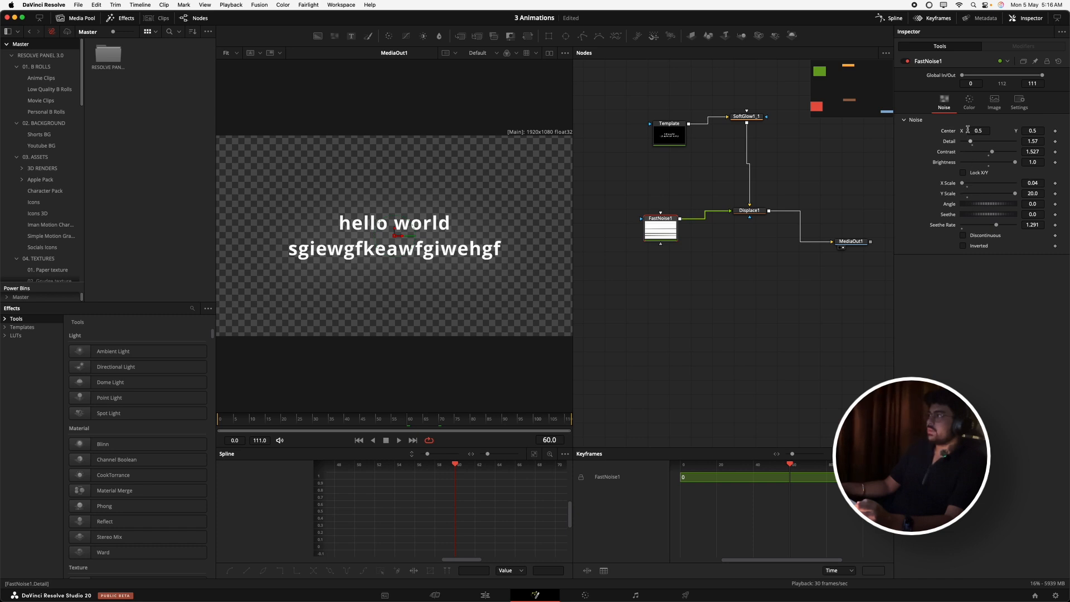
{"action": "left_click", "coordinate": [969, 101]}
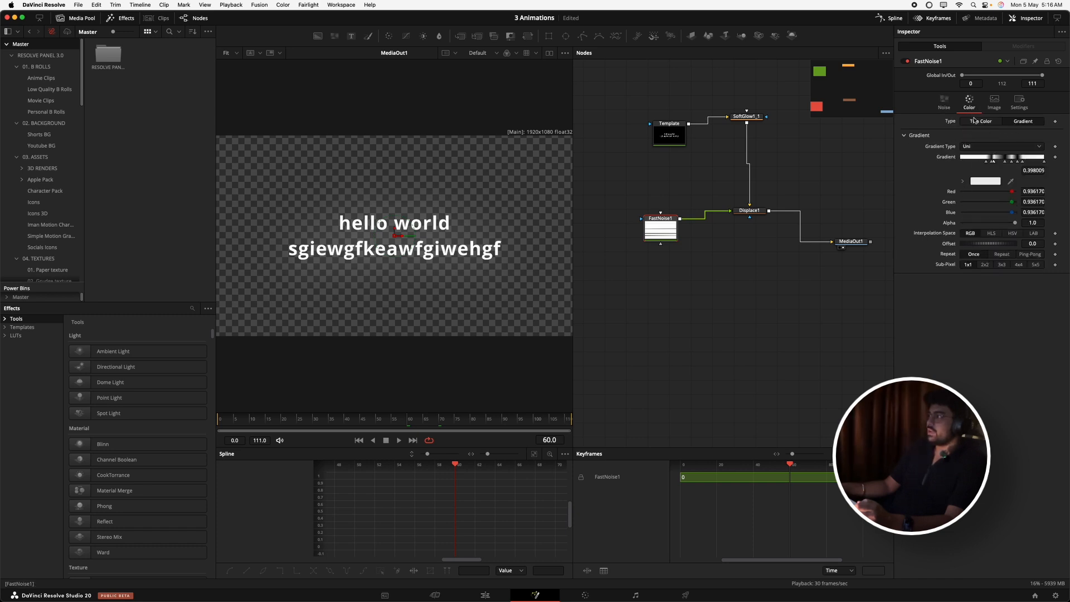
{"action": "left_click", "coordinate": [944, 101]}
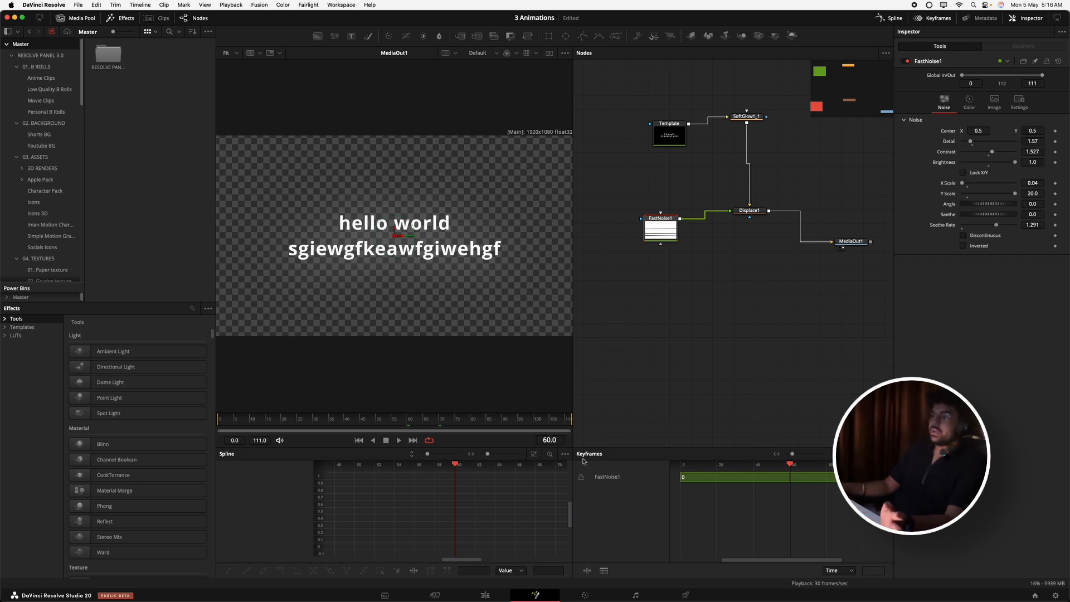
- Return to the edit timeline and move the playhead past the last Text+ clip to 00:00:32:09
{"action": "left_click", "coordinate": [496, 594]}
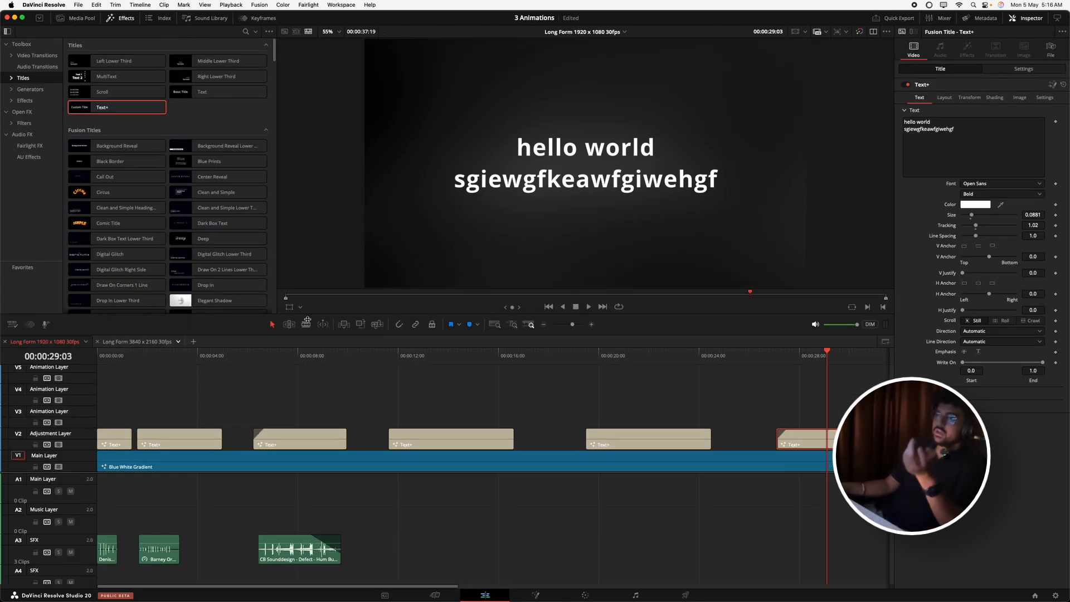
{"action": "scroll", "coordinate": [489, 395], "scroll_direction": "right", "scroll_amount": 5}
{"action": "left_click", "coordinate": [664, 361]}
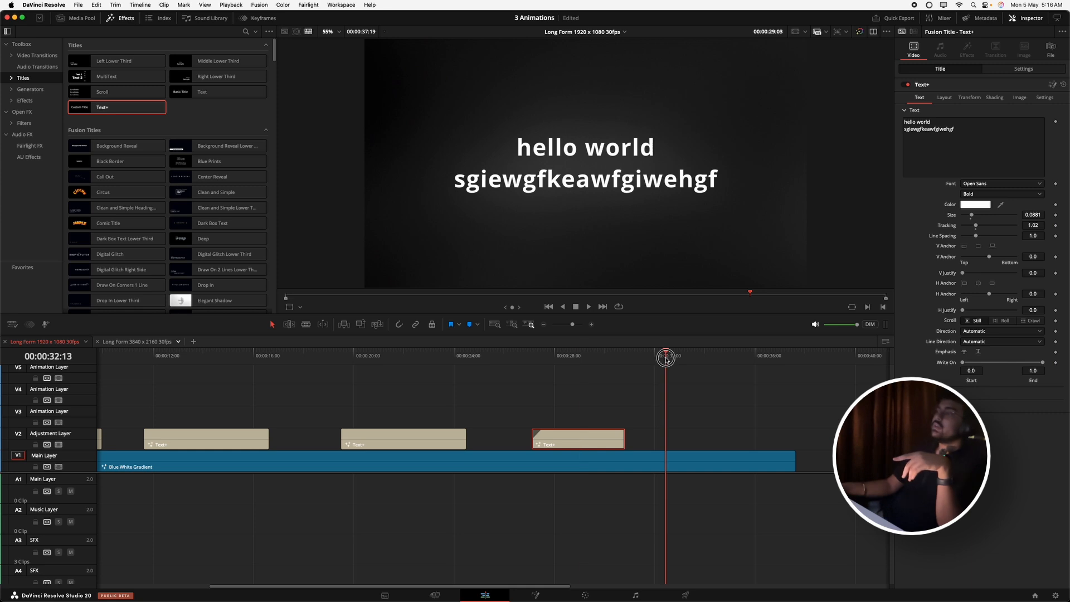
{"action": "left_click", "coordinate": [661, 362]}
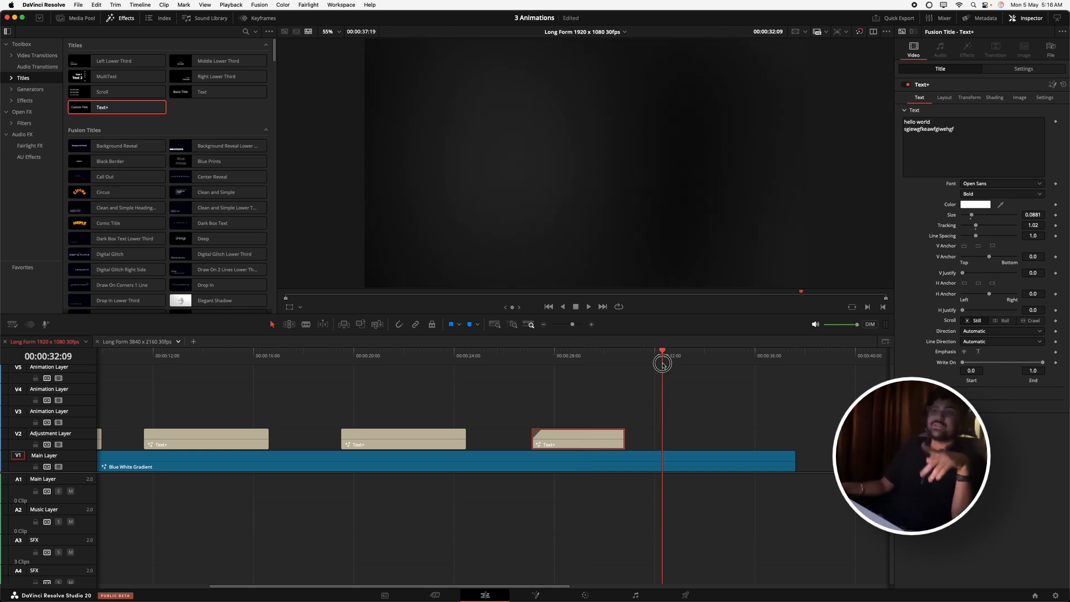
- Open the Text Animation bin in the media pool and preview the Follower LEFT preset
{"action": "left_click", "coordinate": [29, 46]}
{"action": "left_click", "coordinate": [40, 79]}
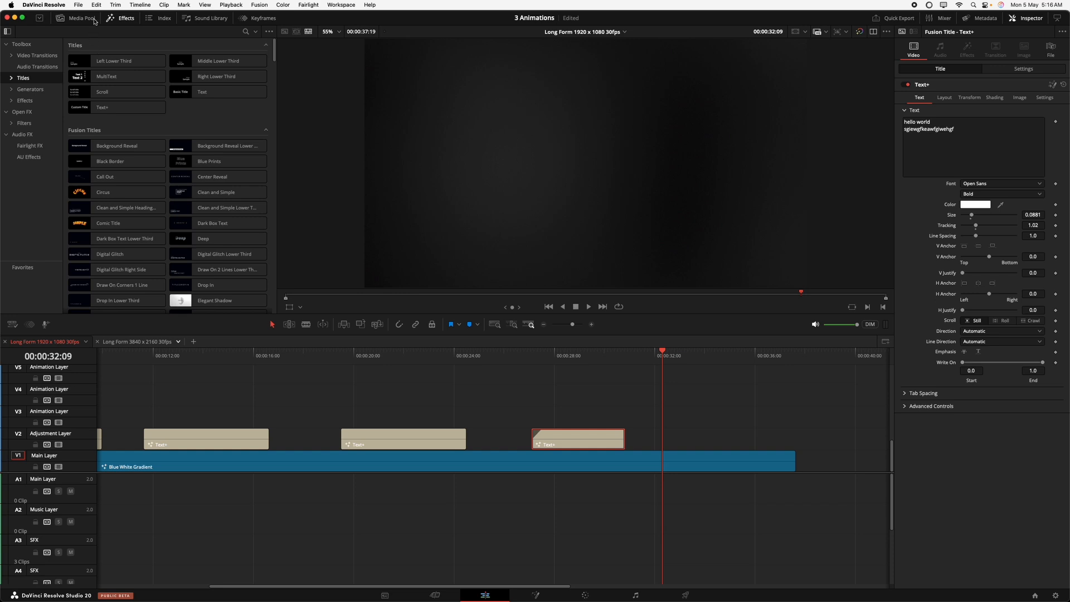
{"action": "left_click", "coordinate": [94, 19]}
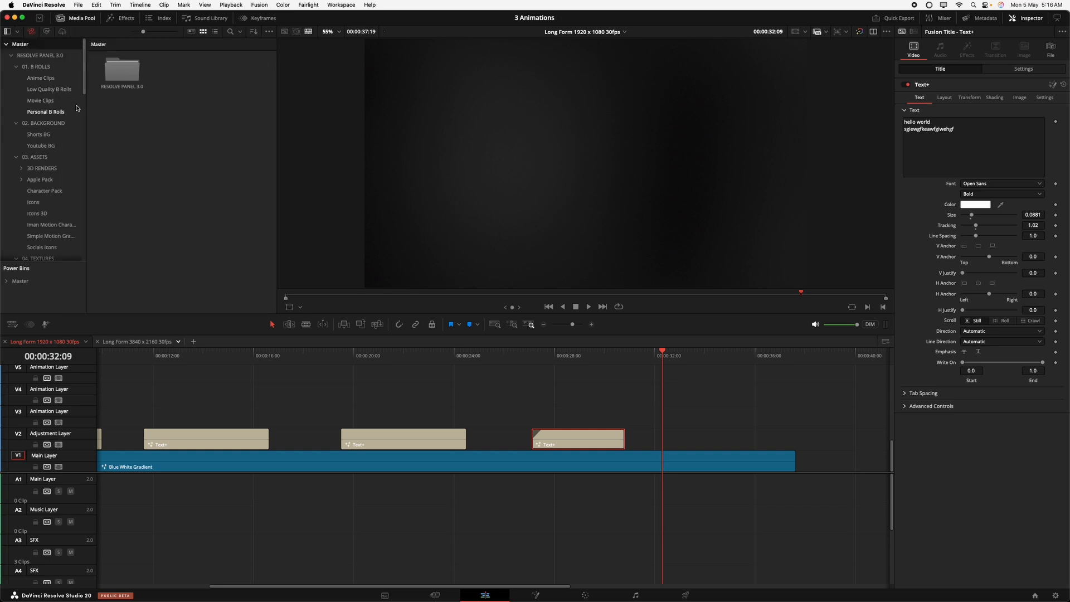
{"action": "scroll", "coordinate": [38, 139], "scroll_direction": "down", "scroll_amount": 10}
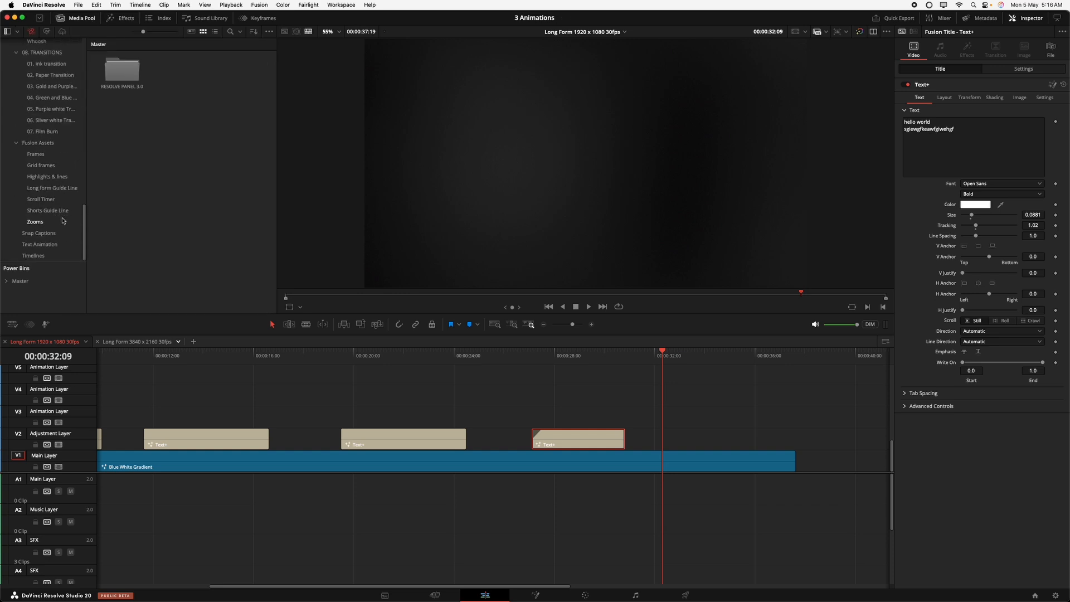
{"action": "left_click", "coordinate": [39, 244]}
{"action": "left_click", "coordinate": [116, 108]}
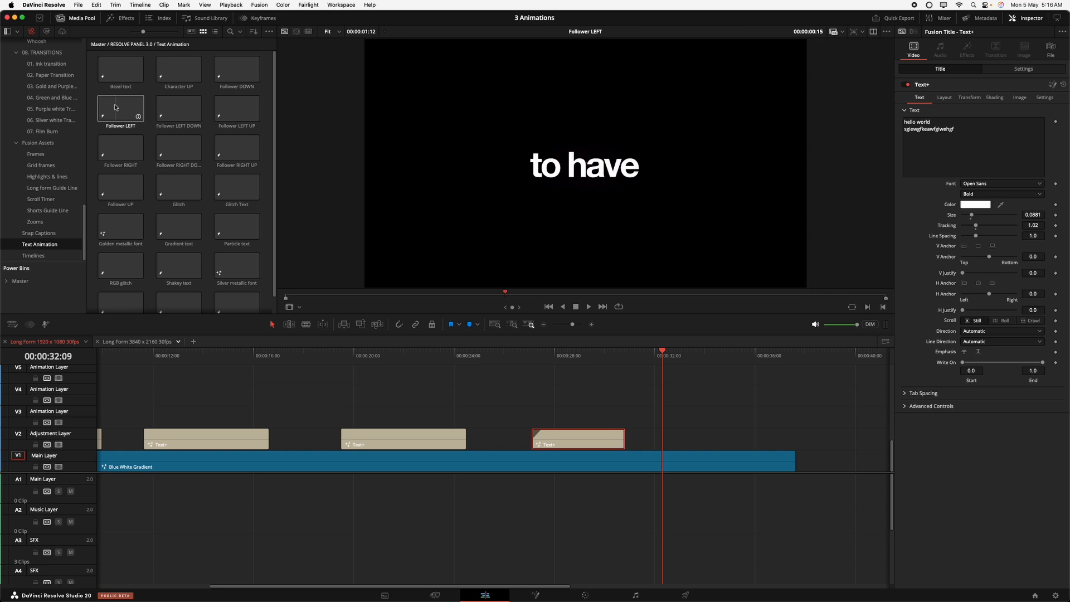
- Try out the Bezel text and Character UP presets on tracks V3 and V4, and delete both clips
{"action": "left_click_drag", "start_coordinate": [119, 71], "coordinate": [638, 422]}
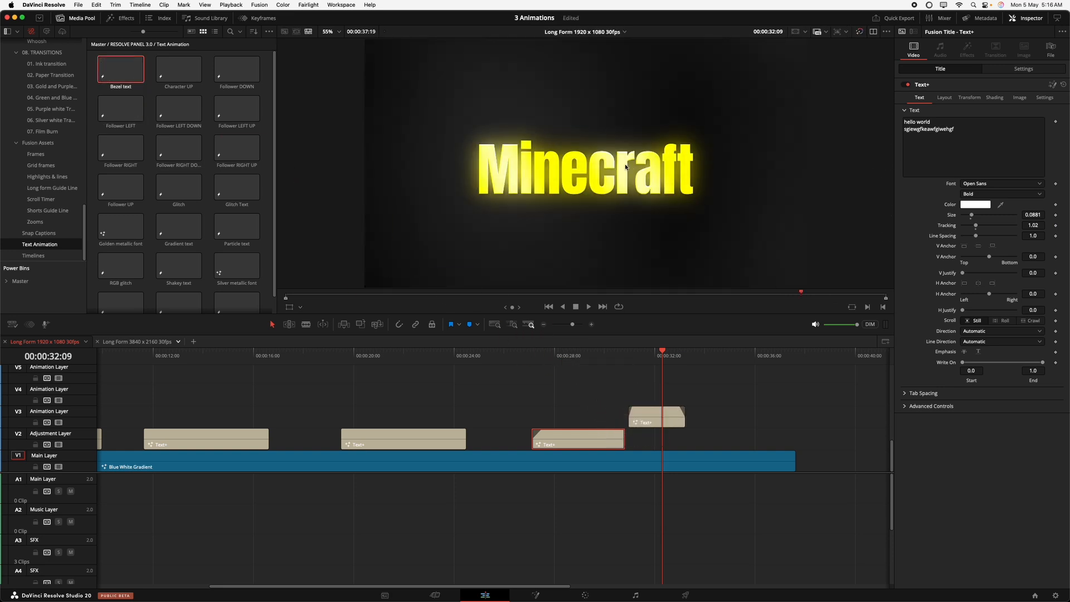
{"action": "left_click_drag", "start_coordinate": [189, 78], "coordinate": [638, 408]}
{"action": "left_click", "coordinate": [640, 361]}
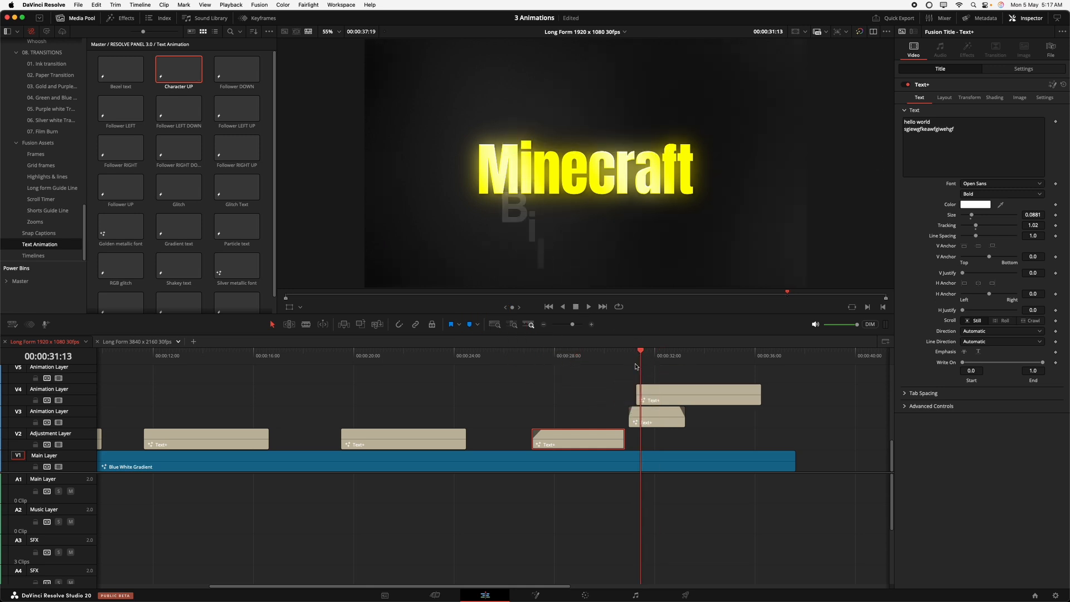
{"action": "key", "text": "space"}
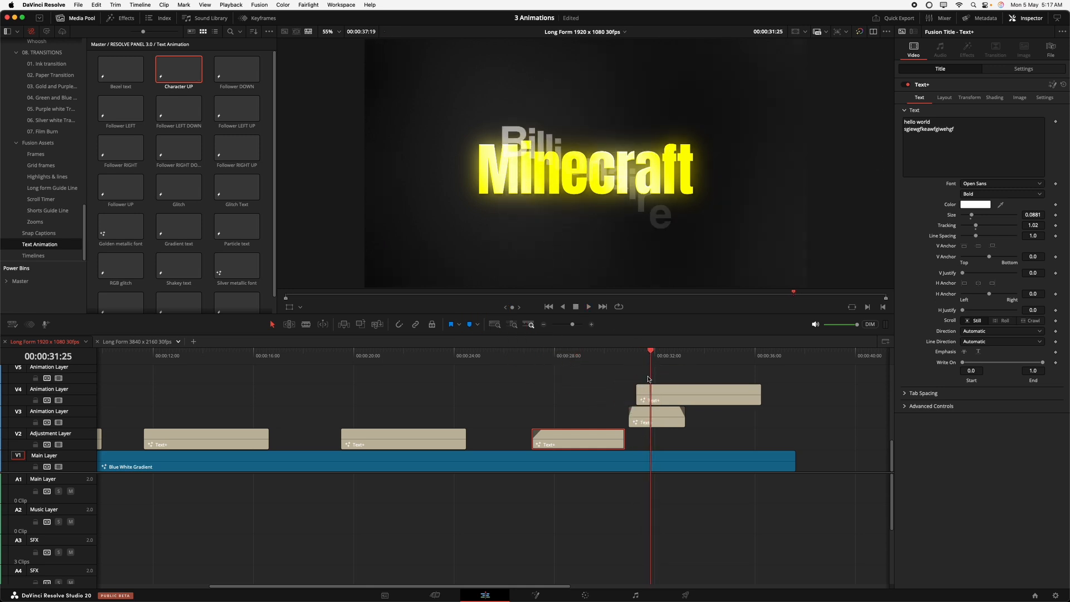
{"action": "left_click_drag", "start_coordinate": [648, 379], "coordinate": [656, 429]}
{"action": "key", "text": "BackSpace"}
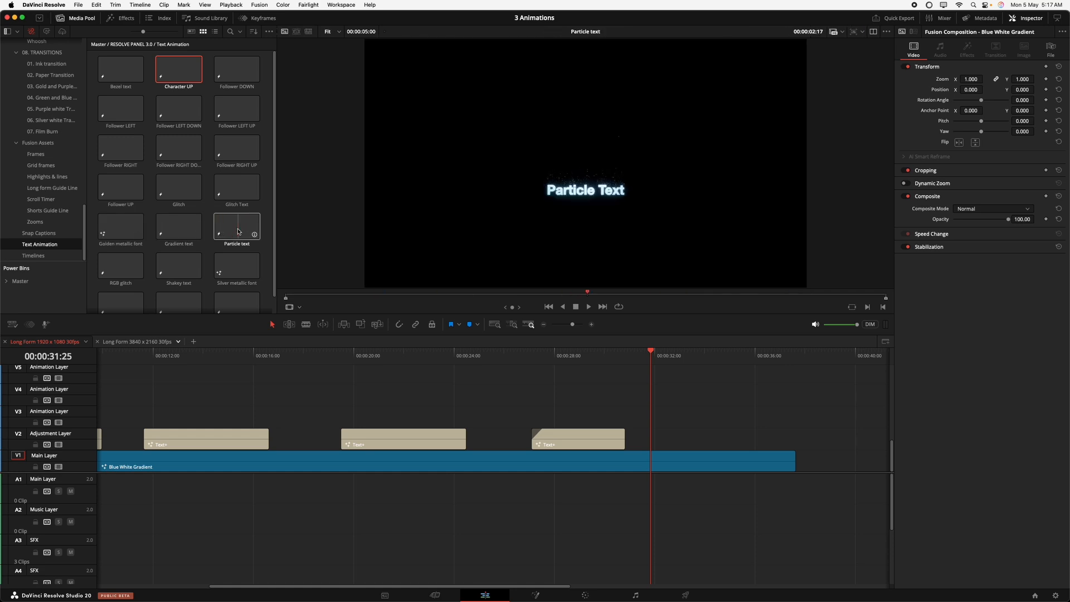
- Place the Shakey text preset on V2 directly after the last Text+ clip and play it
{"action": "scroll", "coordinate": [239, 230], "scroll_direction": "down", "scroll_amount": 1}
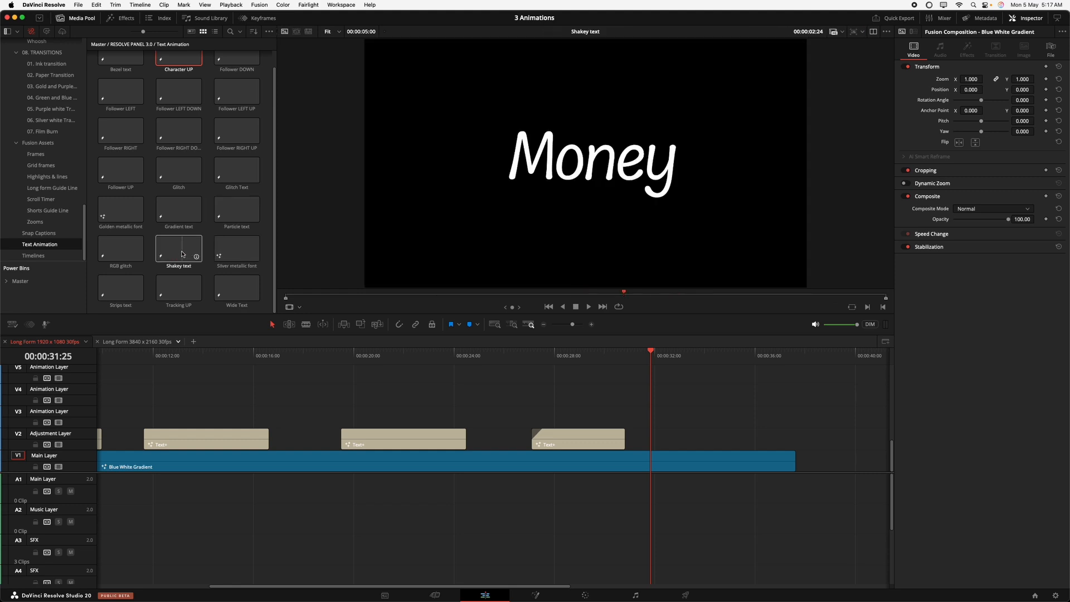
{"action": "left_click_drag", "start_coordinate": [175, 255], "coordinate": [664, 438]}
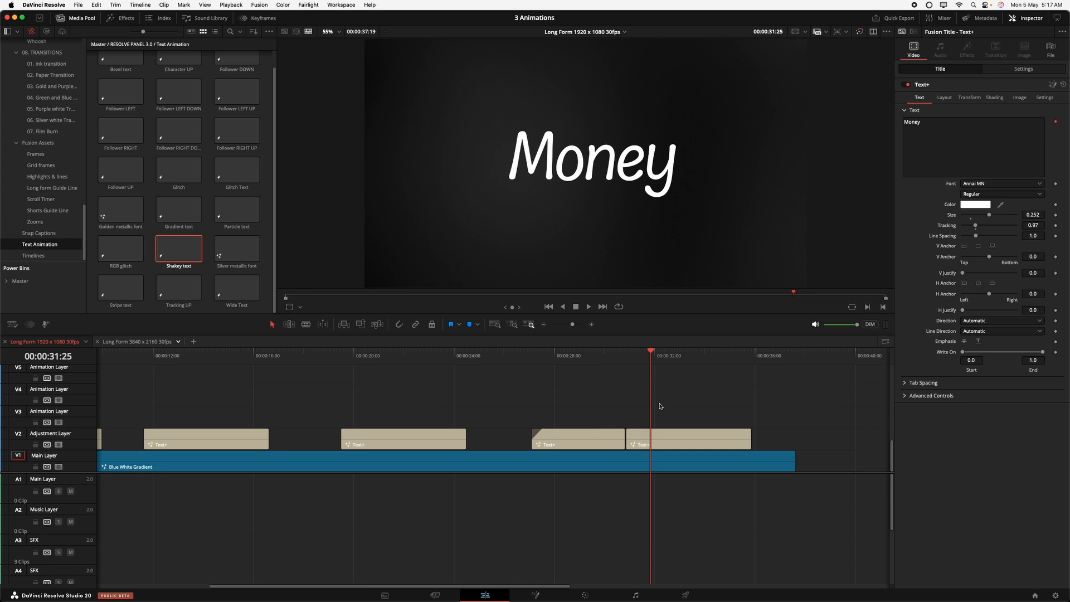
{"action": "key", "text": "space"}
{"action": "key", "text": "space"}
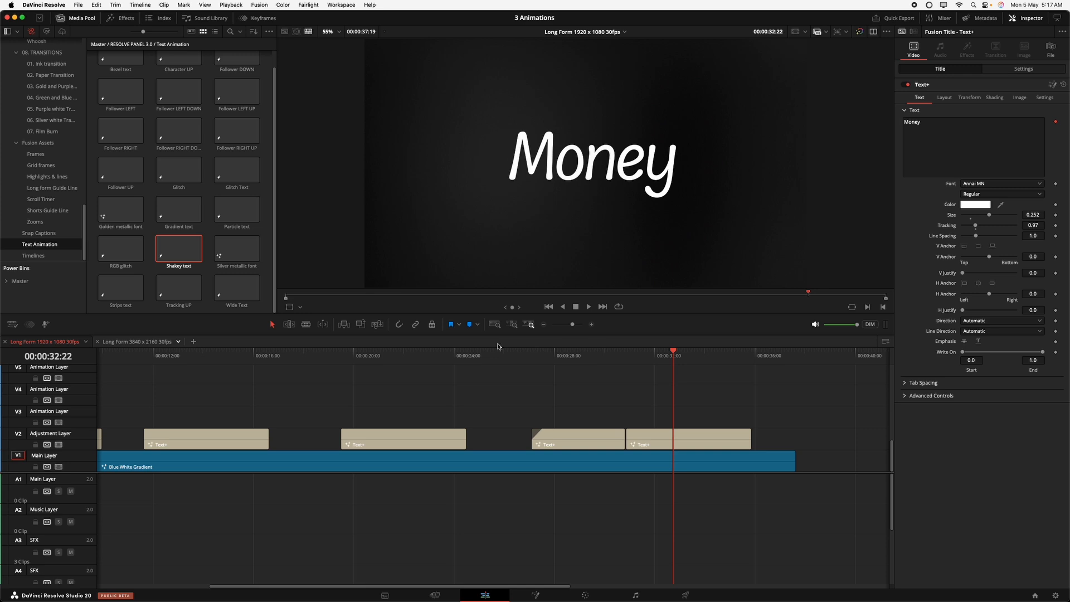
- Browse the RGB glitch and Follower RIGHT presets in the Text Animation bin
{"action": "left_click", "coordinate": [109, 254]}
{"action": "scroll", "coordinate": [179, 267], "scroll_direction": "up", "scroll_amount": 1}
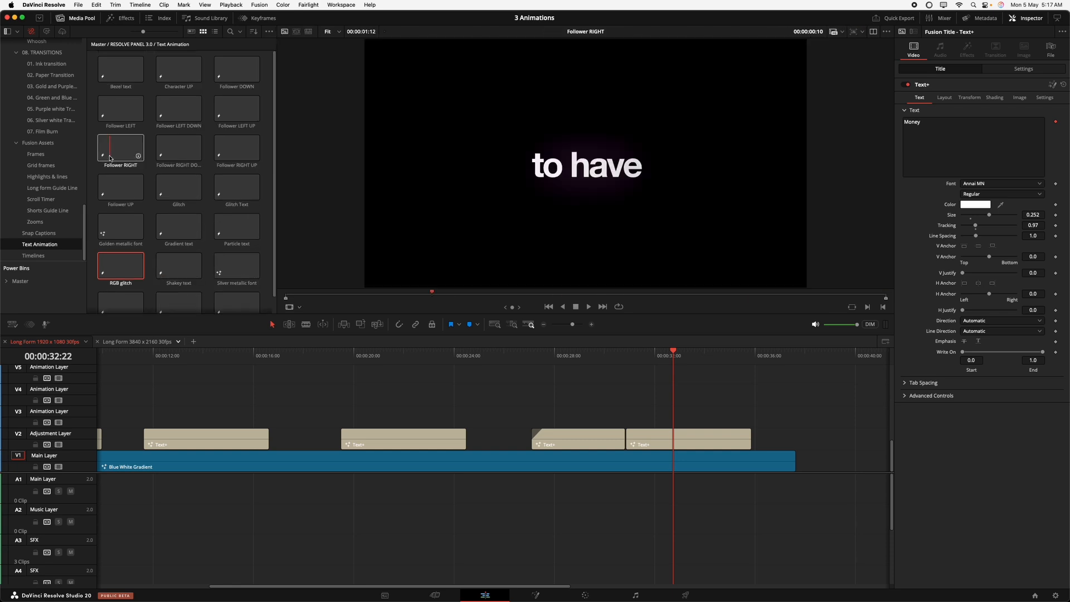